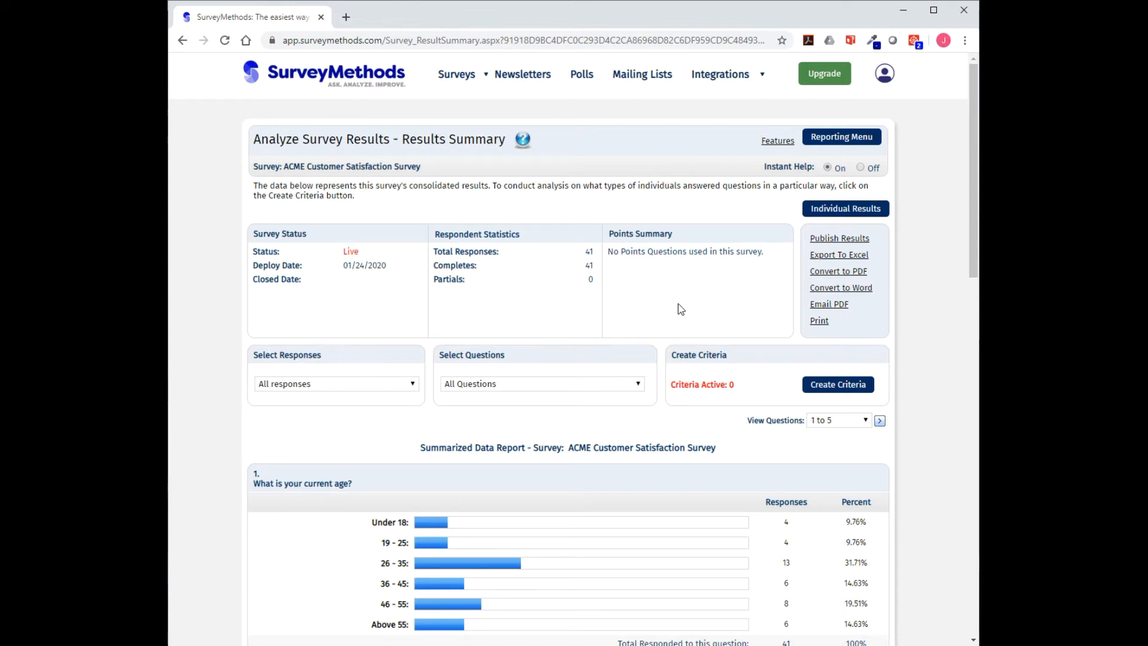
- Show questions 6 to 10 in the results summary
{"action": "scroll", "coordinate": [678, 304], "scroll_direction": "down", "scroll_amount": 5}
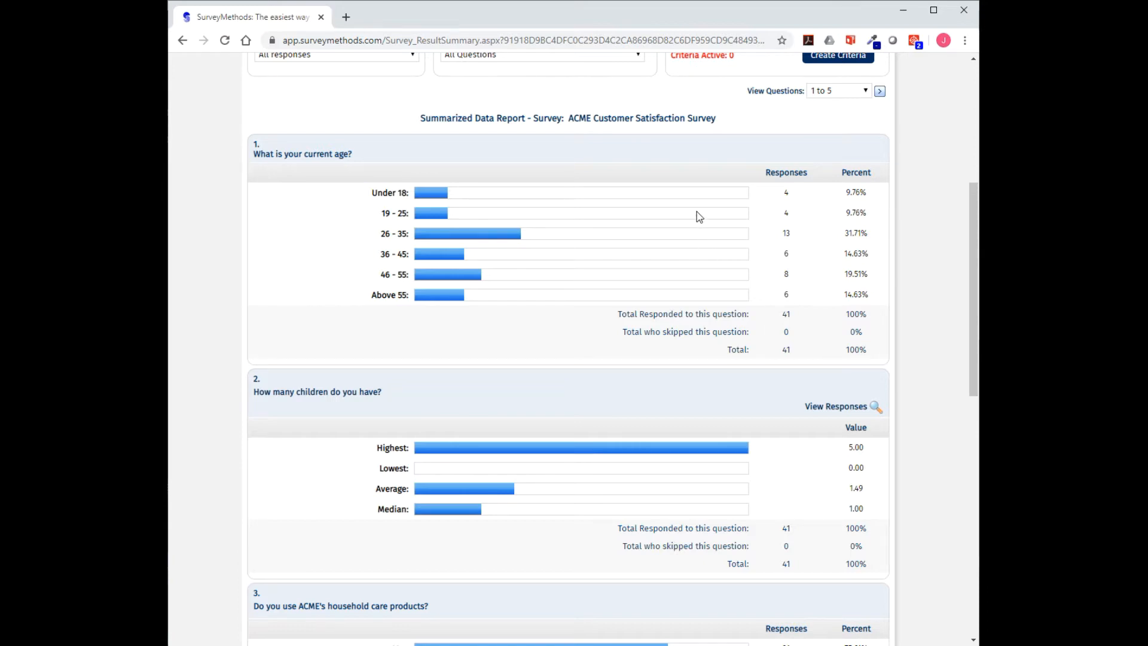
{"action": "scroll", "coordinate": [691, 211], "scroll_direction": "down", "scroll_amount": 3}
{"action": "scroll", "coordinate": [694, 219], "scroll_direction": "up", "scroll_amount": 4}
{"action": "left_click", "coordinate": [849, 158]}
{"action": "left_click", "coordinate": [849, 181]}
- Switch to questions 11 to 14 and list question 14's written feedback answers
{"action": "scroll", "coordinate": [729, 278], "scroll_direction": "down", "scroll_amount": 10}
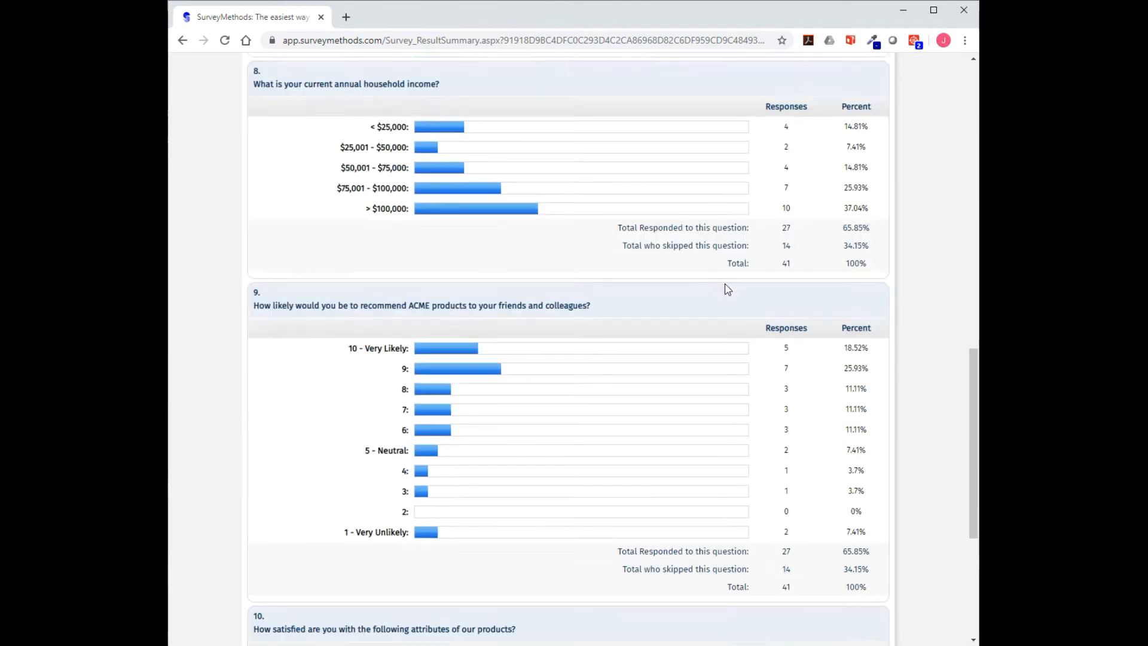
{"action": "scroll", "coordinate": [727, 290], "scroll_direction": "down", "scroll_amount": 5}
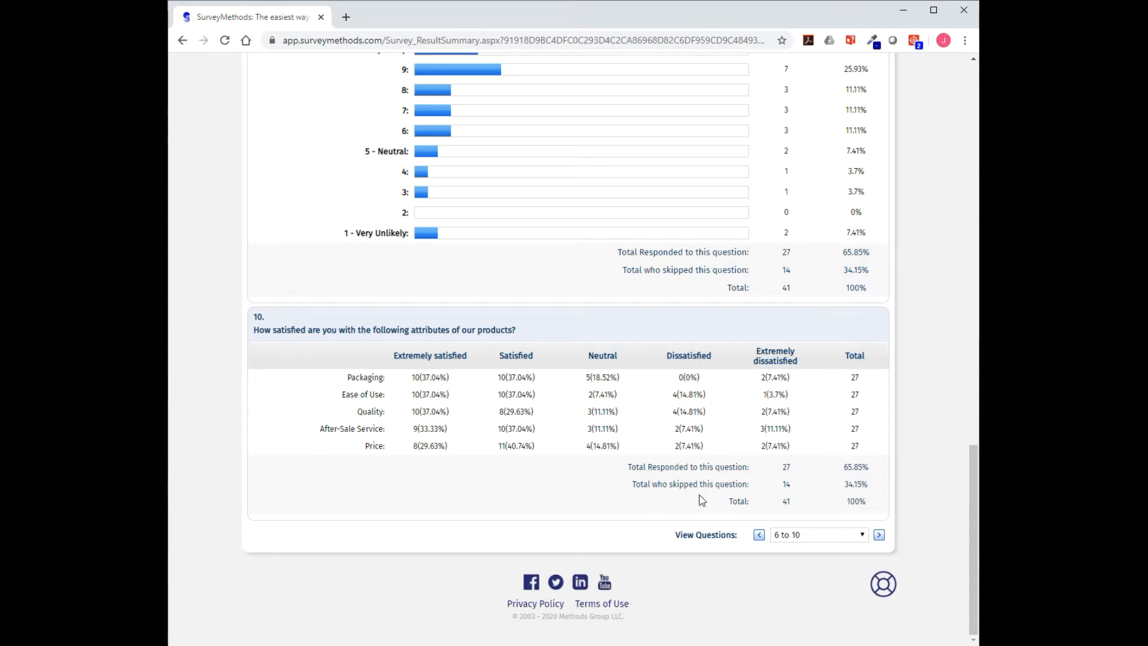
{"action": "left_click", "coordinate": [788, 536]}
{"action": "left_click", "coordinate": [793, 570]}
{"action": "scroll", "coordinate": [621, 395], "scroll_direction": "down", "scroll_amount": 13}
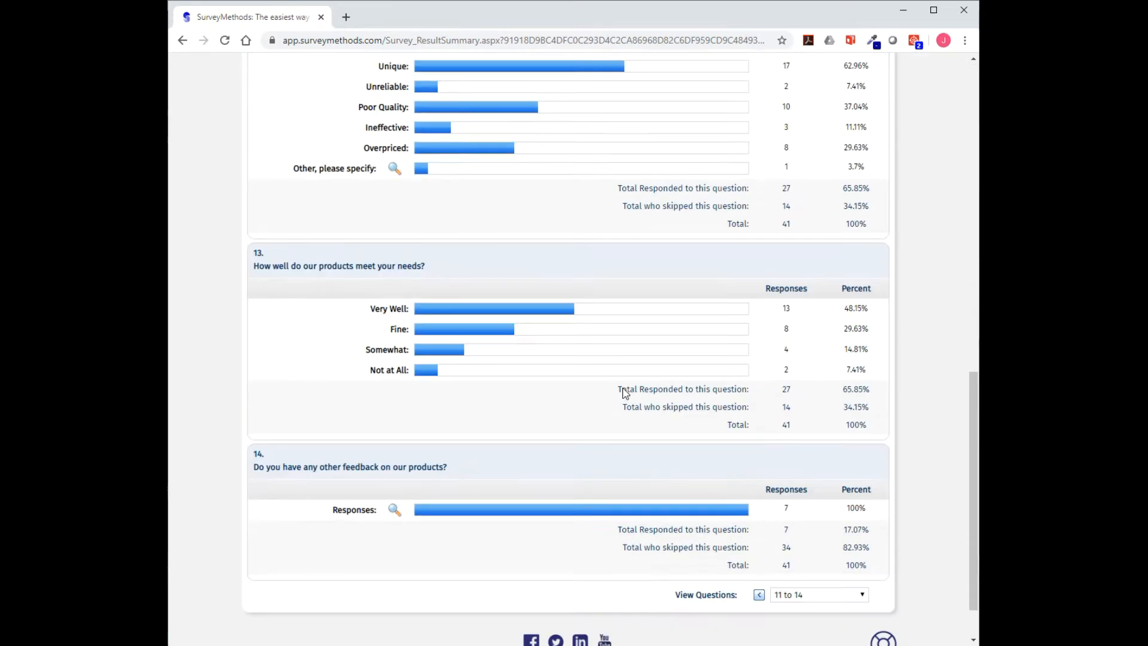
{"action": "scroll", "coordinate": [624, 393], "scroll_direction": "down", "scroll_amount": 1}
{"action": "left_click", "coordinate": [393, 452]}
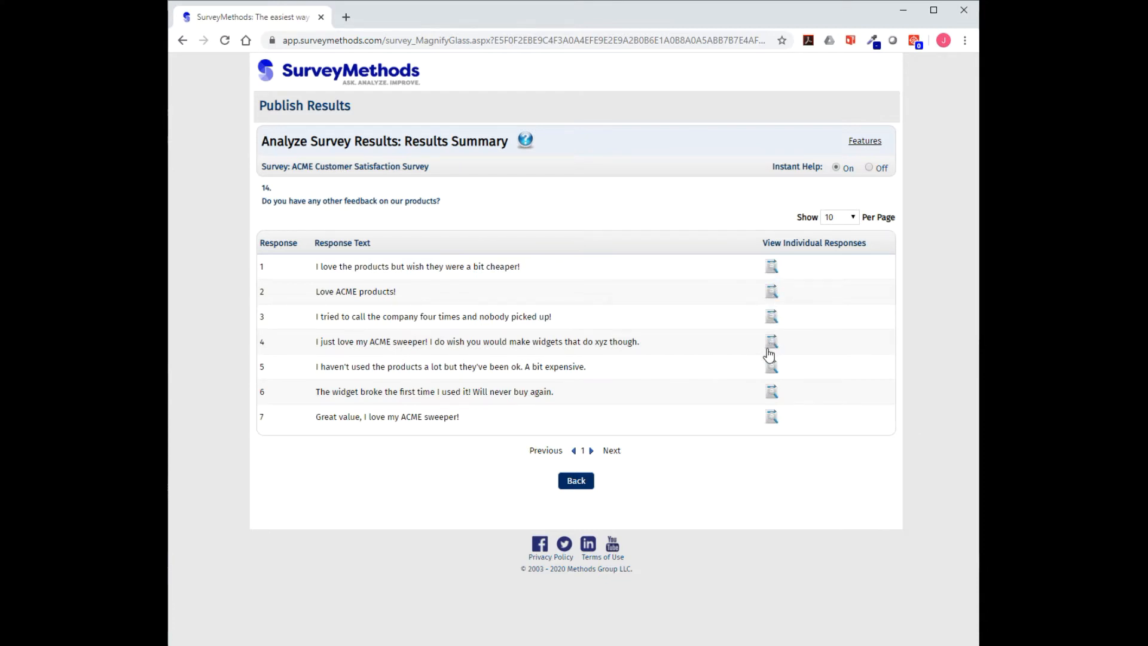
- Return to the summary, view question 12's 'Other, please specify' answer 'Convenient', and go back
{"action": "left_click", "coordinate": [588, 485]}
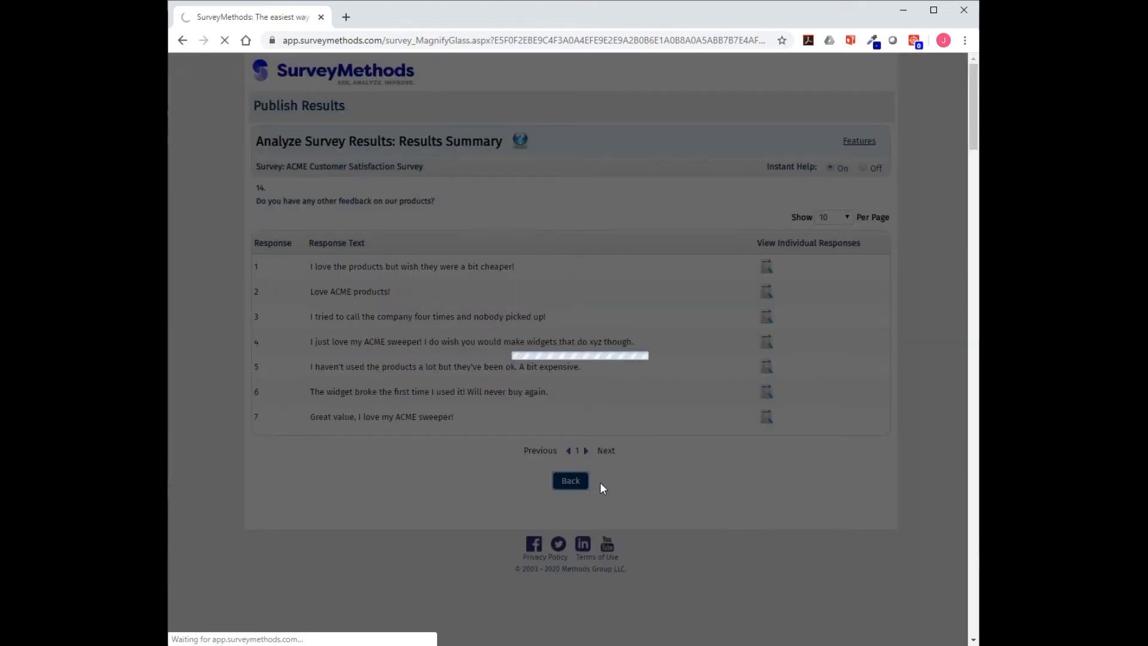
{"action": "scroll", "coordinate": [633, 478], "scroll_direction": "down", "scroll_amount": 5}
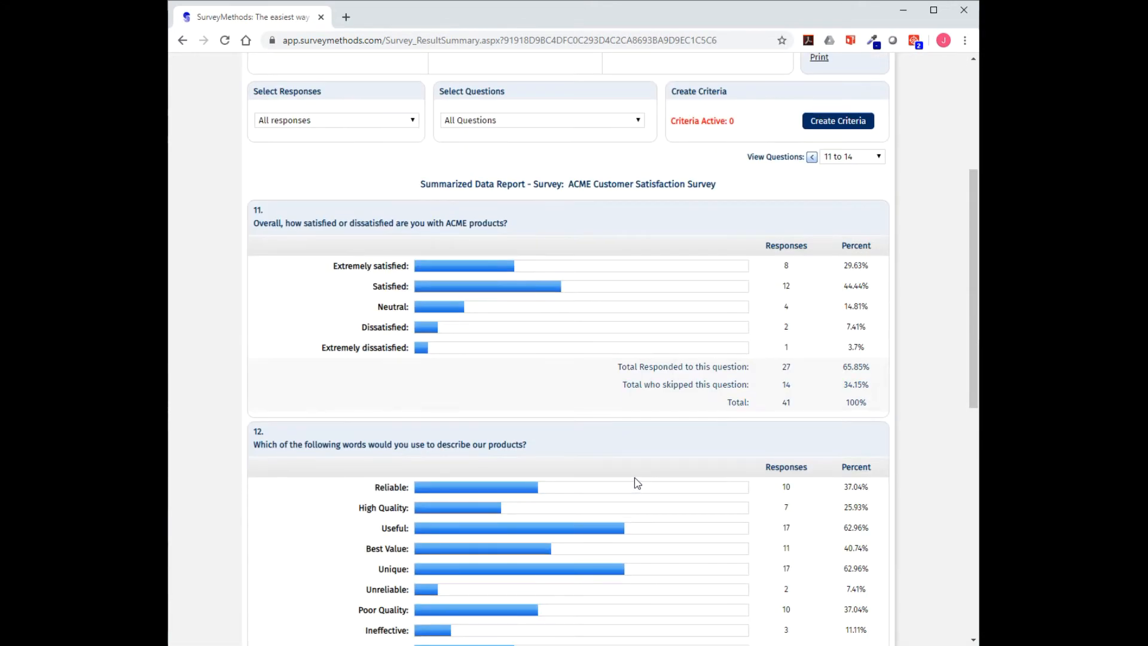
{"action": "scroll", "coordinate": [638, 483], "scroll_direction": "down", "scroll_amount": 4}
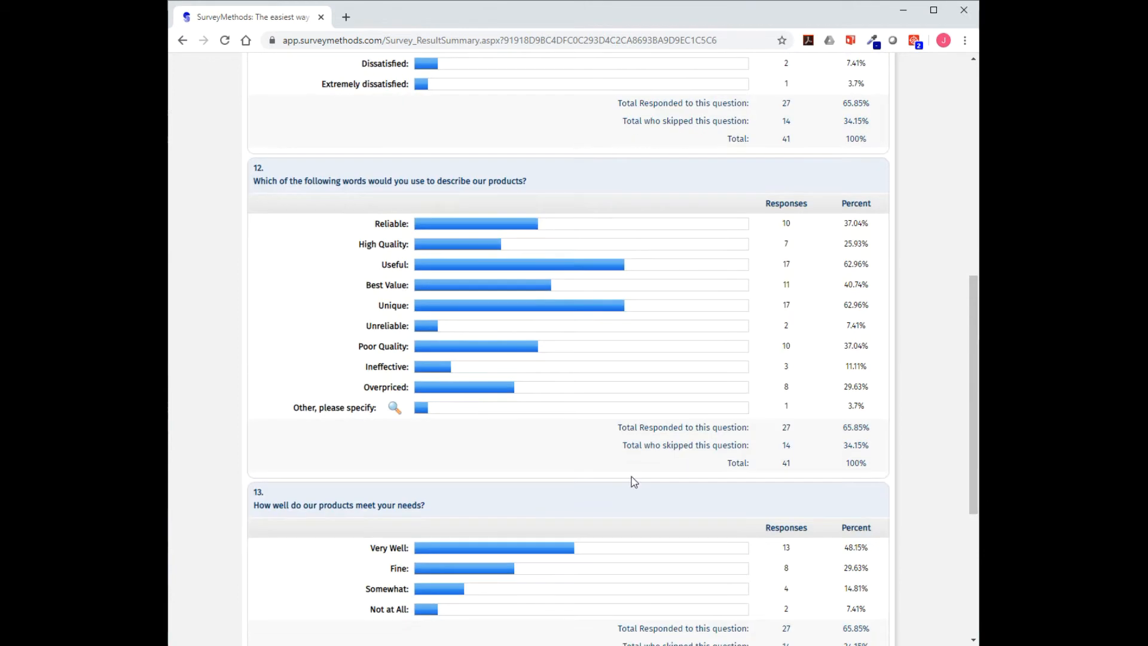
{"action": "left_click", "coordinate": [393, 408]}
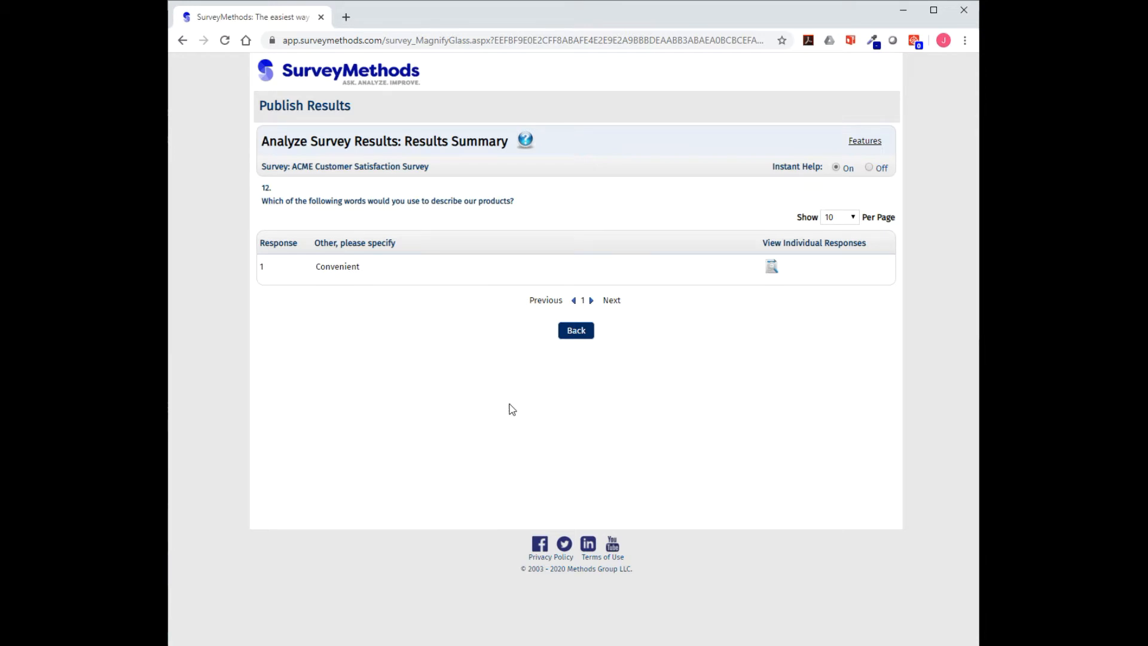
{"action": "left_click", "coordinate": [579, 340]}
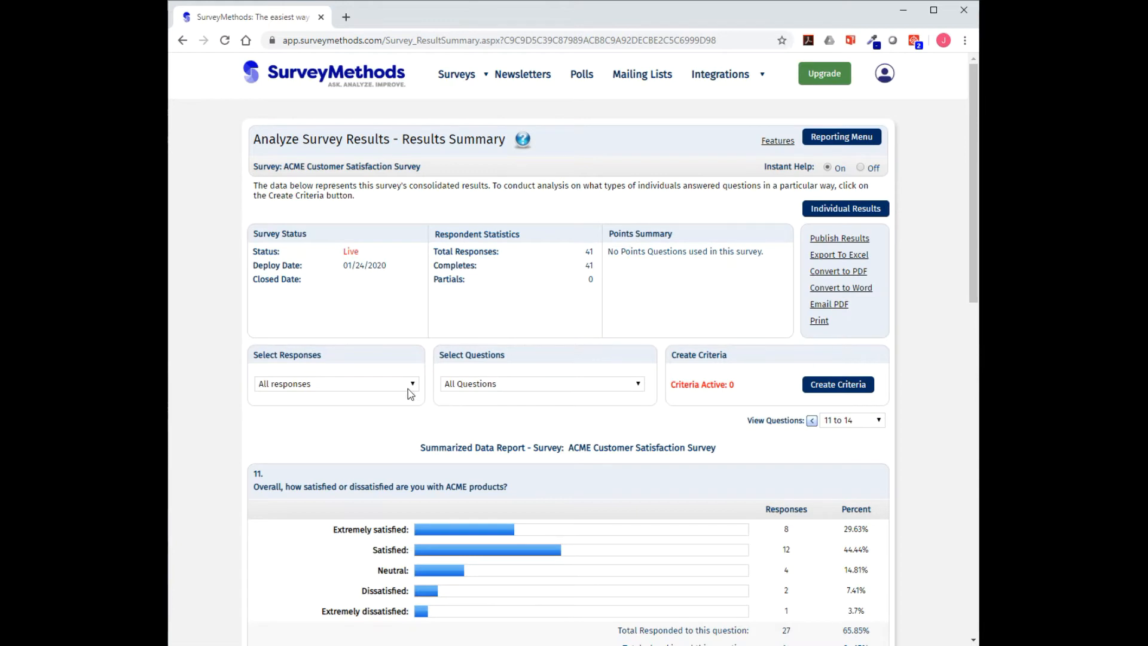
- Limit the report to Complete Responses, then revert to All Responses
{"action": "left_click", "coordinate": [365, 386]}
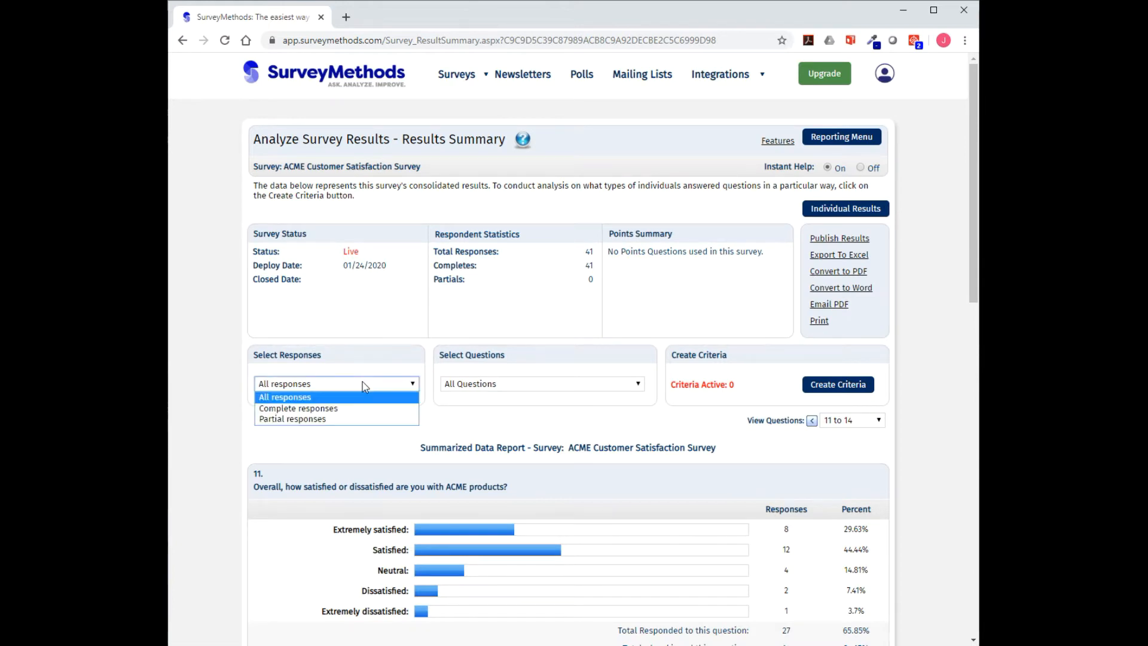
{"action": "left_click", "coordinate": [348, 412]}
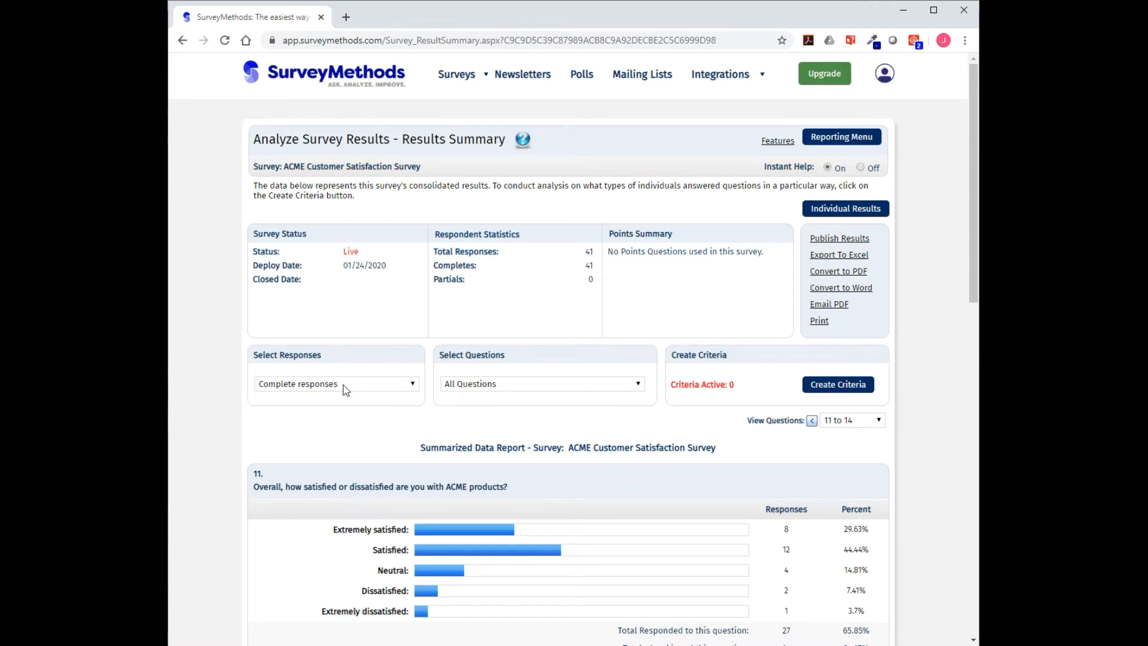
{"action": "left_click", "coordinate": [346, 389]}
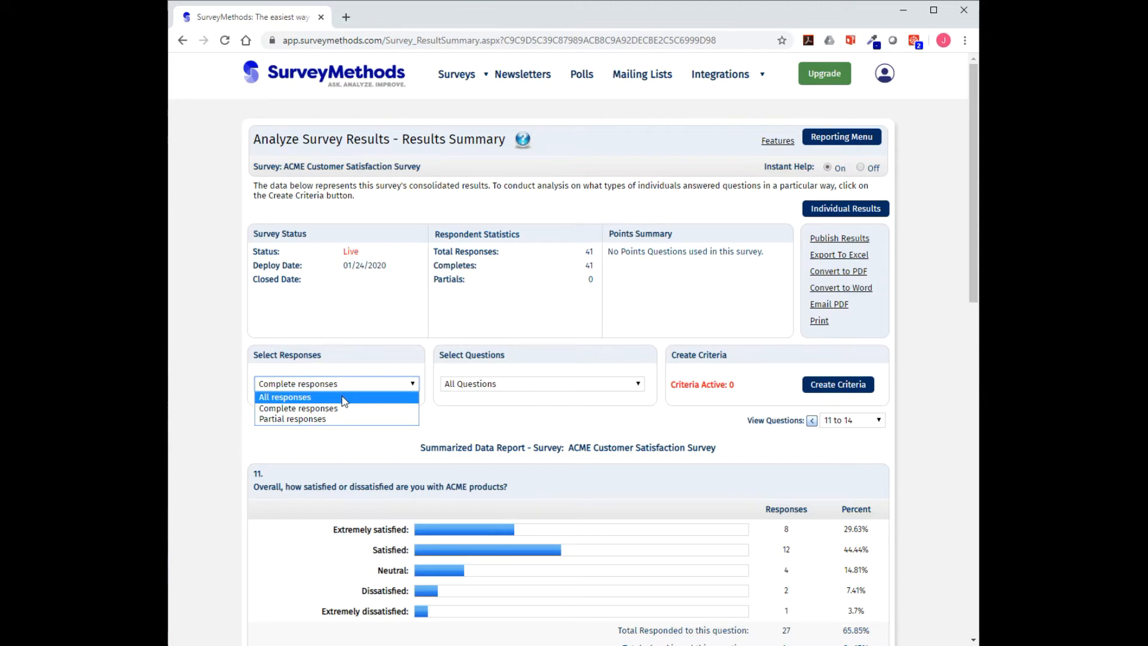
{"action": "left_click", "coordinate": [345, 398]}
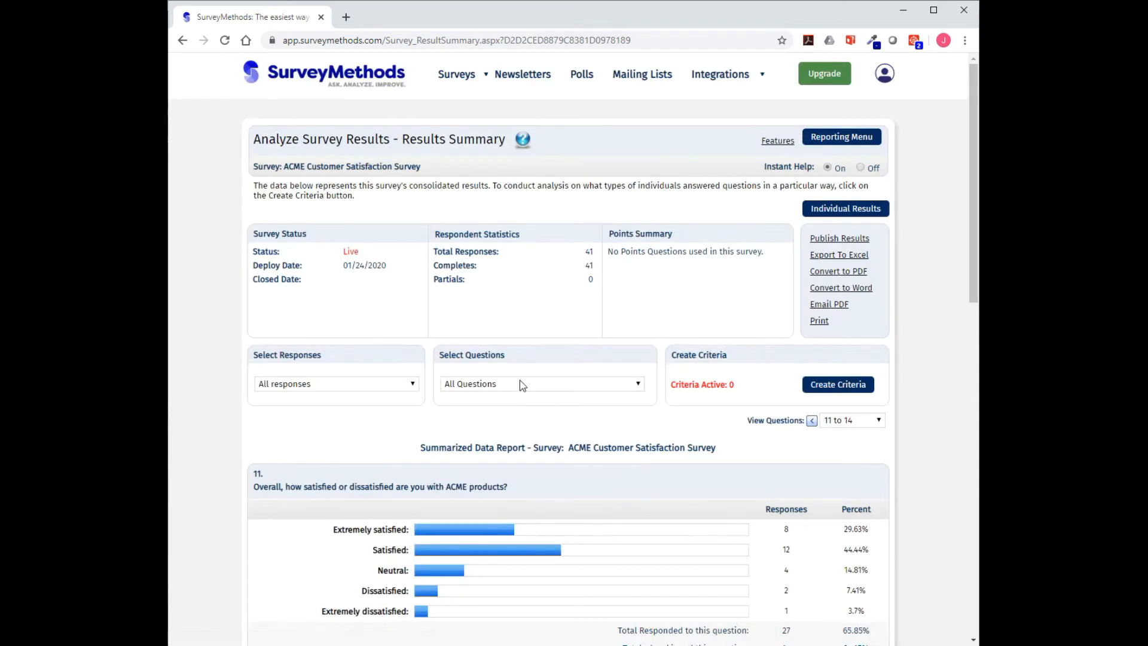
- Show only the question about recommending ACME products, then start a new filter criterion
{"action": "left_click", "coordinate": [531, 385]}
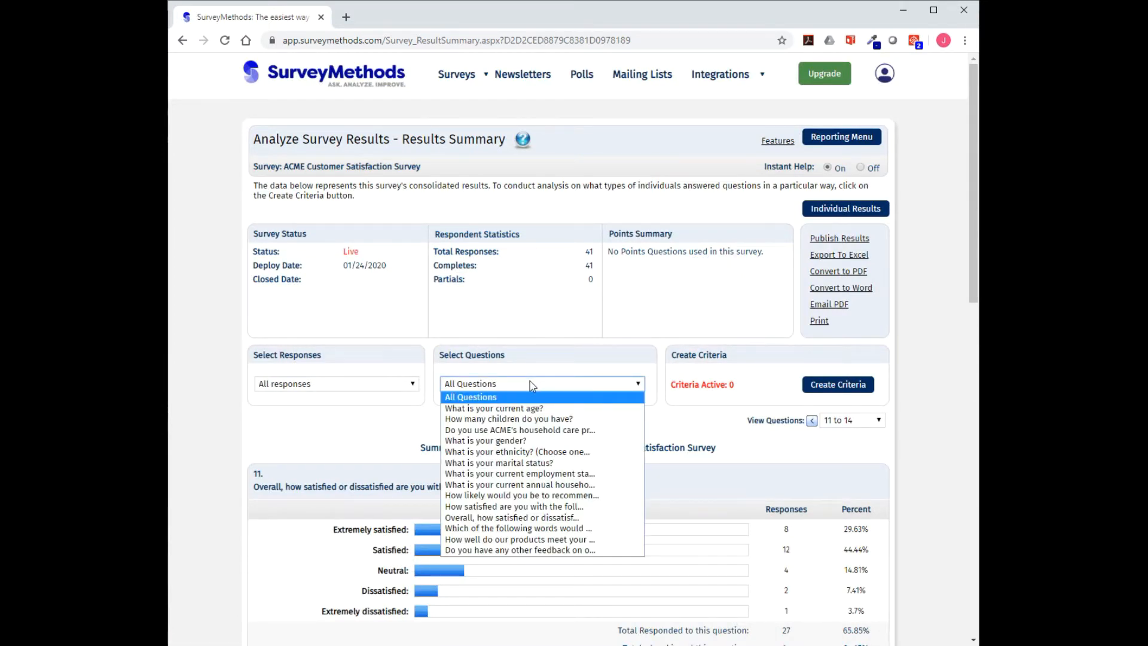
{"action": "left_click", "coordinate": [531, 496]}
{"action": "scroll", "coordinate": [741, 448], "scroll_direction": "down", "scroll_amount": 3}
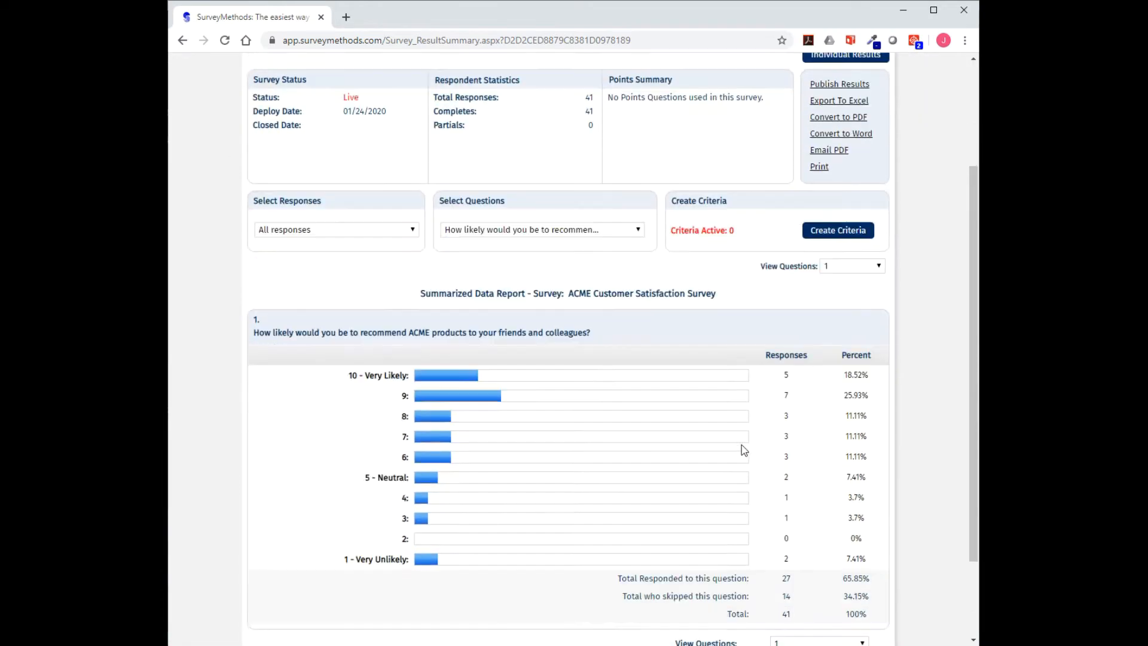
{"action": "scroll", "coordinate": [775, 451], "scroll_direction": "down", "scroll_amount": 1}
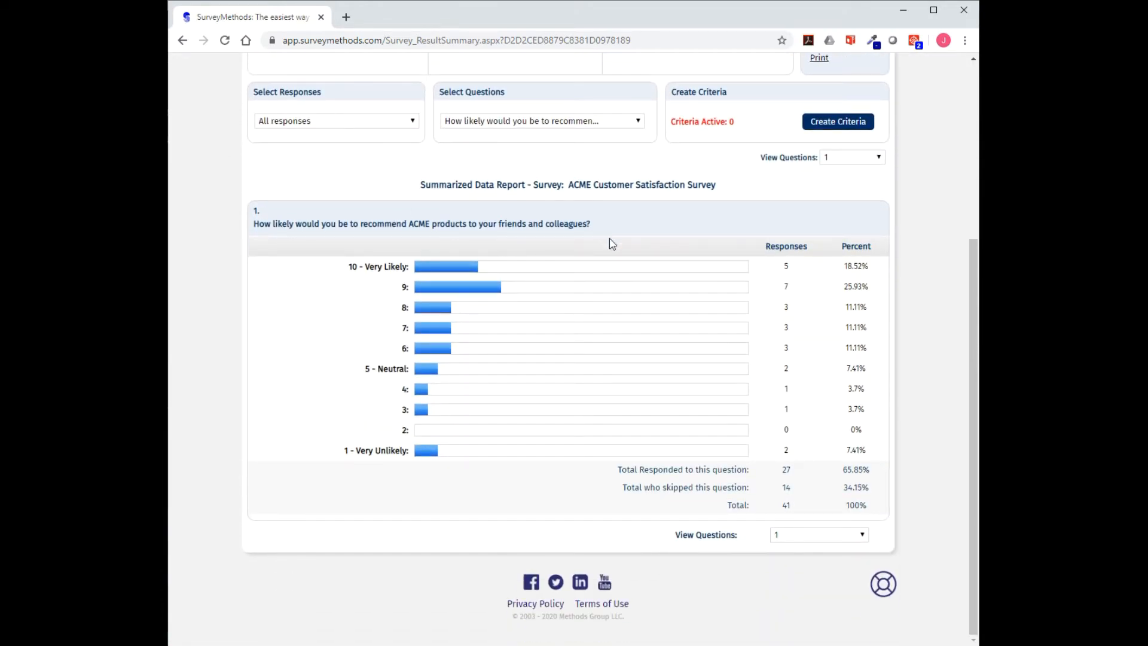
{"action": "scroll", "coordinate": [538, 281], "scroll_direction": "up", "scroll_amount": 2}
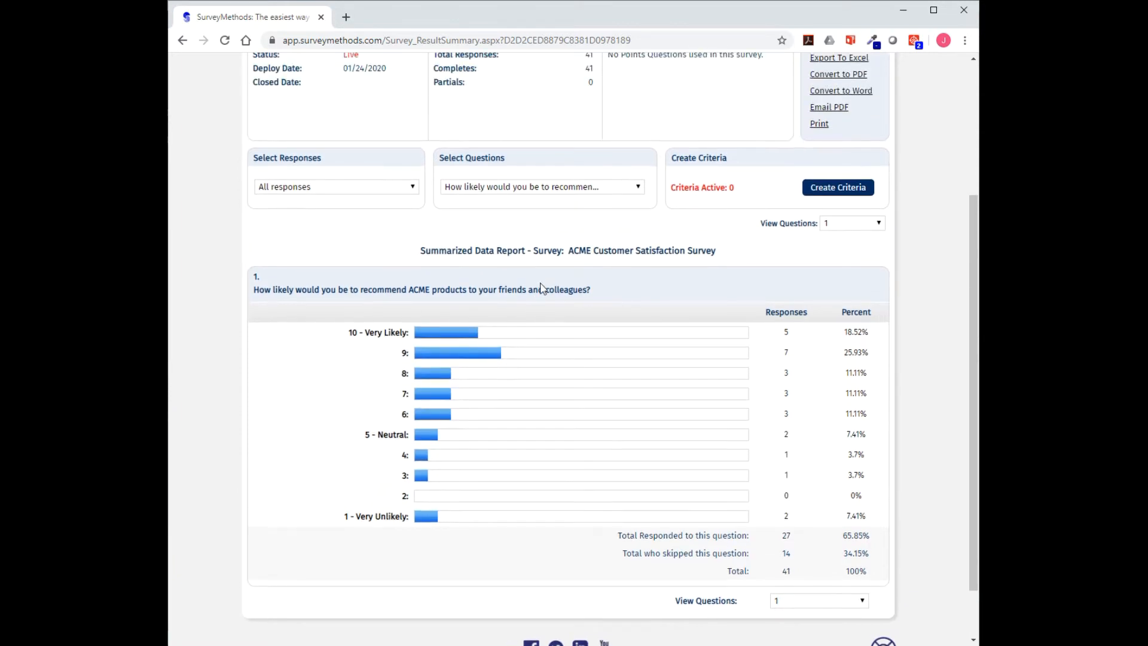
{"action": "scroll", "coordinate": [554, 293], "scroll_direction": "up", "scroll_amount": 1}
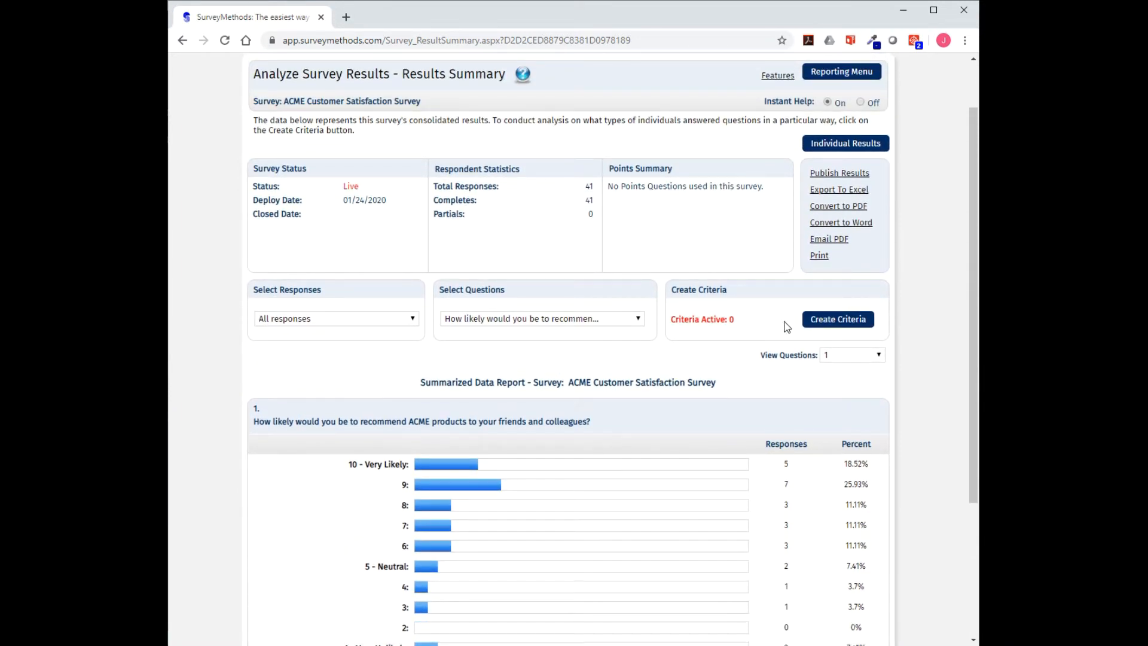
{"action": "left_click", "coordinate": [826, 323]}
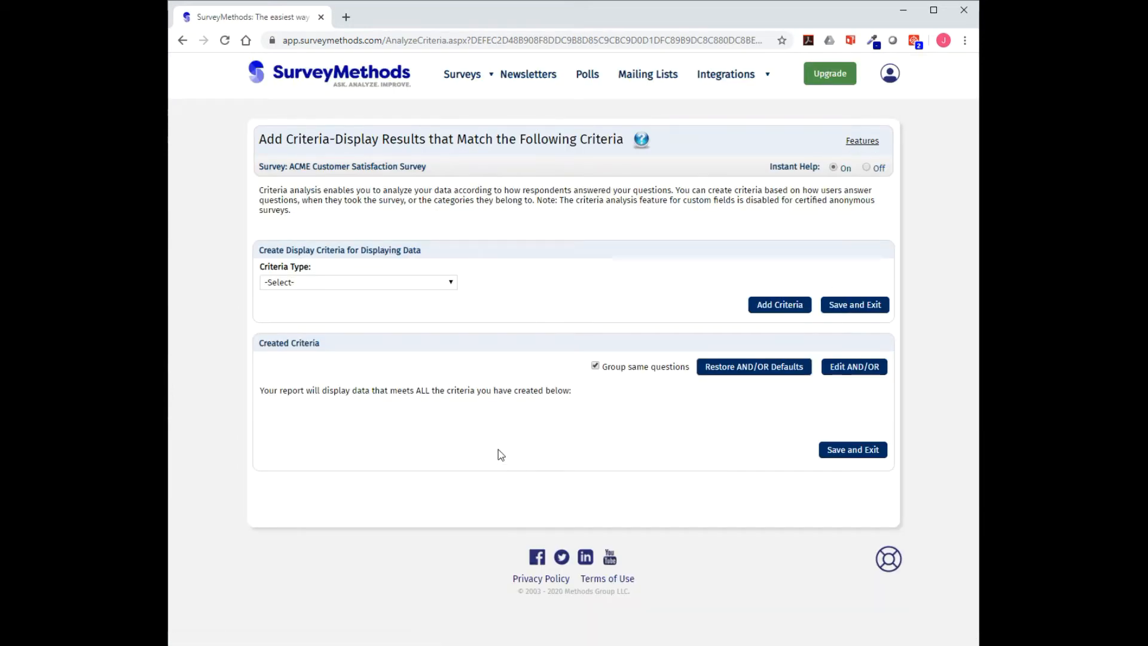
- Add a question criterion: 'What is your current age?' is equal to 36 - 45
{"action": "left_click", "coordinate": [404, 284]}
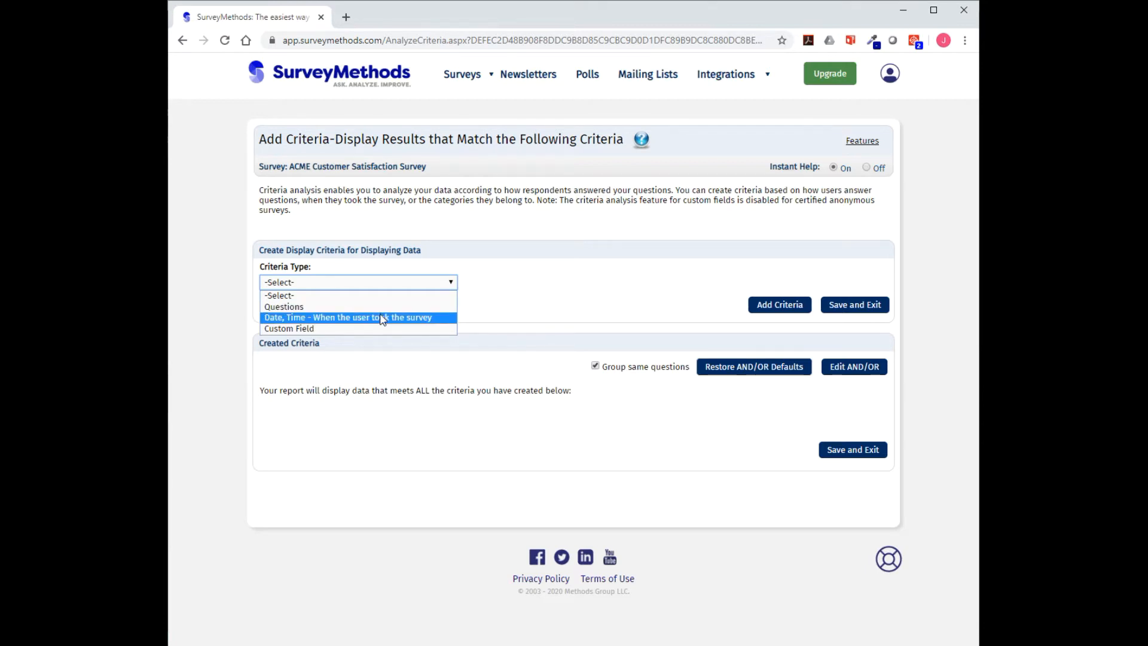
{"action": "left_click", "coordinate": [322, 307]}
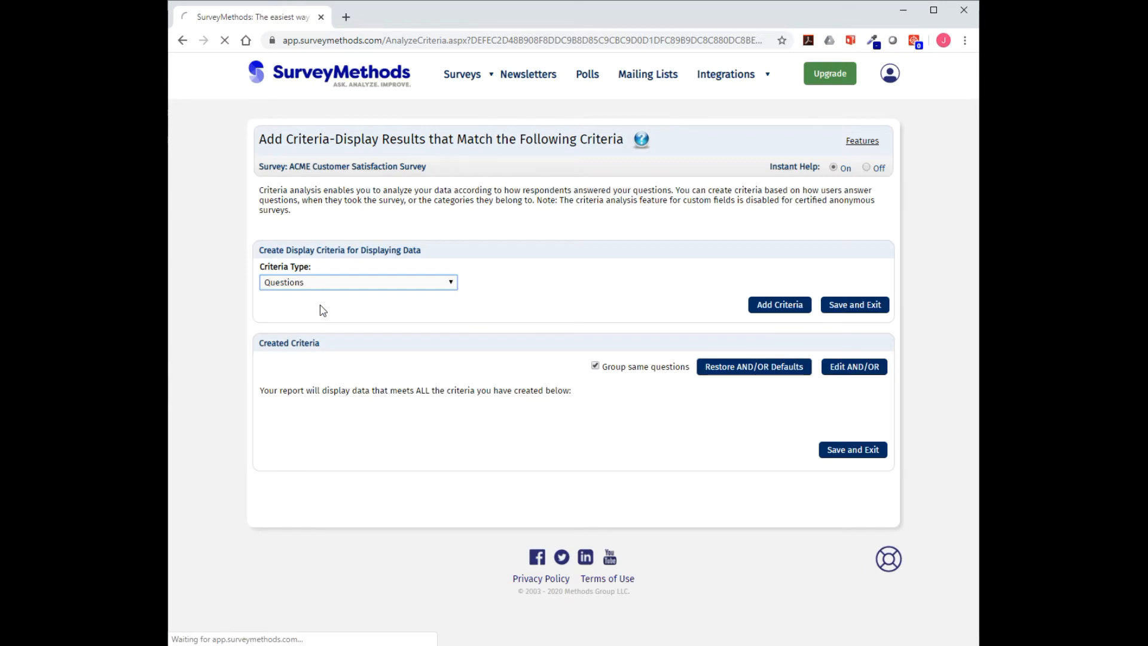
{"action": "left_click", "coordinate": [322, 318]}
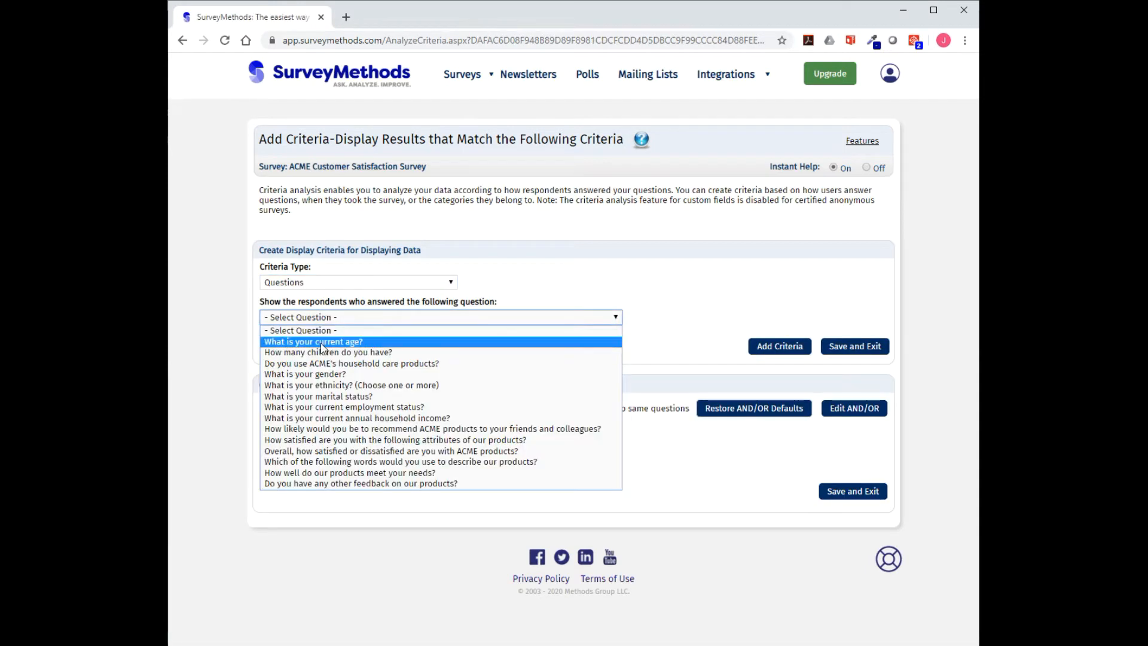
{"action": "left_click", "coordinate": [321, 343]}
{"action": "left_click", "coordinate": [321, 352]}
{"action": "left_click", "coordinate": [320, 352]}
{"action": "left_click", "coordinate": [322, 386]}
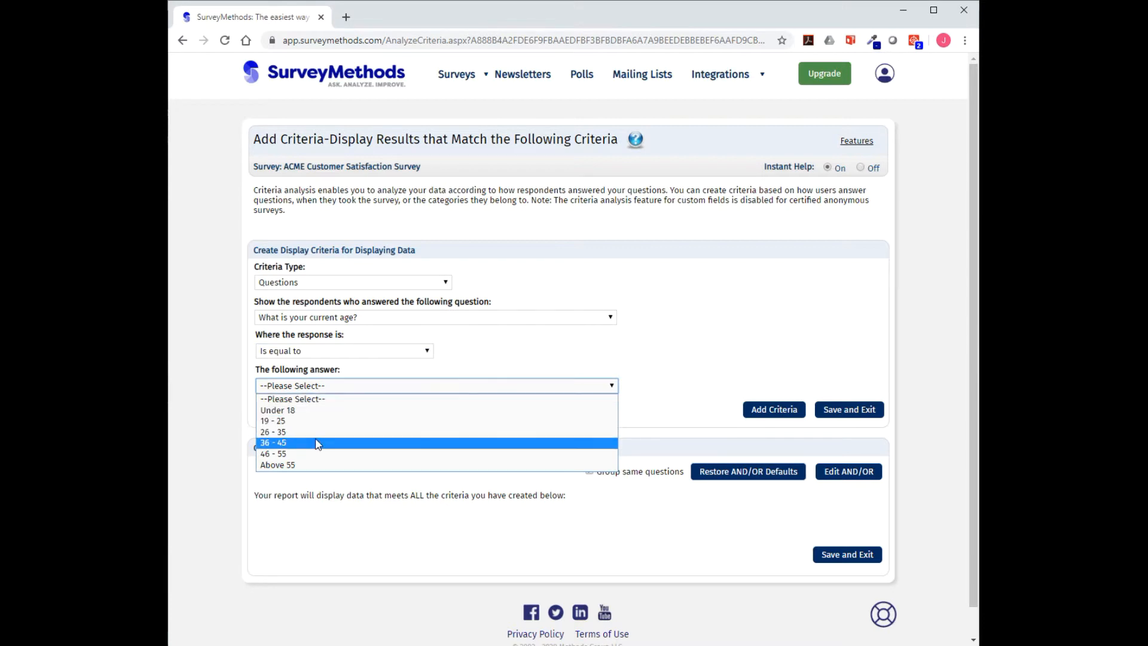
{"action": "left_click", "coordinate": [338, 444]}
{"action": "left_click", "coordinate": [775, 409]}
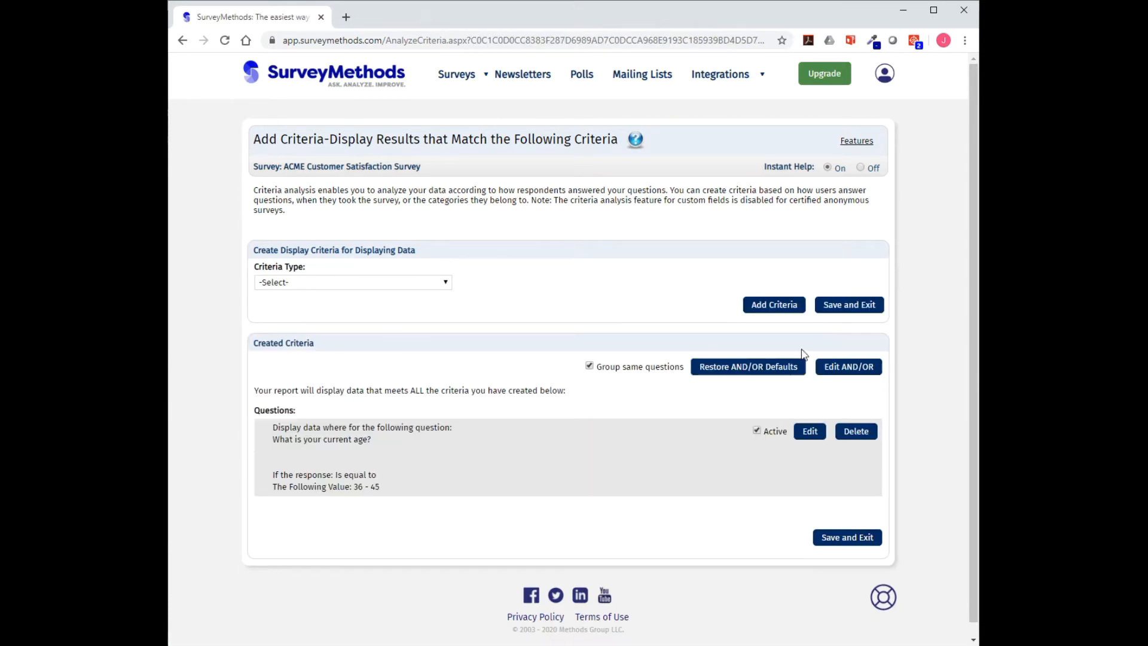
- Save the age criterion and review the summary showing only the 6 respondents aged 36 - 45
{"action": "left_click", "coordinate": [847, 312]}
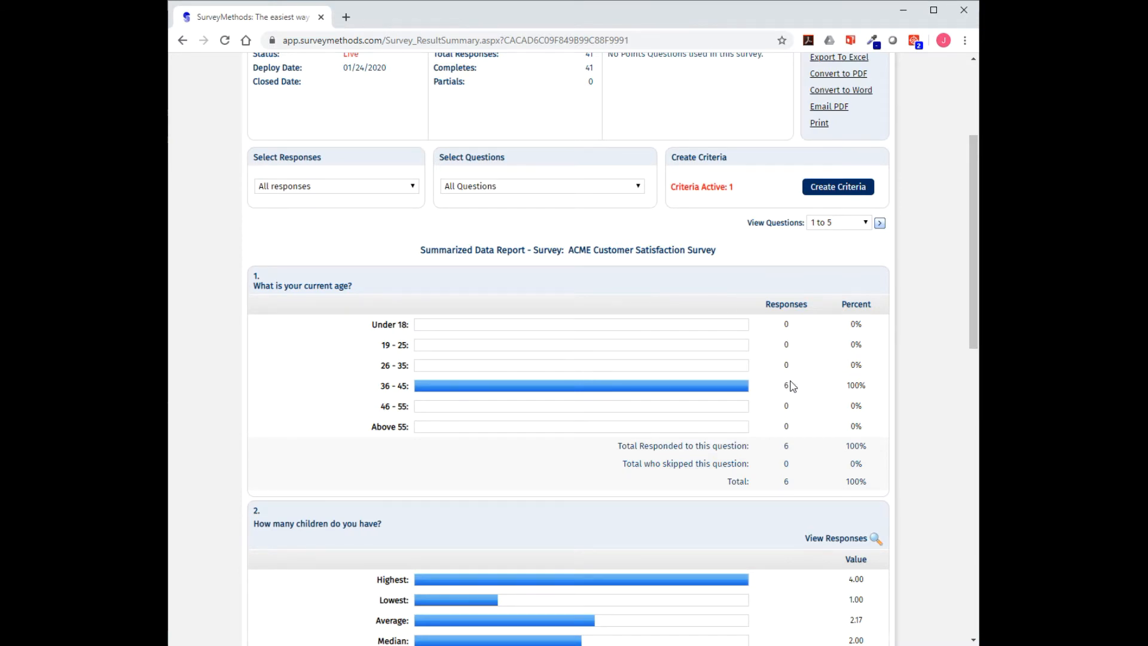
{"action": "scroll", "coordinate": [781, 383], "scroll_direction": "down", "scroll_amount": 2}
{"action": "scroll", "coordinate": [781, 383], "scroll_direction": "down", "scroll_amount": 4}
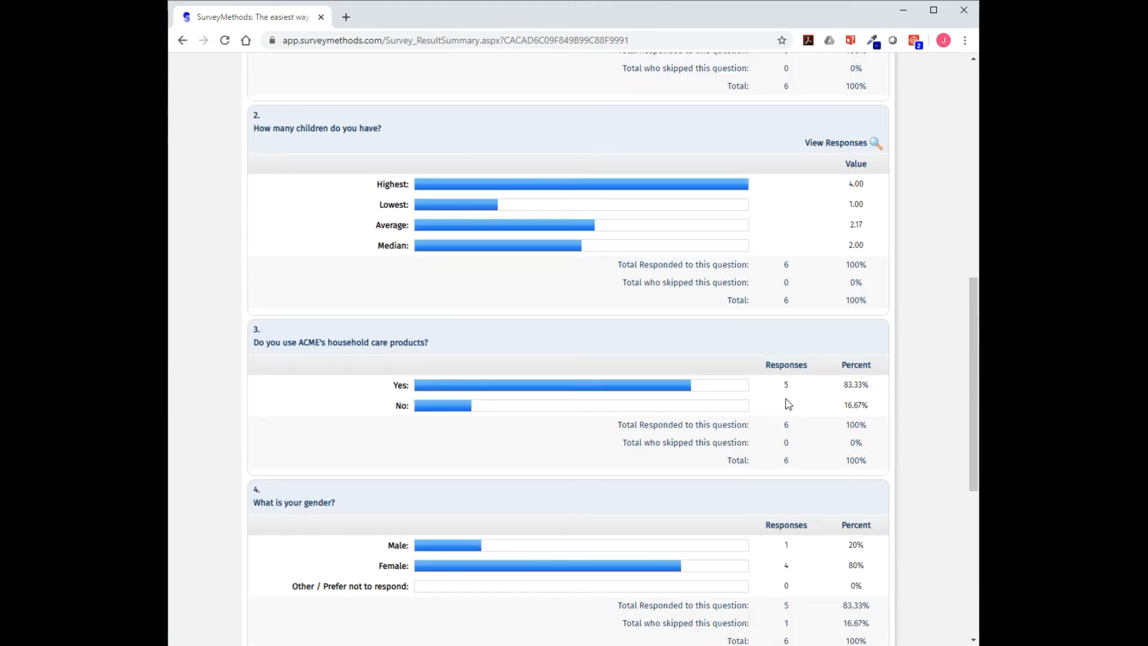
{"action": "scroll", "coordinate": [787, 400], "scroll_direction": "down", "scroll_amount": 4}
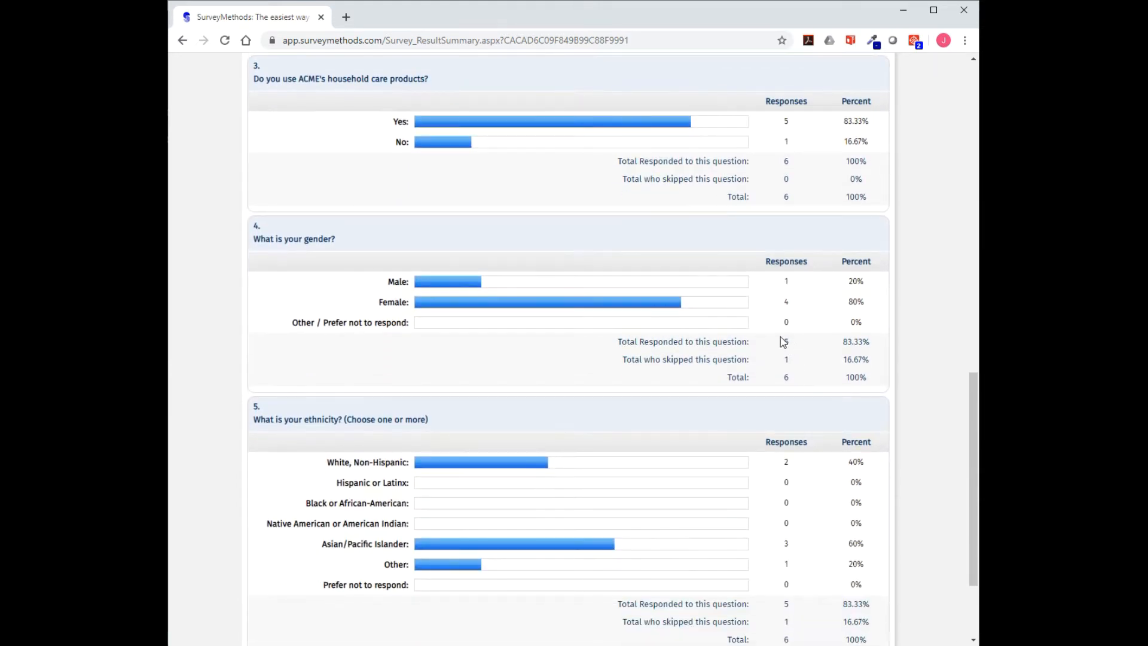
{"action": "scroll", "coordinate": [782, 330], "scroll_direction": "down", "scroll_amount": 1}
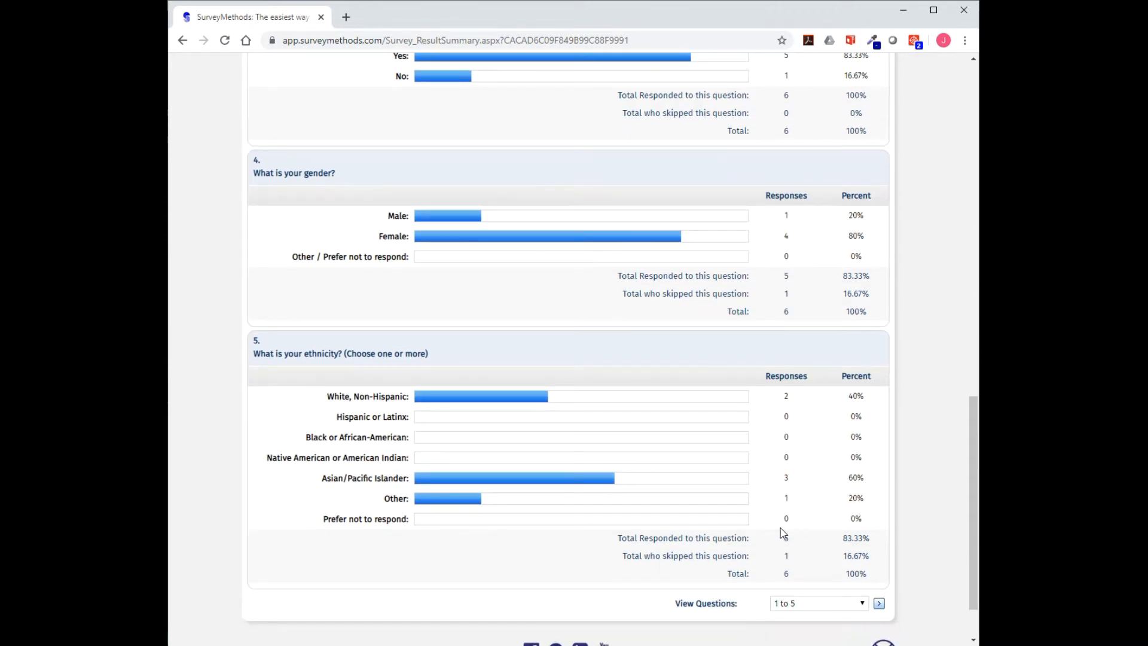
{"action": "scroll", "coordinate": [762, 469], "scroll_direction": "down", "scroll_amount": 1}
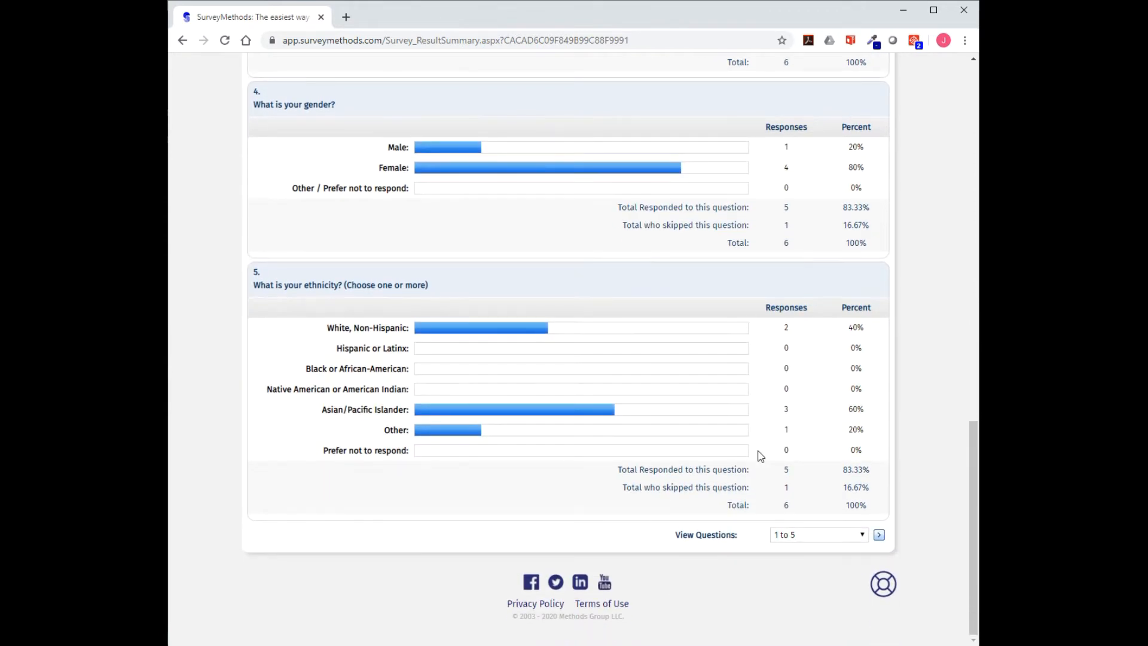
{"action": "scroll", "coordinate": [755, 449], "scroll_direction": "up", "scroll_amount": 15}
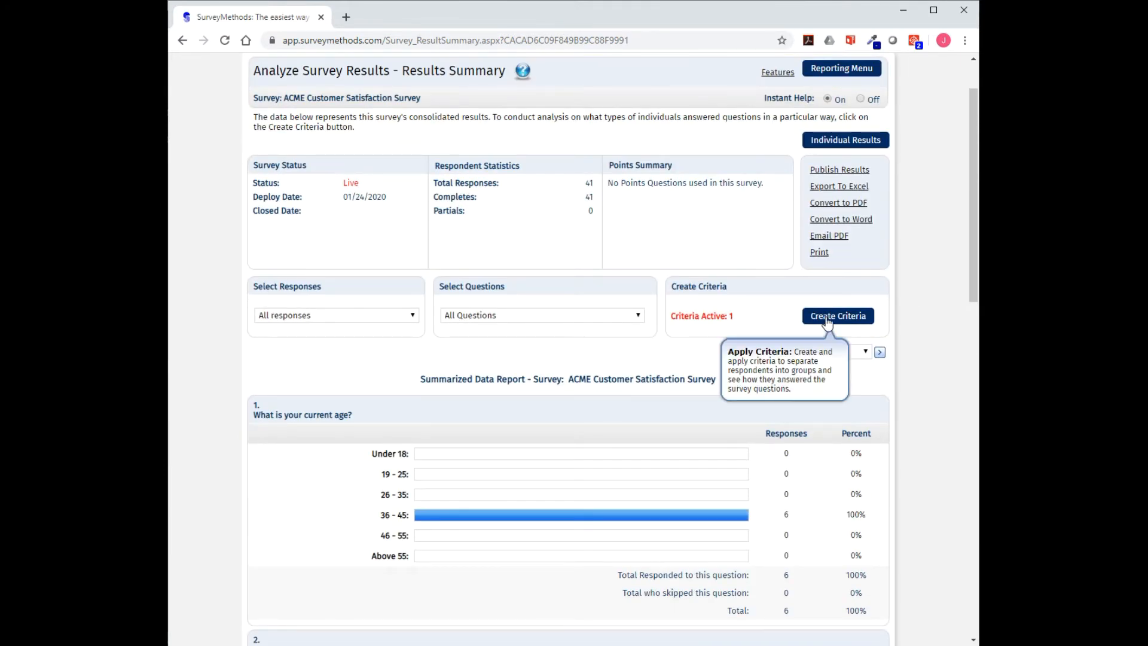
- Delete the age criterion and start a Date, Time criterion set to In between
{"action": "left_click", "coordinate": [828, 318]}
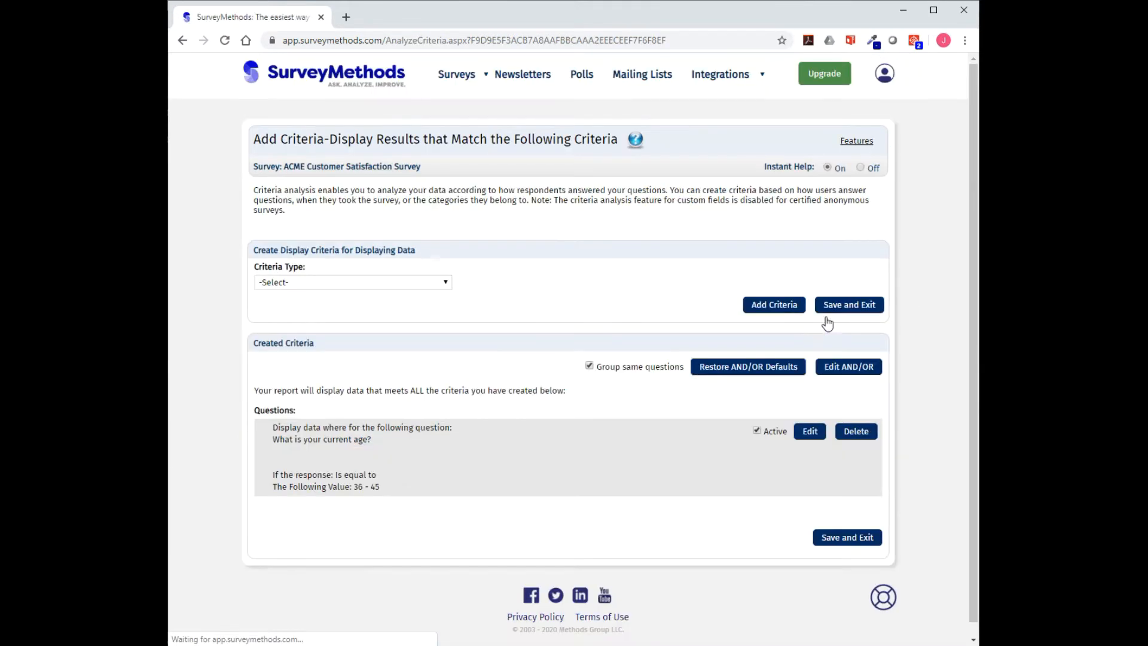
{"action": "left_click", "coordinate": [845, 436]}
{"action": "left_click", "coordinate": [419, 286]}
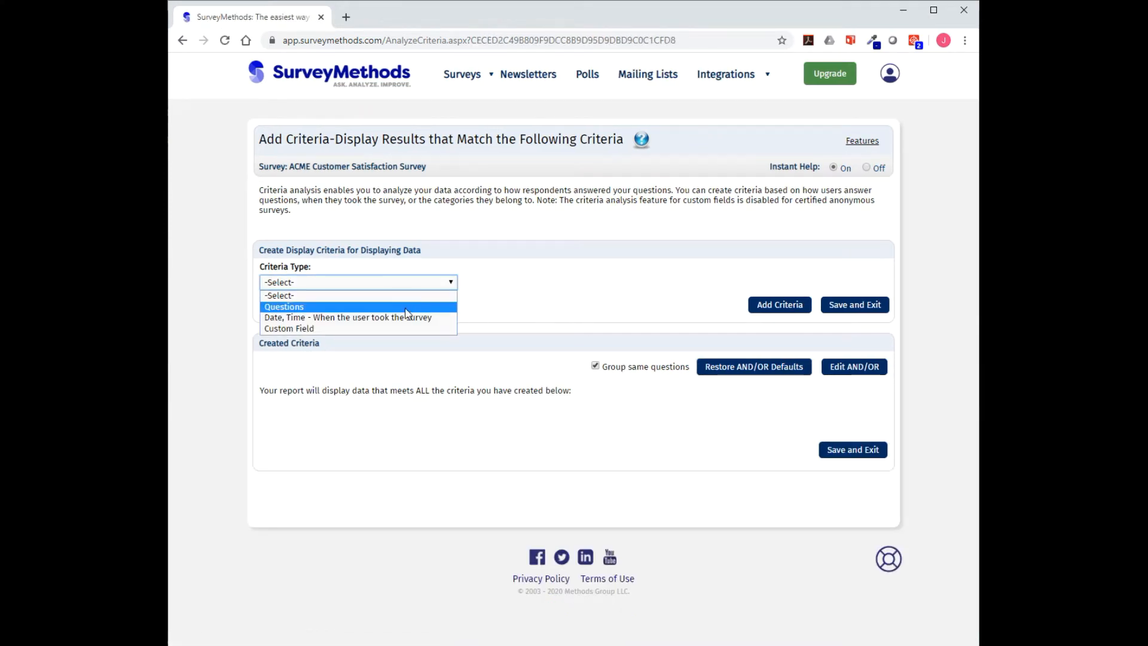
{"action": "left_click", "coordinate": [407, 317]}
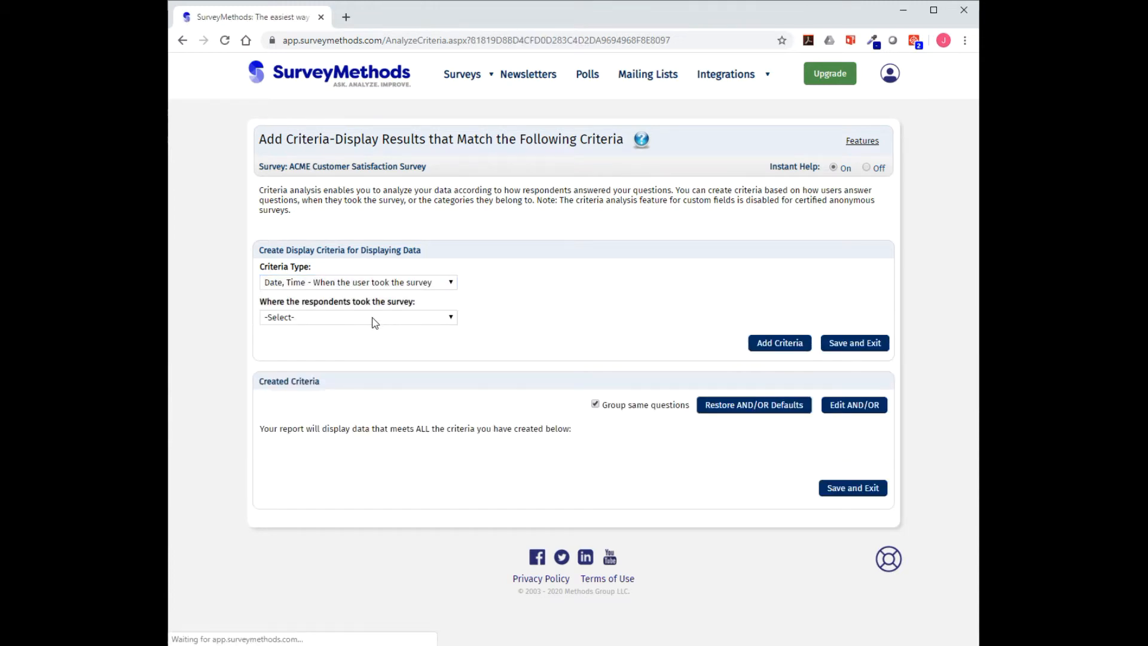
{"action": "left_click", "coordinate": [360, 317]}
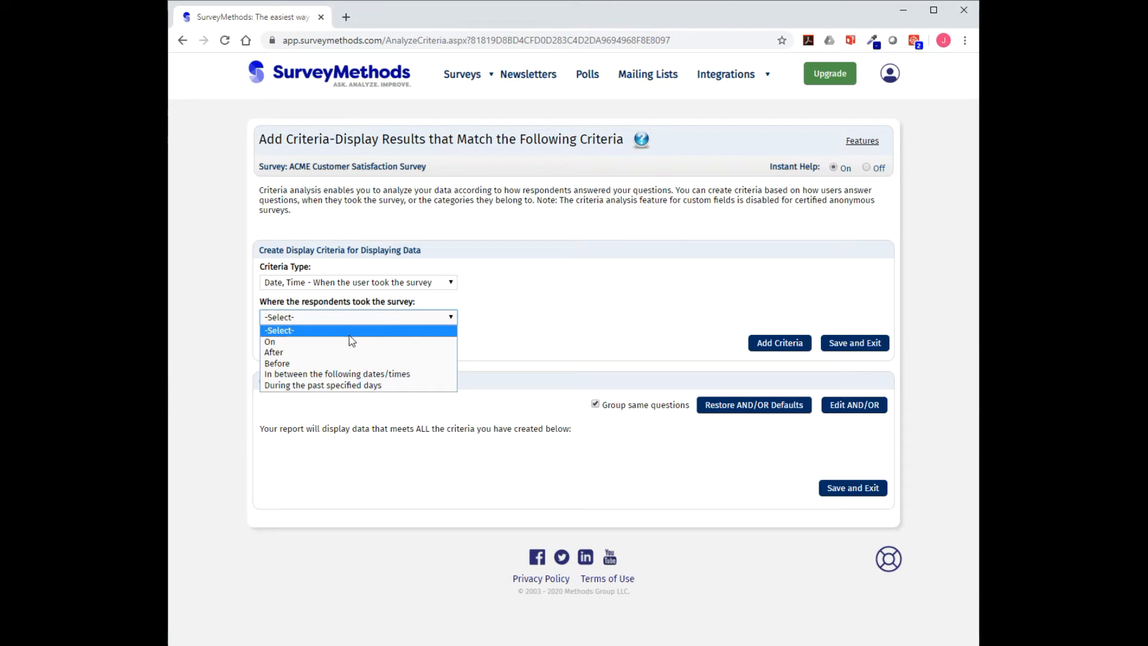
{"action": "left_click", "coordinate": [345, 374]}
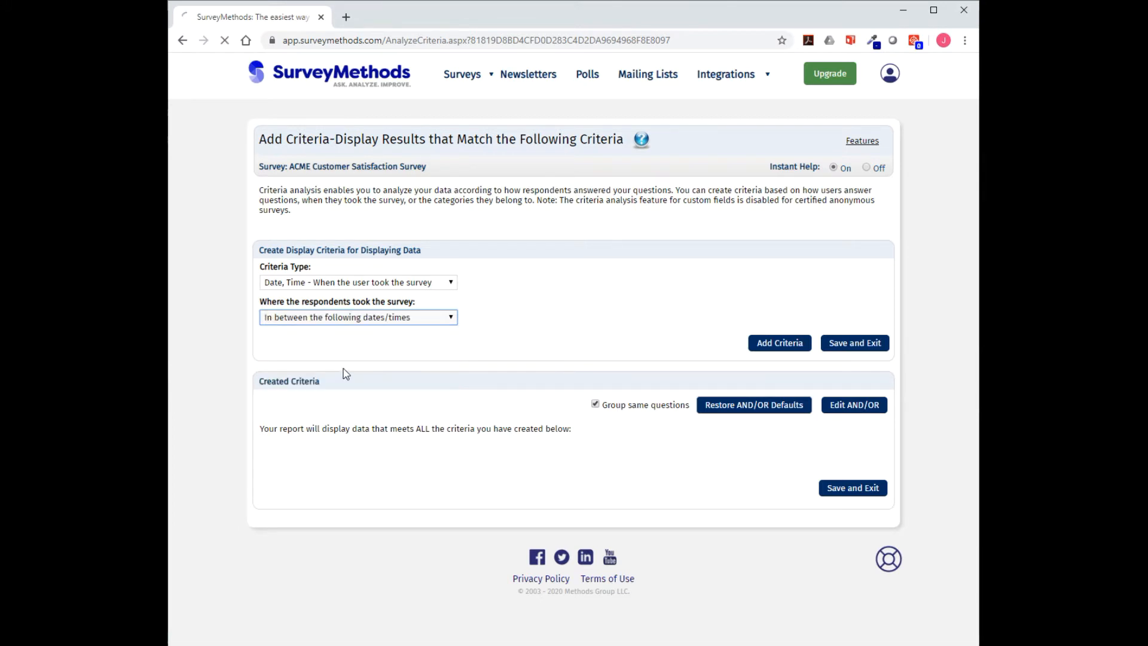
- Set the range start to 02/01/2020 12:00 AM, minute 01
{"action": "left_click", "coordinate": [321, 360]}
{"action": "left_click", "coordinate": [309, 396]}
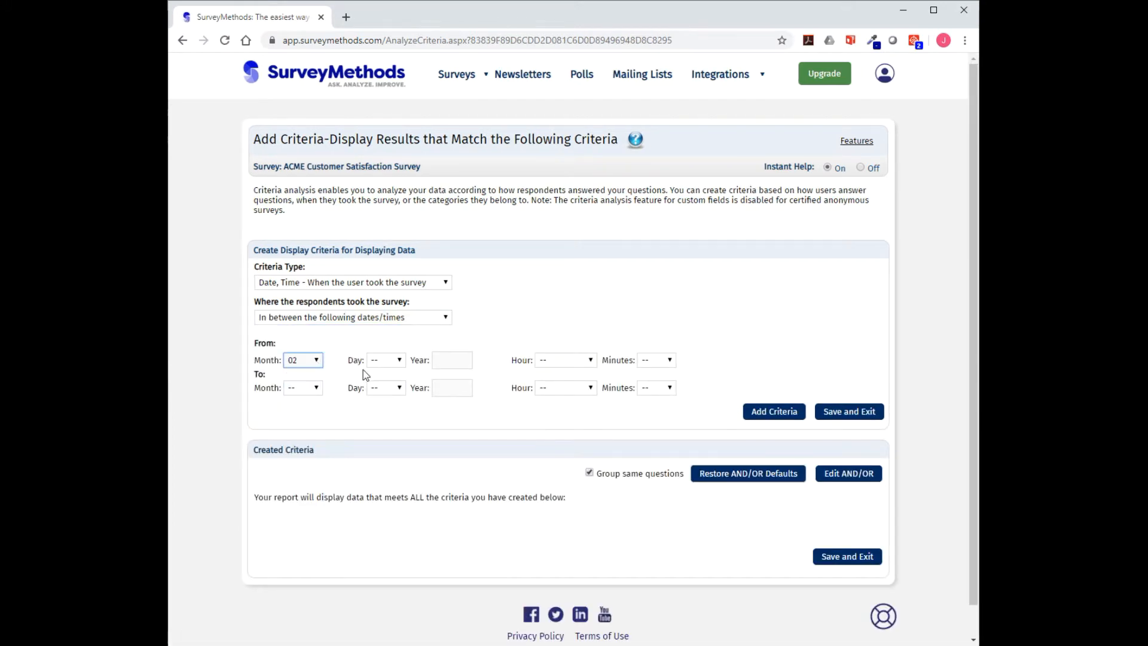
{"action": "left_click", "coordinate": [386, 360]}
{"action": "left_click", "coordinate": [378, 380]}
{"action": "left_click", "coordinate": [443, 359]}
{"action": "left_click", "coordinate": [568, 360]}
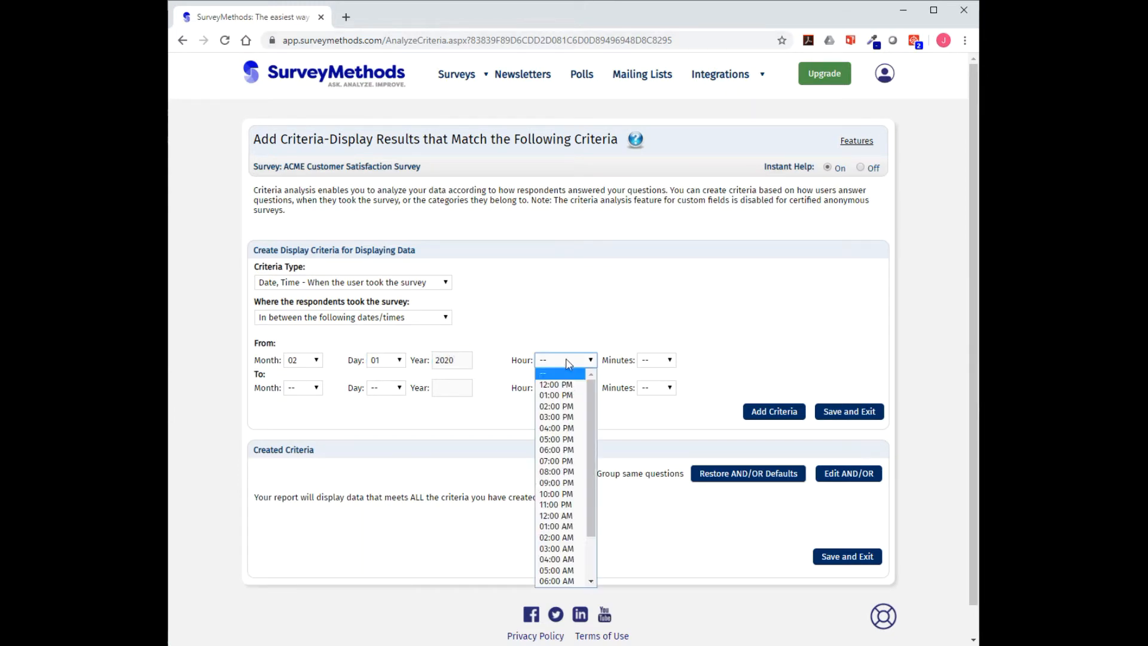
{"action": "left_click", "coordinate": [569, 516]}
{"action": "left_click", "coordinate": [654, 359]}
{"action": "left_click", "coordinate": [638, 397]}
- Set the range end to 02/15/2020 11:00 PM, minute 59
{"action": "left_click", "coordinate": [305, 387]}
{"action": "left_click", "coordinate": [303, 422]}
{"action": "left_click", "coordinate": [381, 389]}
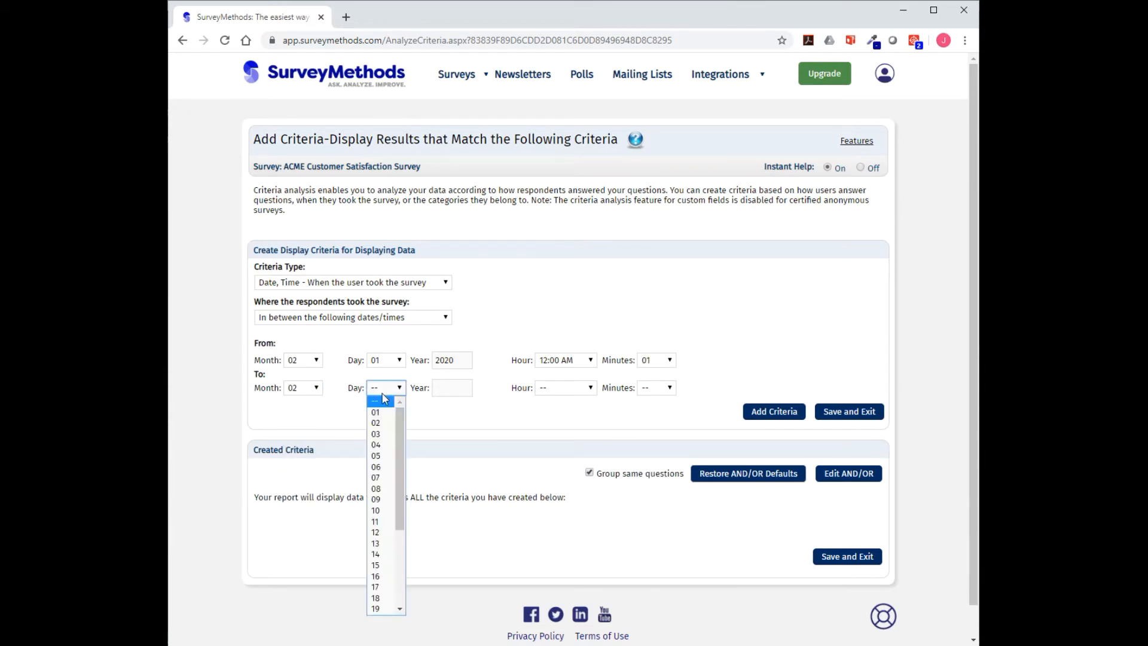
{"action": "left_click", "coordinate": [382, 565]}
{"action": "left_click", "coordinate": [448, 387]}
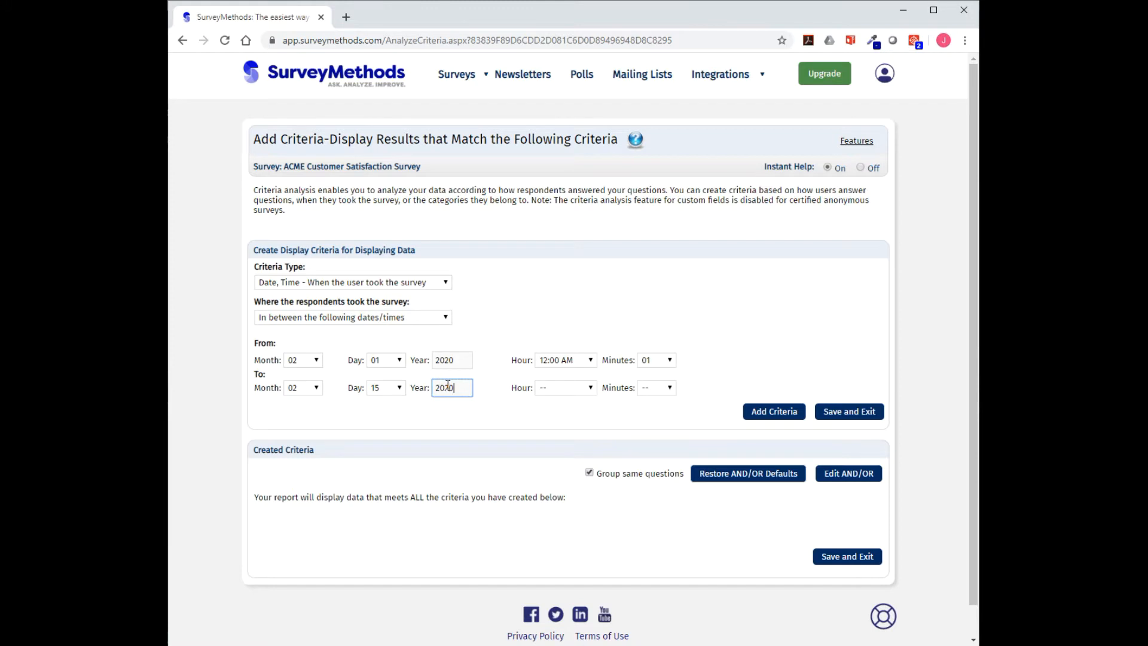
{"action": "left_click", "coordinate": [550, 393]}
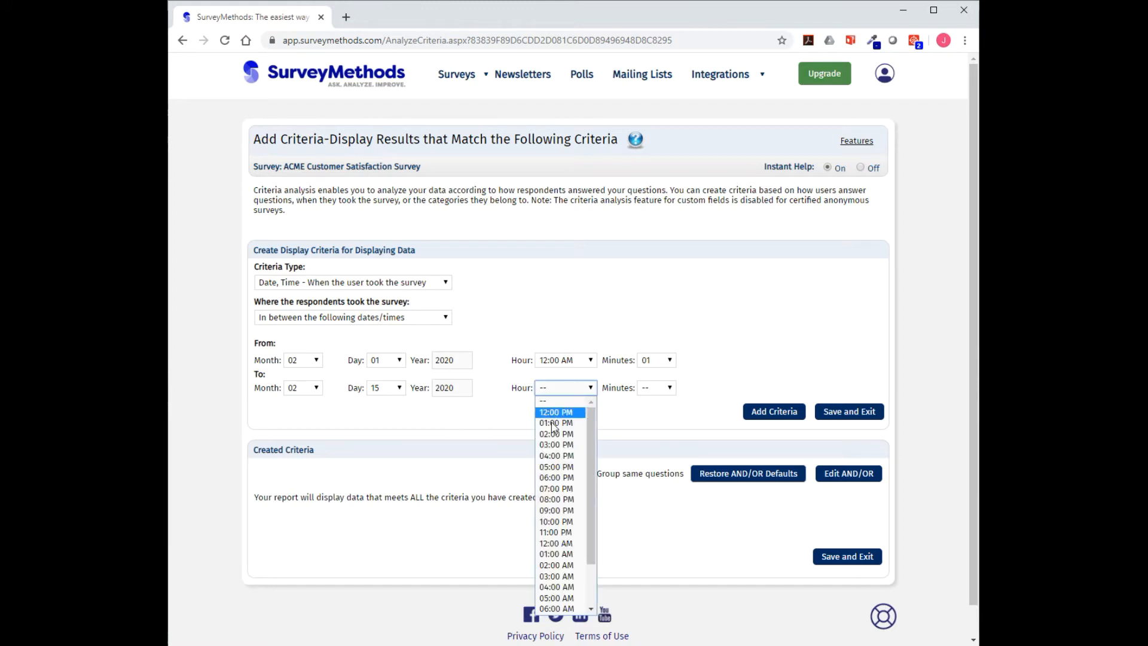
{"action": "left_click", "coordinate": [552, 533]}
{"action": "left_click", "coordinate": [648, 388]}
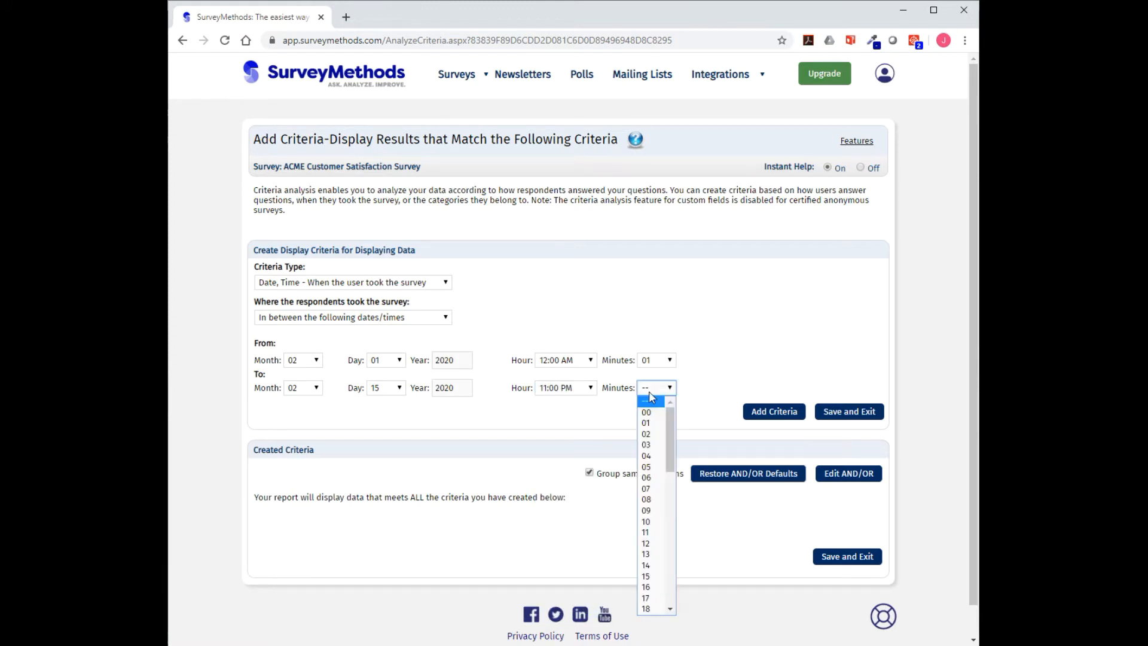
{"action": "scroll", "coordinate": [646, 538], "scroll_direction": "down", "scroll_amount": 7}
{"action": "scroll", "coordinate": [645, 598], "scroll_direction": "down", "scroll_amount": 1}
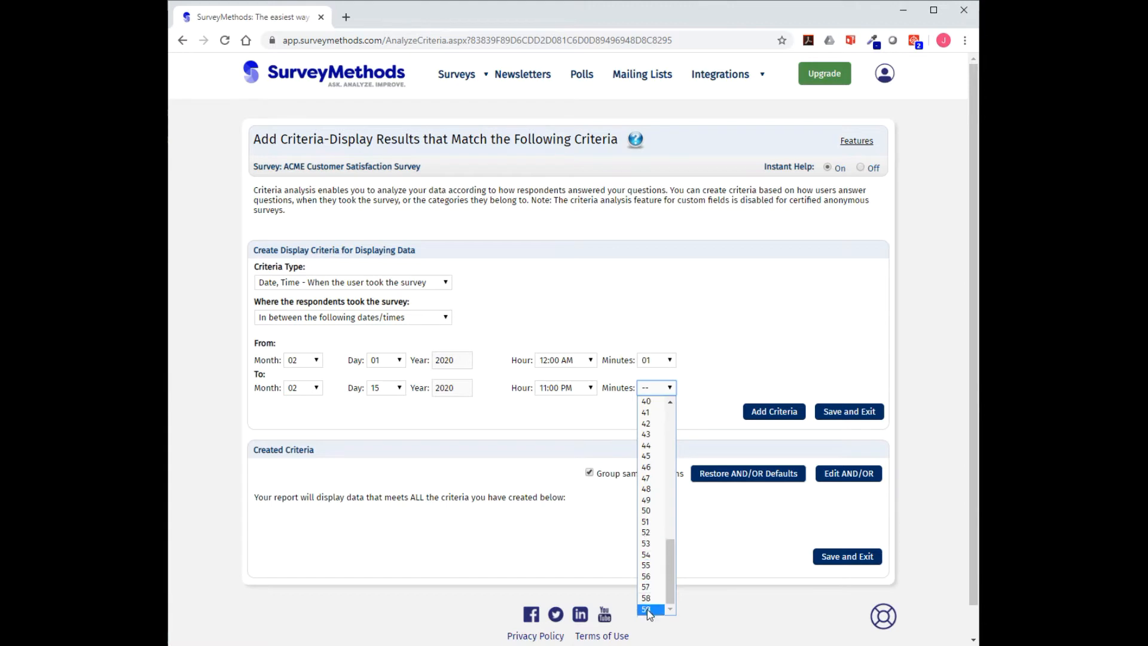
{"action": "left_click", "coordinate": [646, 607]}
- Add and save the date criterion, then review the summary of 30 responses
{"action": "left_click", "coordinate": [759, 418]}
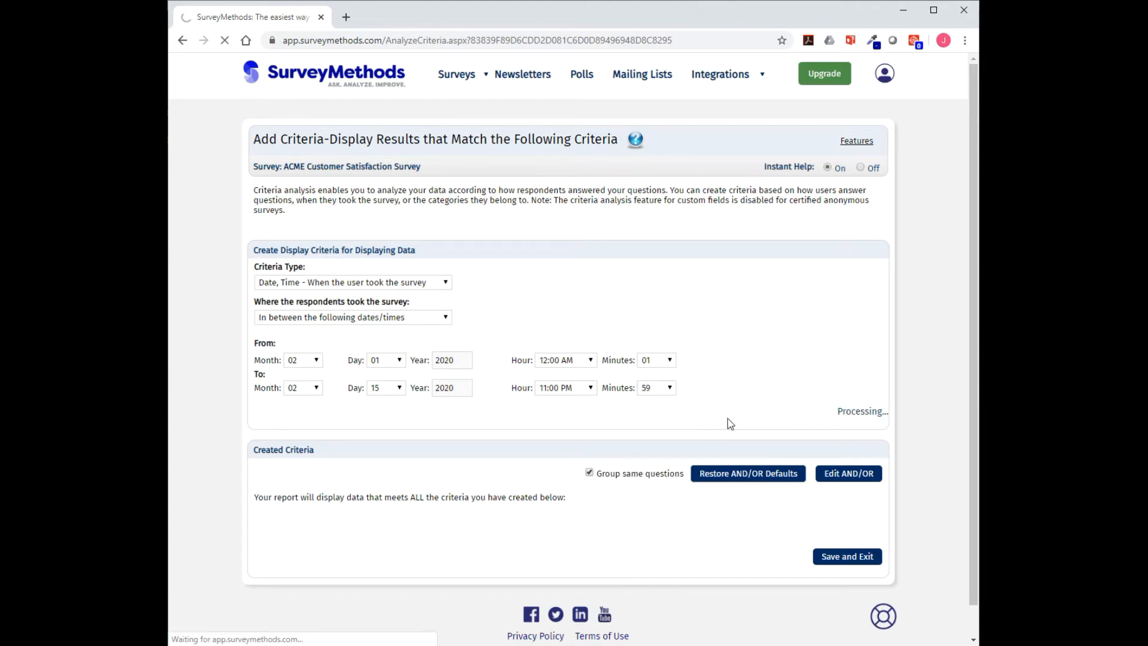
{"action": "left_click", "coordinate": [828, 561]}
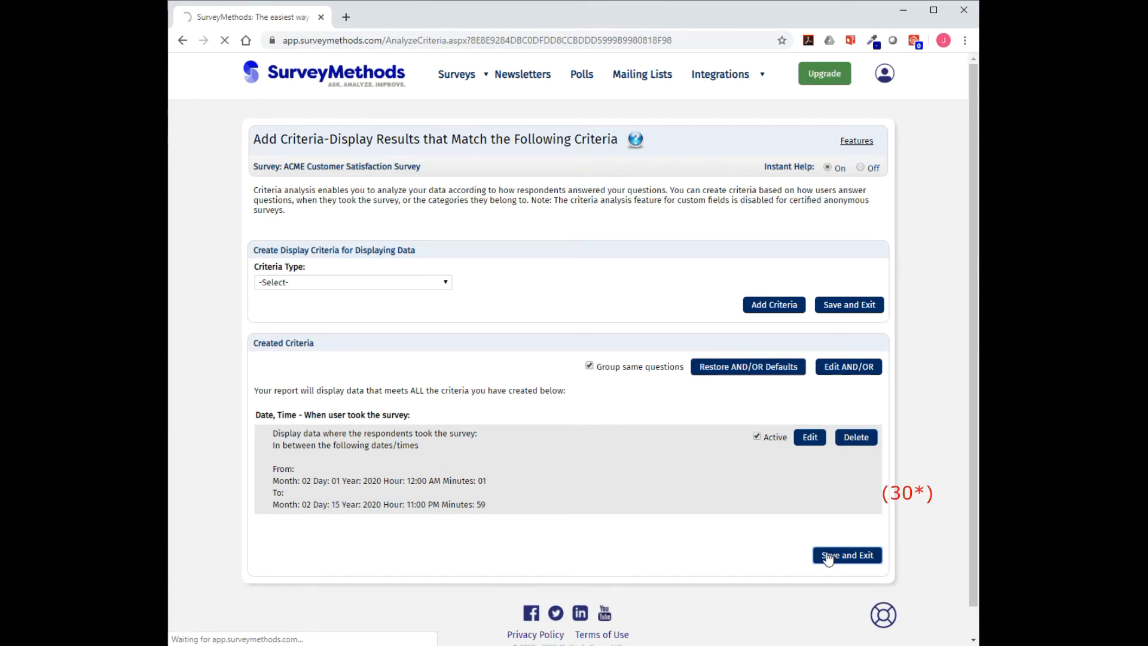
{"action": "scroll", "coordinate": [783, 395], "scroll_direction": "down", "scroll_amount": 3}
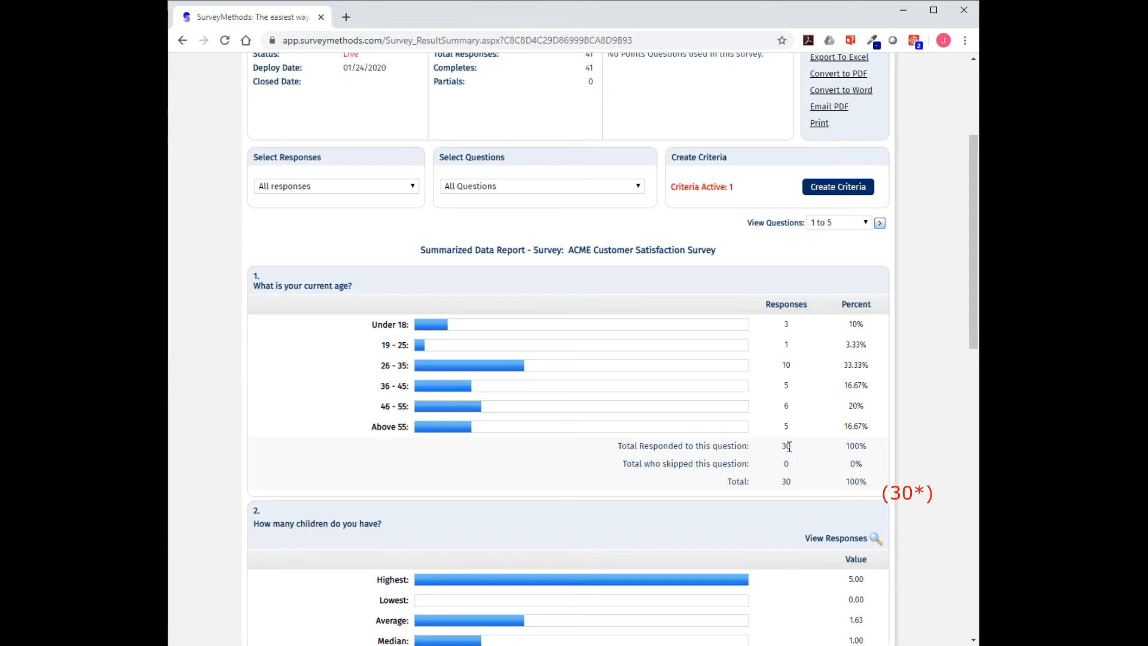
{"action": "scroll", "coordinate": [789, 443], "scroll_direction": "down", "scroll_amount": 3}
{"action": "scroll", "coordinate": [786, 432], "scroll_direction": "up", "scroll_amount": 4}
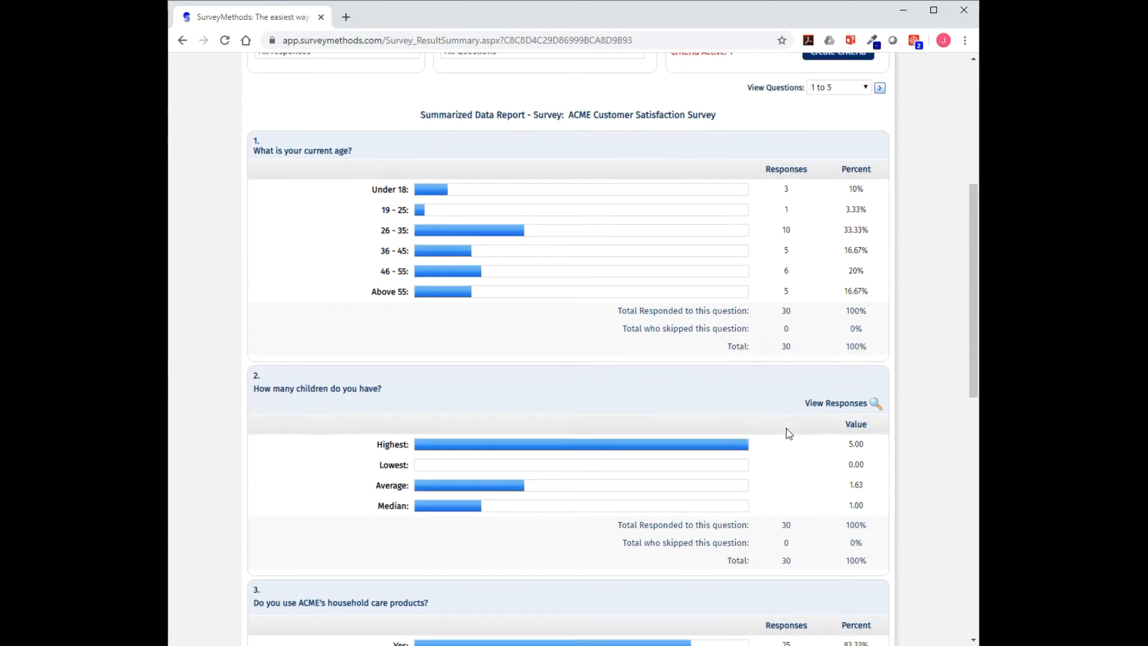
{"action": "scroll", "coordinate": [787, 428], "scroll_direction": "up", "scroll_amount": 3}
- Add and save a criterion: 'How many children do you have?' is greater than 0
{"action": "left_click", "coordinate": [825, 387]}
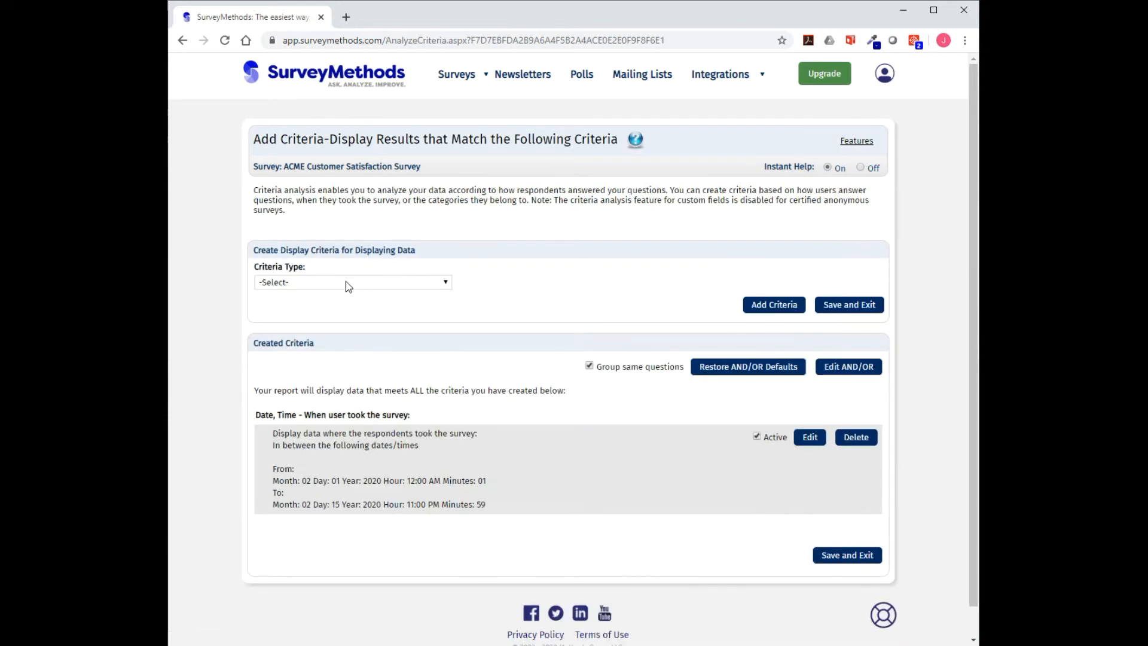
{"action": "left_click", "coordinate": [346, 282]}
{"action": "left_click", "coordinate": [338, 306]}
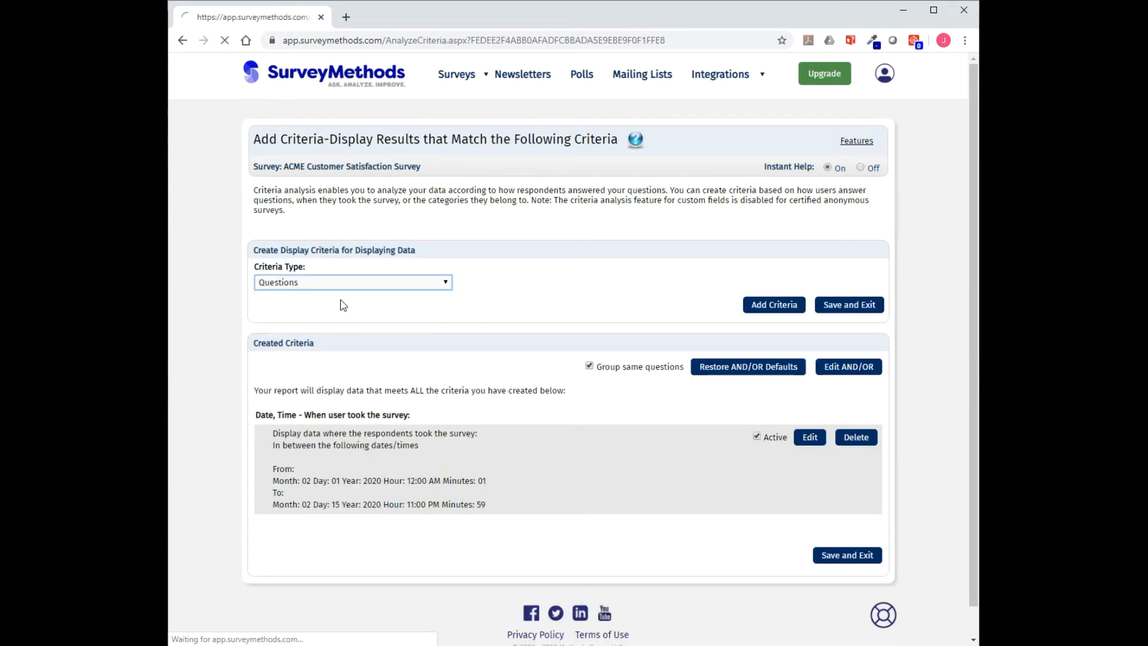
{"action": "left_click", "coordinate": [328, 318]}
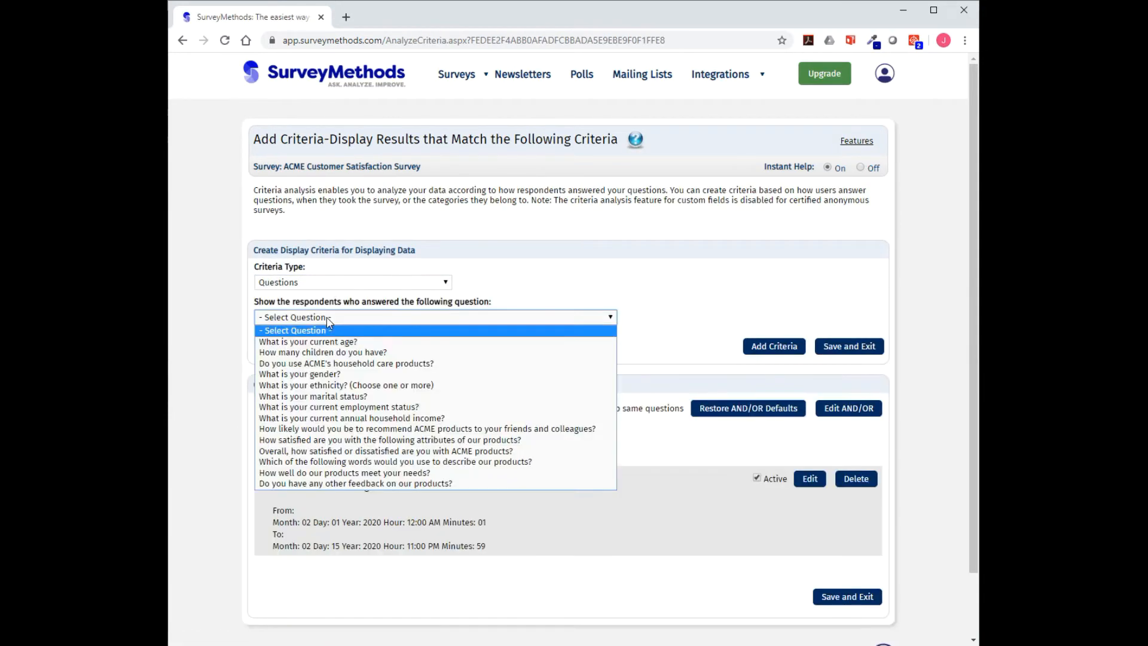
{"action": "left_click", "coordinate": [331, 352]}
{"action": "left_click", "coordinate": [328, 351]}
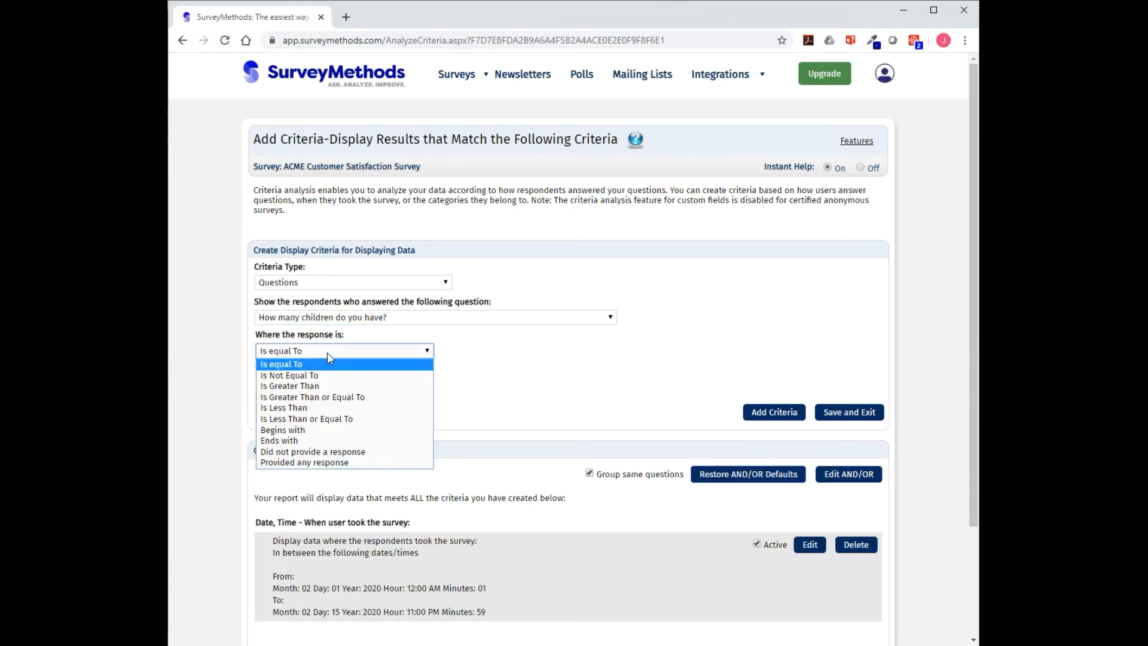
{"action": "left_click", "coordinate": [319, 386]}
{"action": "left_click", "coordinate": [312, 386]}
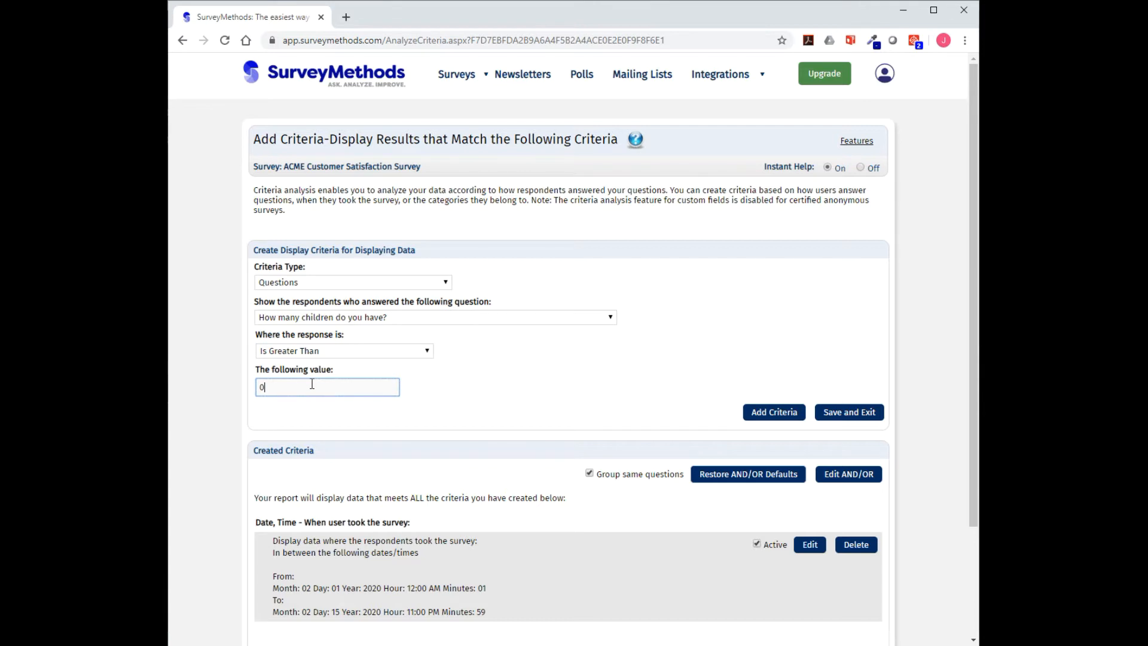
{"action": "left_click", "coordinate": [771, 412]}
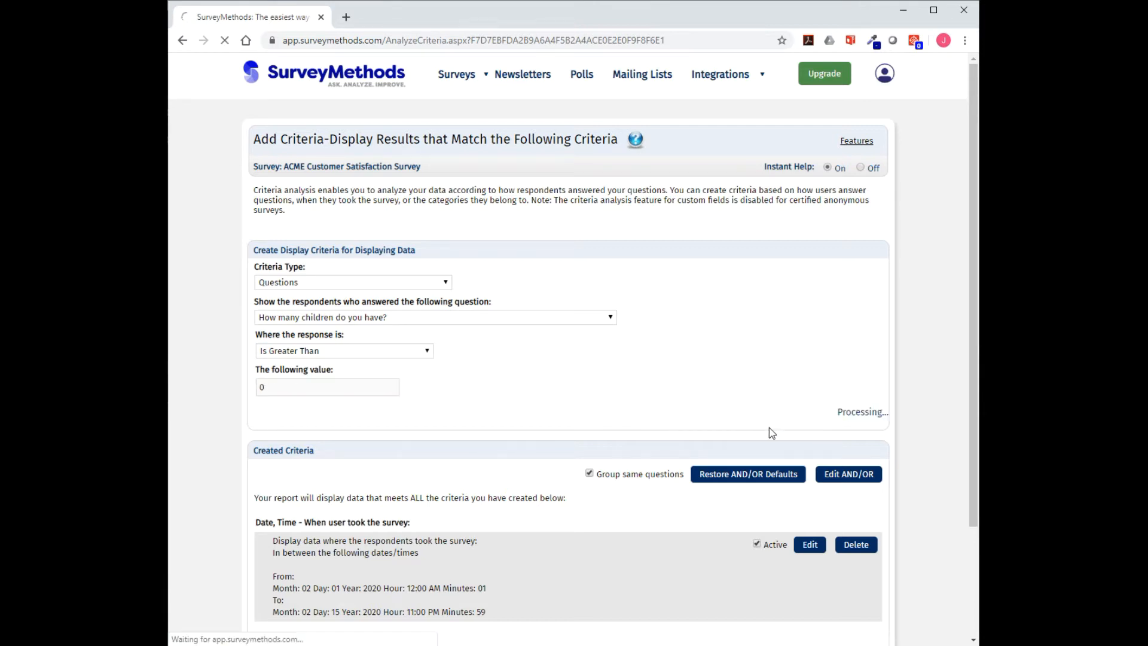
{"action": "scroll", "coordinate": [574, 446], "scroll_direction": "down", "scroll_amount": 1}
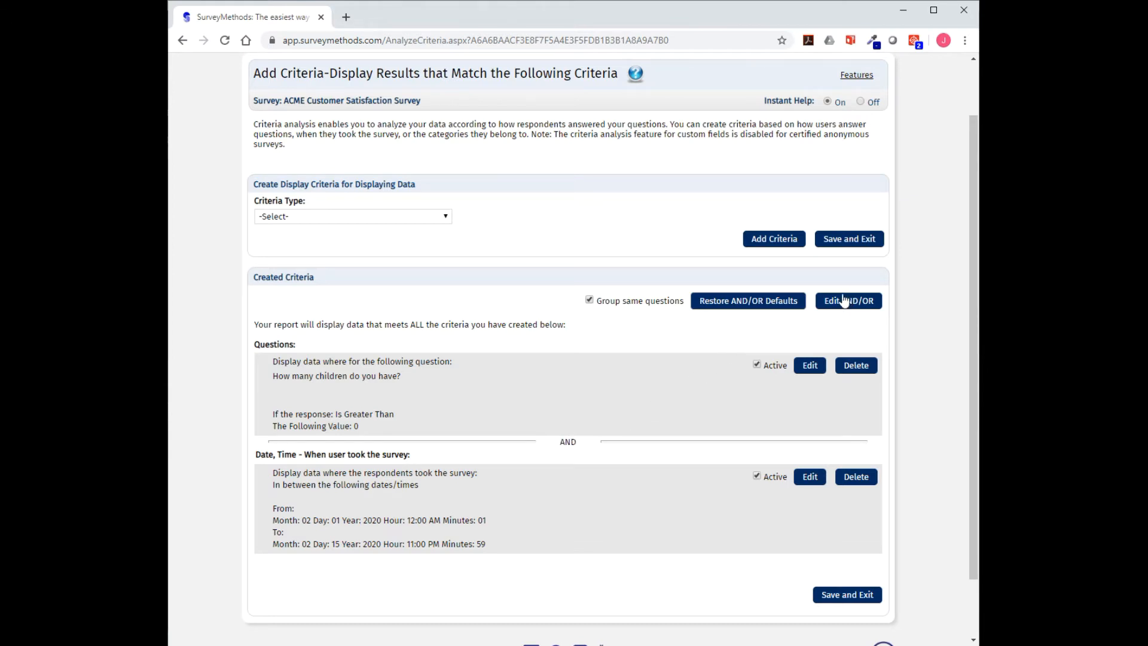
{"action": "left_click", "coordinate": [843, 240]}
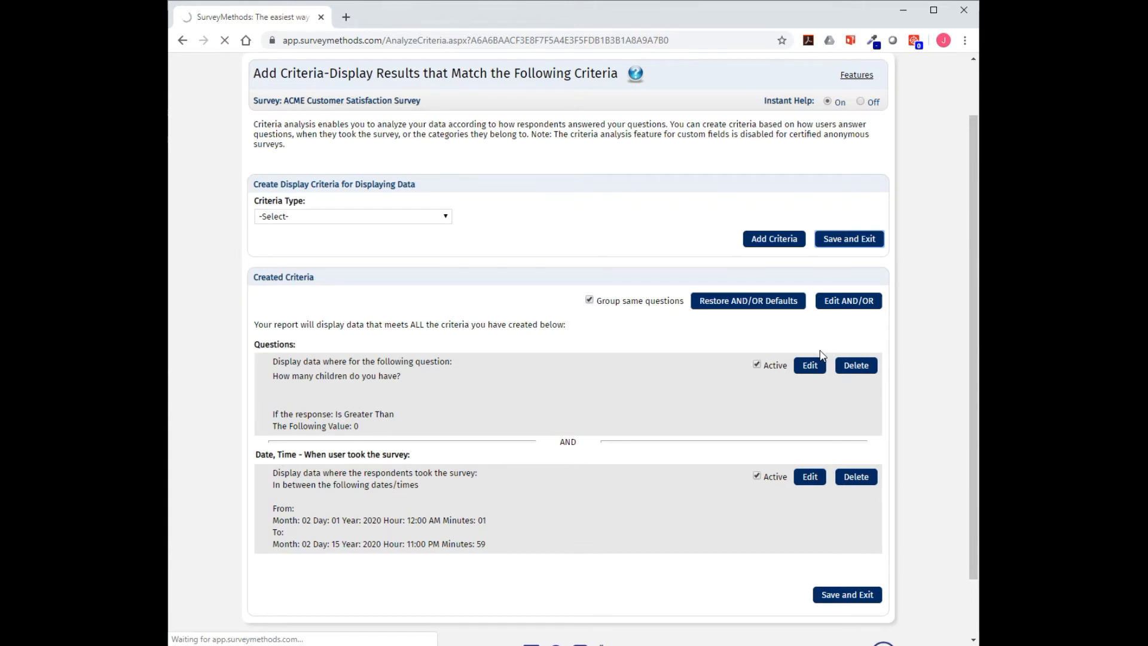
- Scroll through the summary filtered by both criteria, showing 23 responses
{"action": "scroll", "coordinate": [807, 353], "scroll_direction": "down", "scroll_amount": 3}
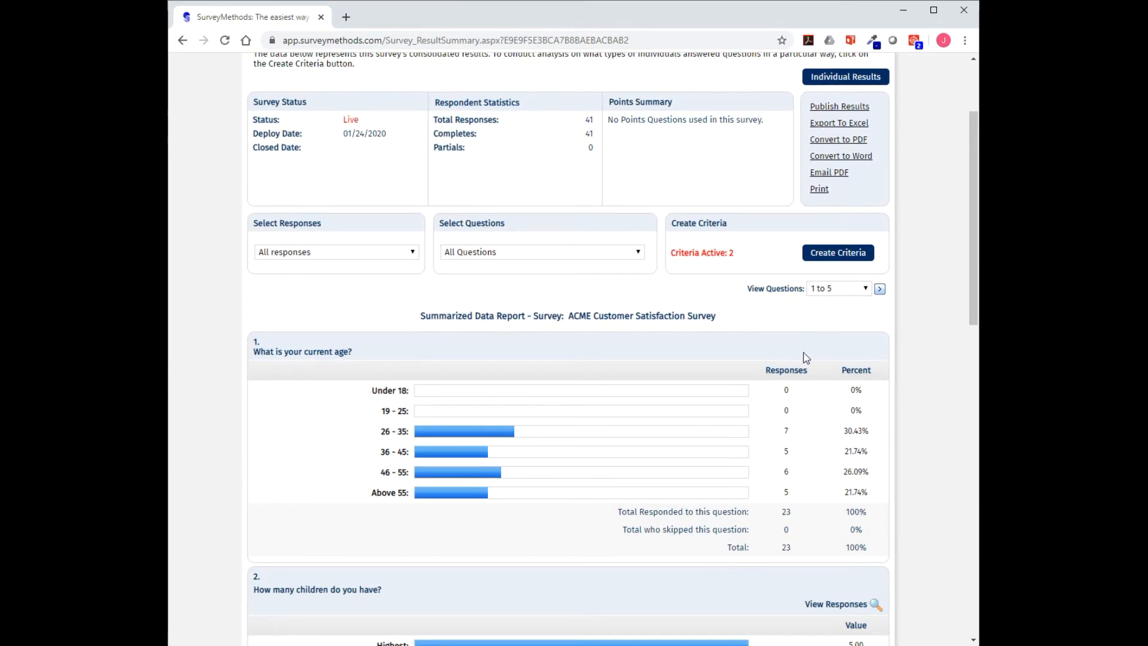
{"action": "scroll", "coordinate": [800, 402], "scroll_direction": "down", "scroll_amount": 2}
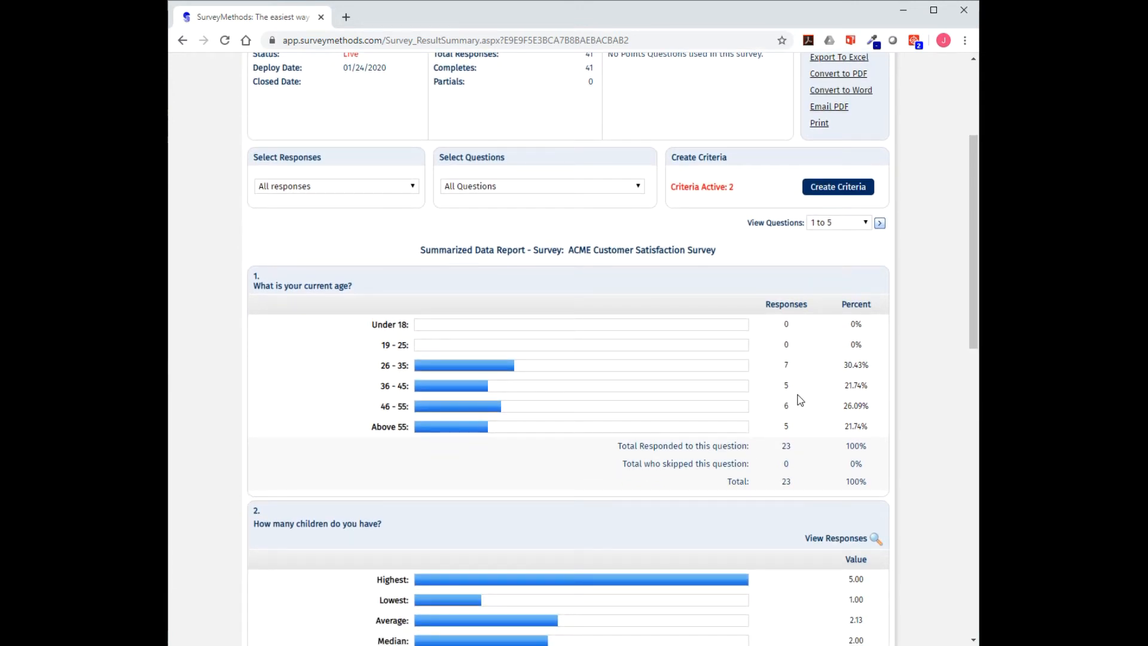
{"action": "scroll", "coordinate": [801, 400], "scroll_direction": "down", "scroll_amount": 2}
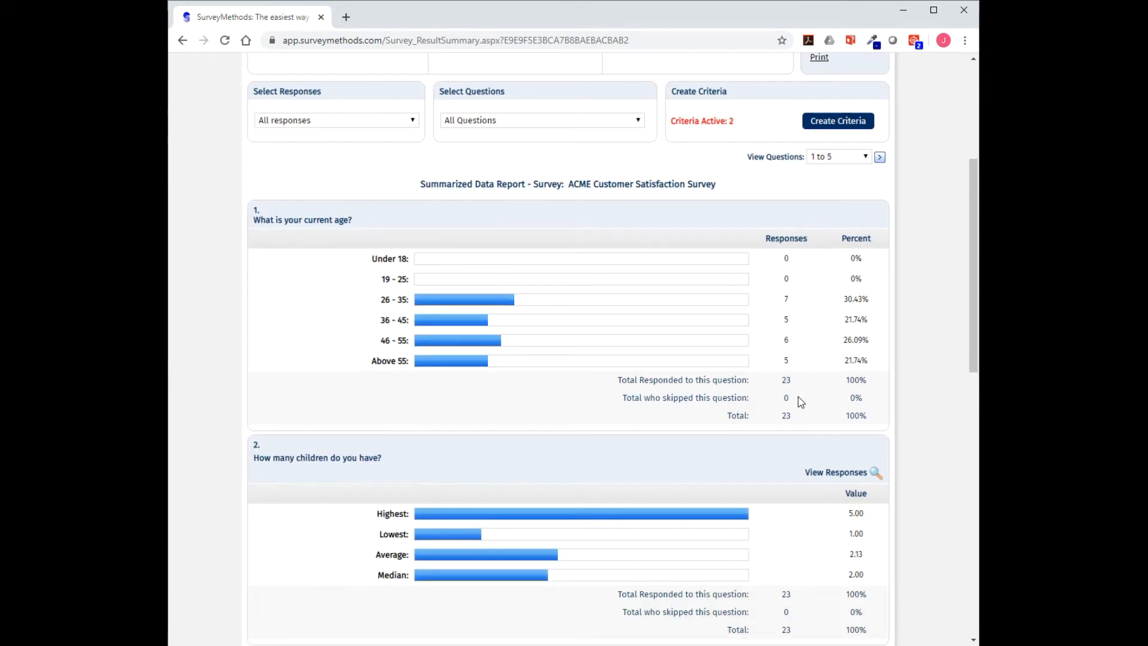
{"action": "scroll", "coordinate": [800, 401], "scroll_direction": "down", "scroll_amount": 2}
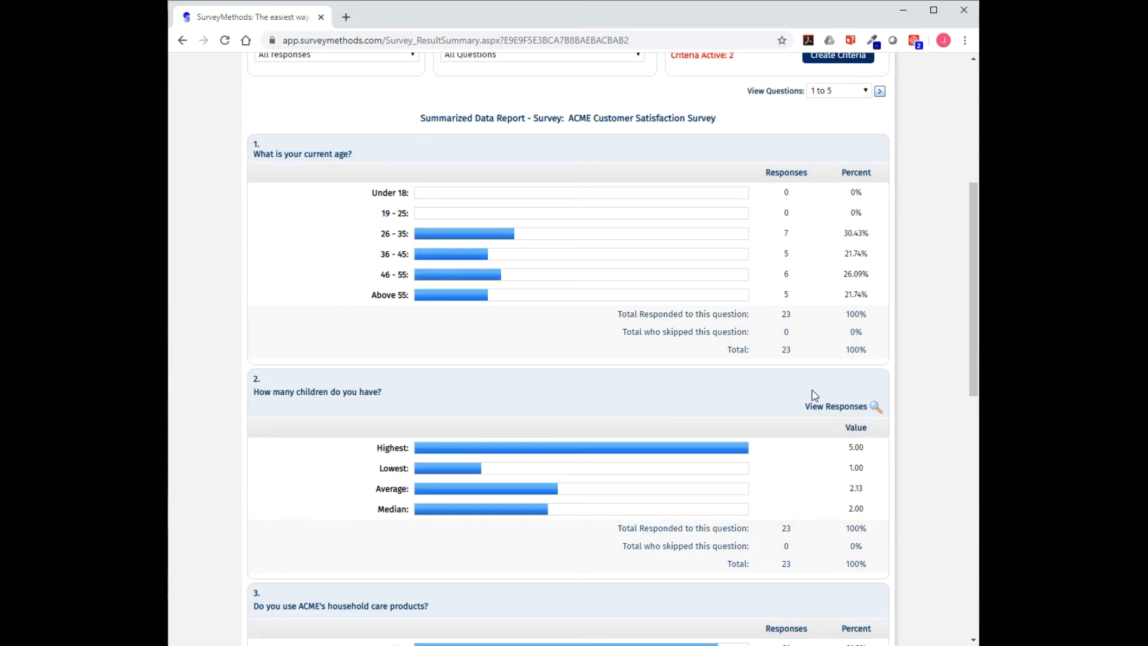
{"action": "scroll", "coordinate": [812, 389], "scroll_direction": "up", "scroll_amount": 6}
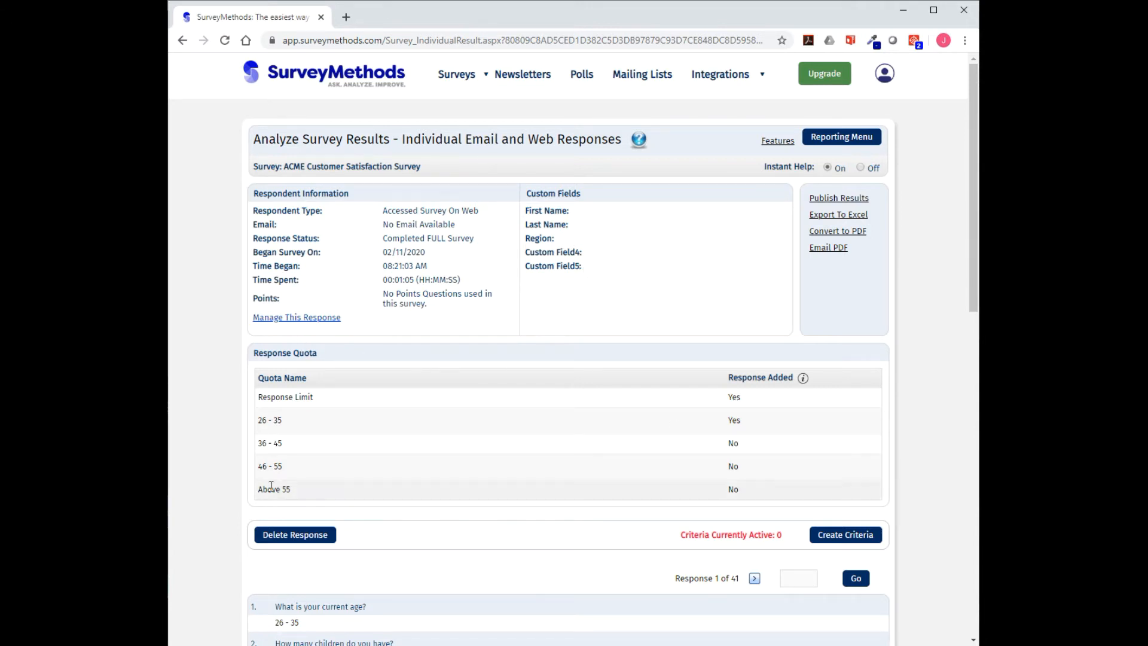
- Select the 'Yes' beside the 26 - 35 quota in response 1 and scroll through it
{"action": "left_click_drag", "start_coordinate": [743, 420], "coordinate": [730, 428]}
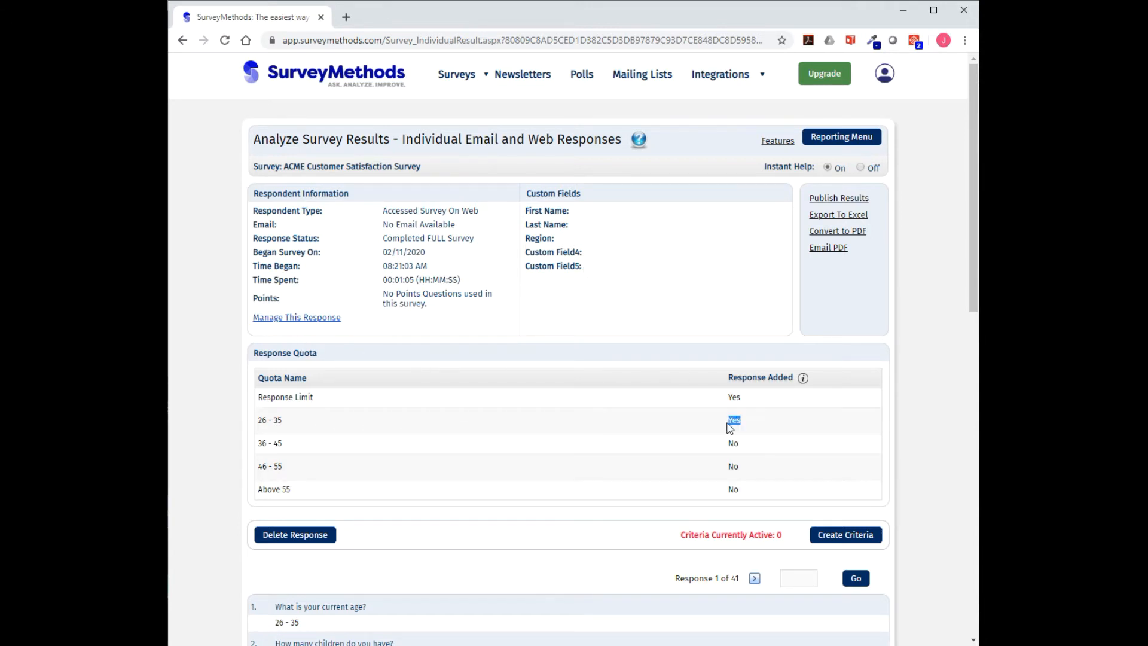
{"action": "left_click", "coordinate": [730, 427]}
{"action": "scroll", "coordinate": [717, 412], "scroll_direction": "down", "scroll_amount": 7}
{"action": "scroll", "coordinate": [712, 396], "scroll_direction": "down", "scroll_amount": 2}
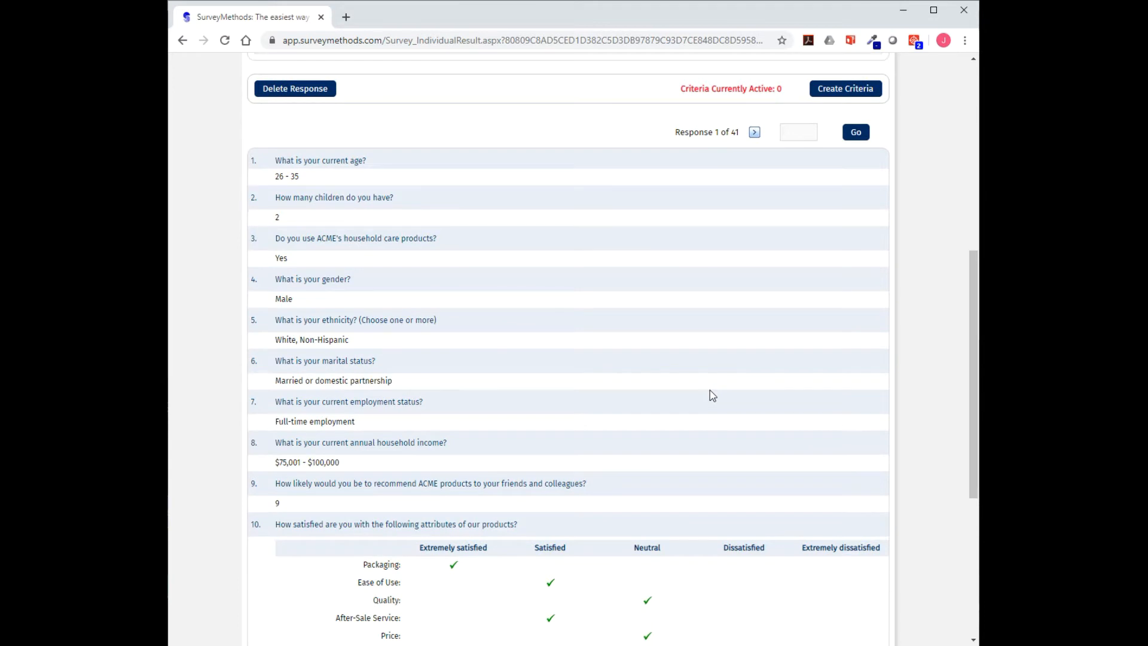
{"action": "scroll", "coordinate": [712, 395], "scroll_direction": "down", "scroll_amount": 1}
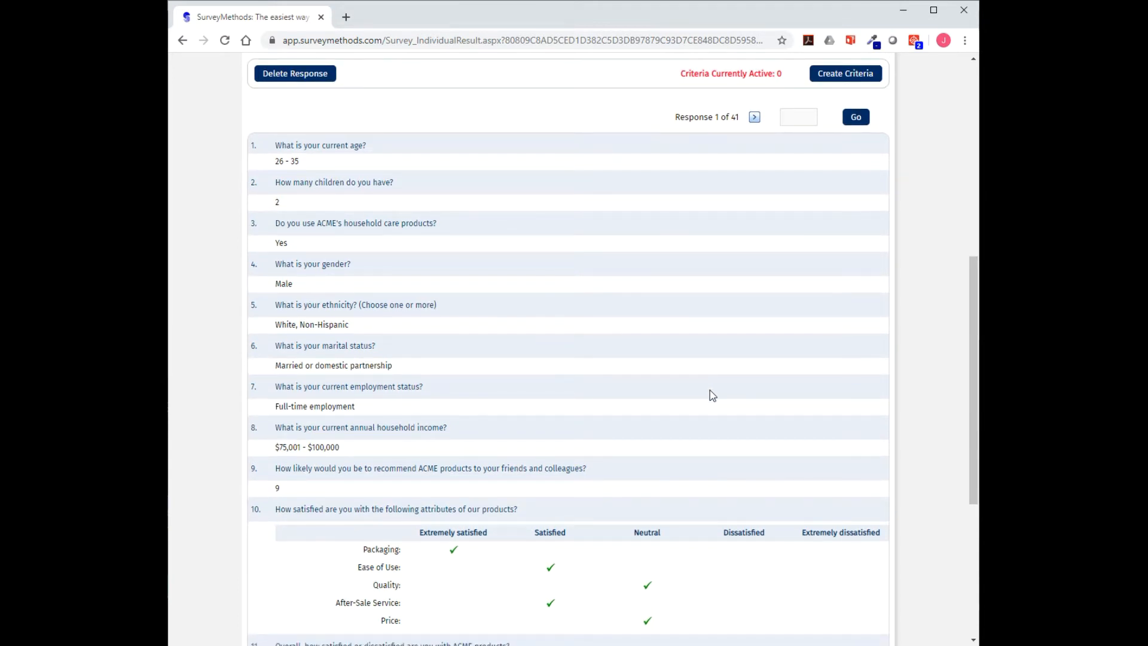
- Step to the next response, jump to response 20, then start a new criterion
{"action": "left_click", "coordinate": [754, 117]}
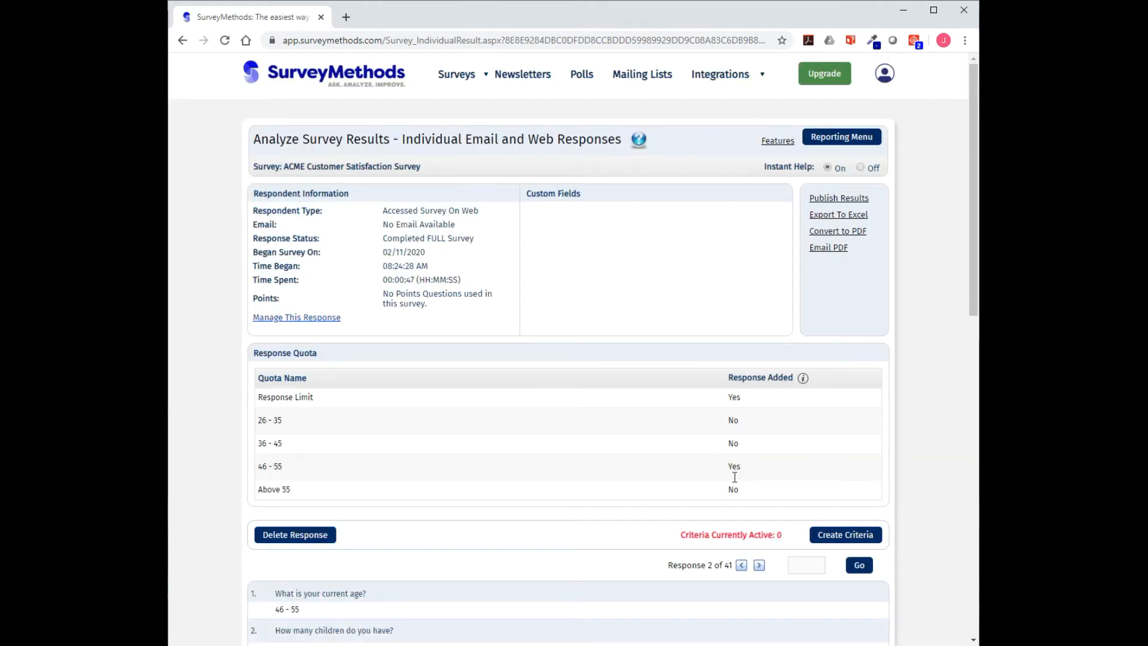
{"action": "left_click", "coordinate": [799, 564]}
{"action": "type", "text": "20"}
{"action": "left_click", "coordinate": [858, 566]}
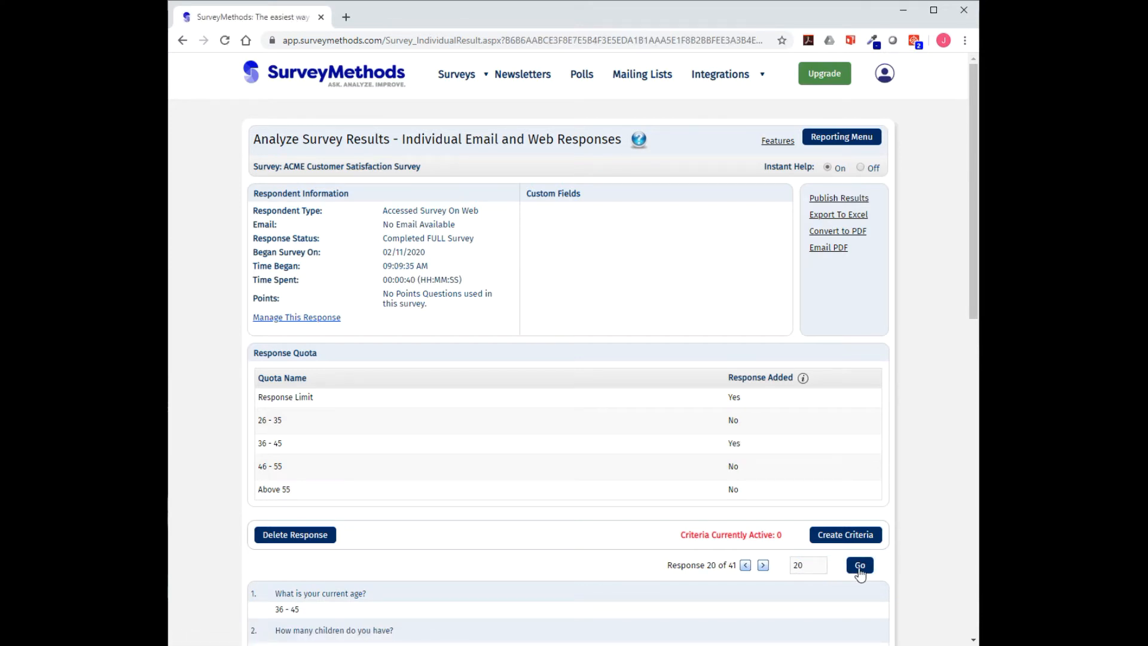
{"action": "left_click", "coordinate": [852, 535]}
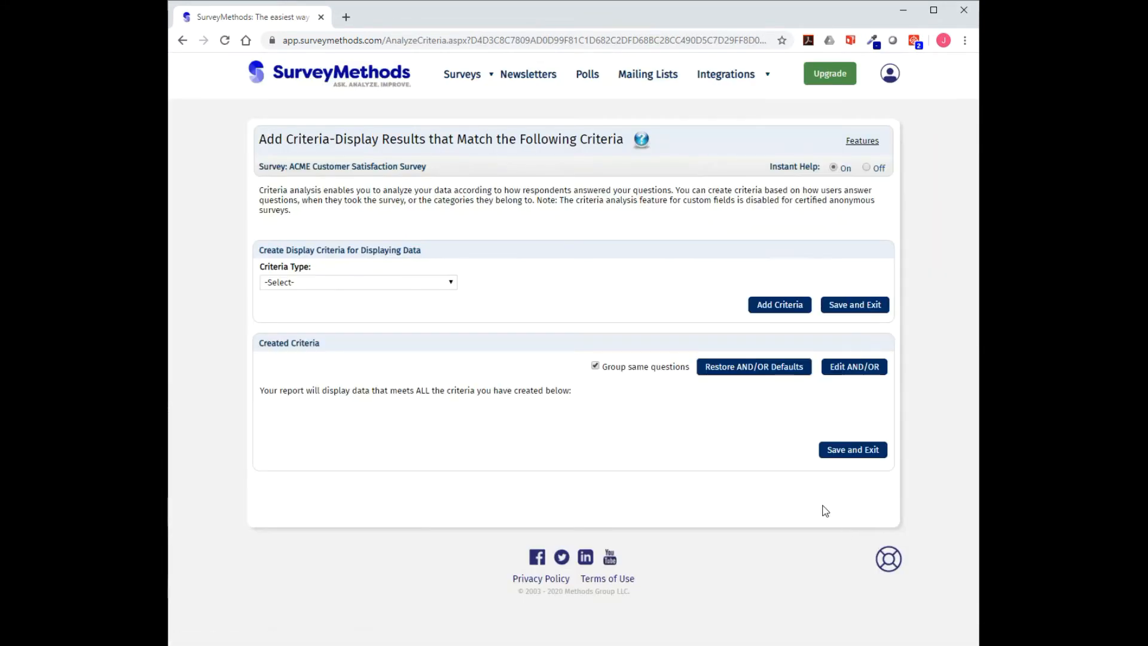
- Add and save the criterion 'What is your current age?' equal to 36 - 45
{"action": "left_click", "coordinate": [385, 287]}
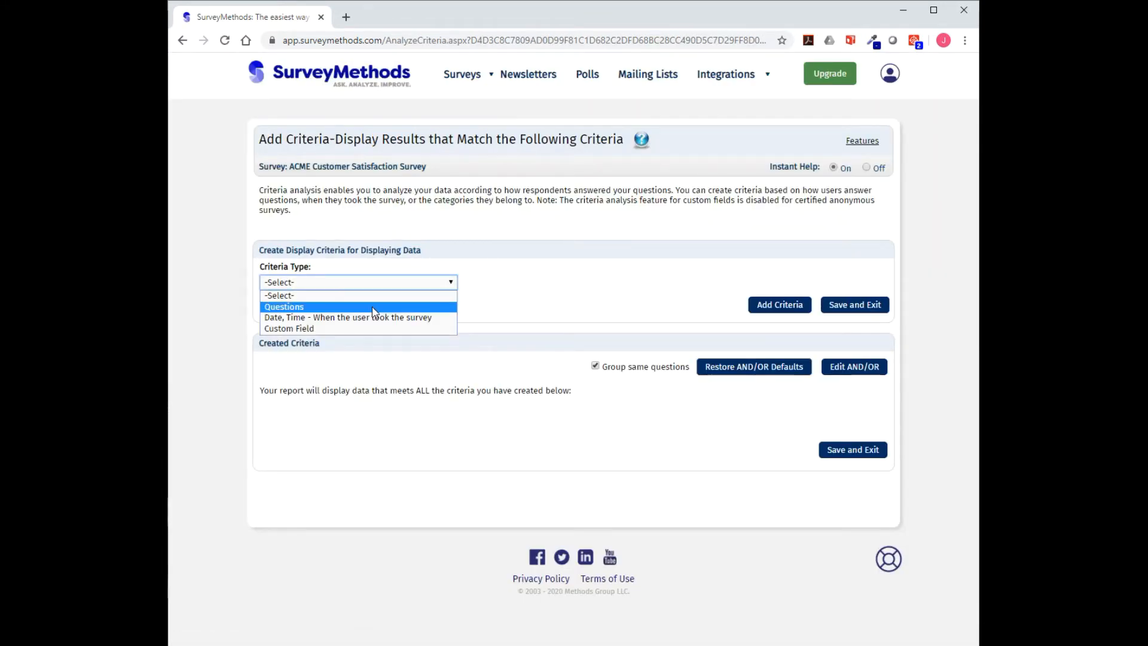
{"action": "left_click", "coordinate": [373, 307]}
{"action": "left_click", "coordinate": [339, 317]}
{"action": "left_click", "coordinate": [338, 340]}
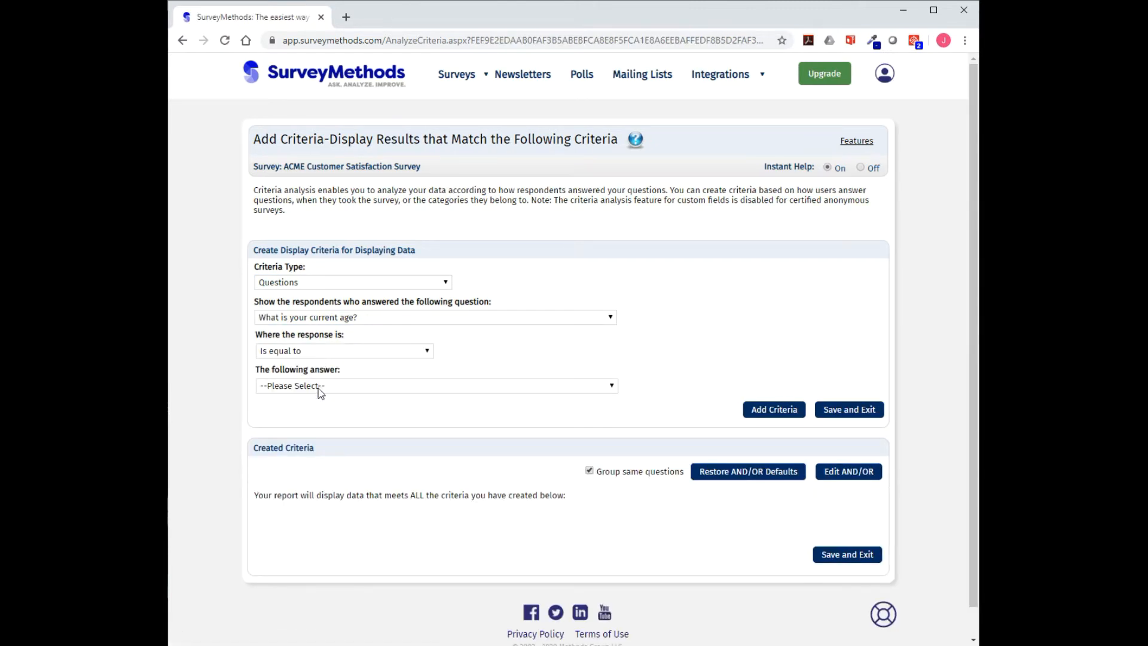
{"action": "left_click", "coordinate": [319, 392]}
{"action": "left_click", "coordinate": [456, 438]}
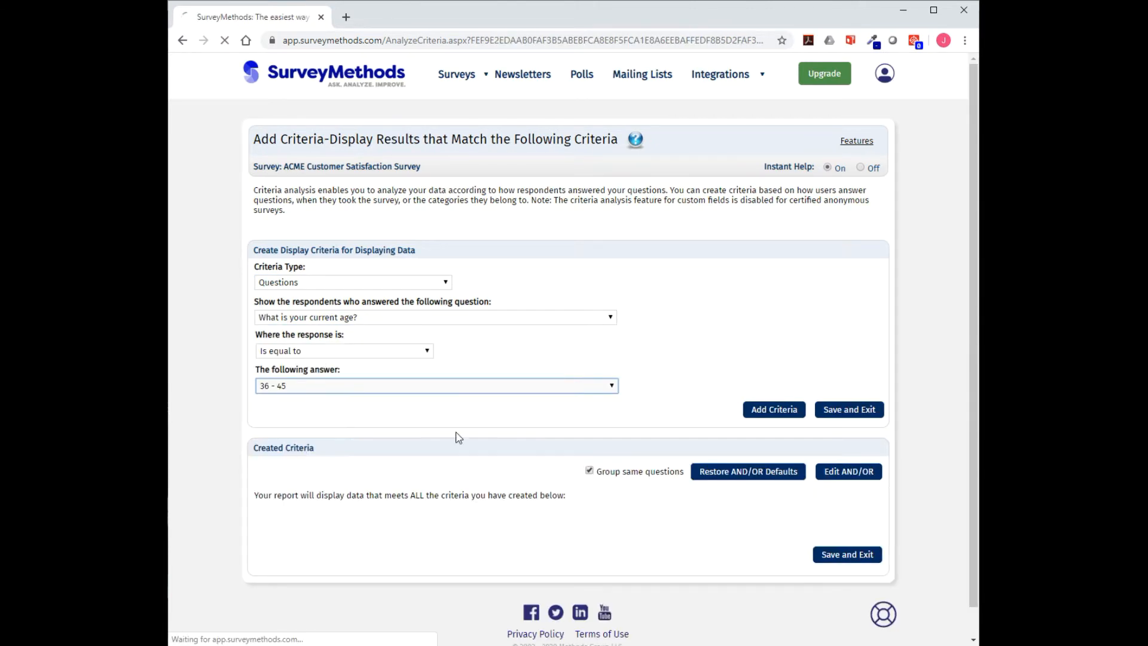
{"action": "left_click", "coordinate": [769, 410]}
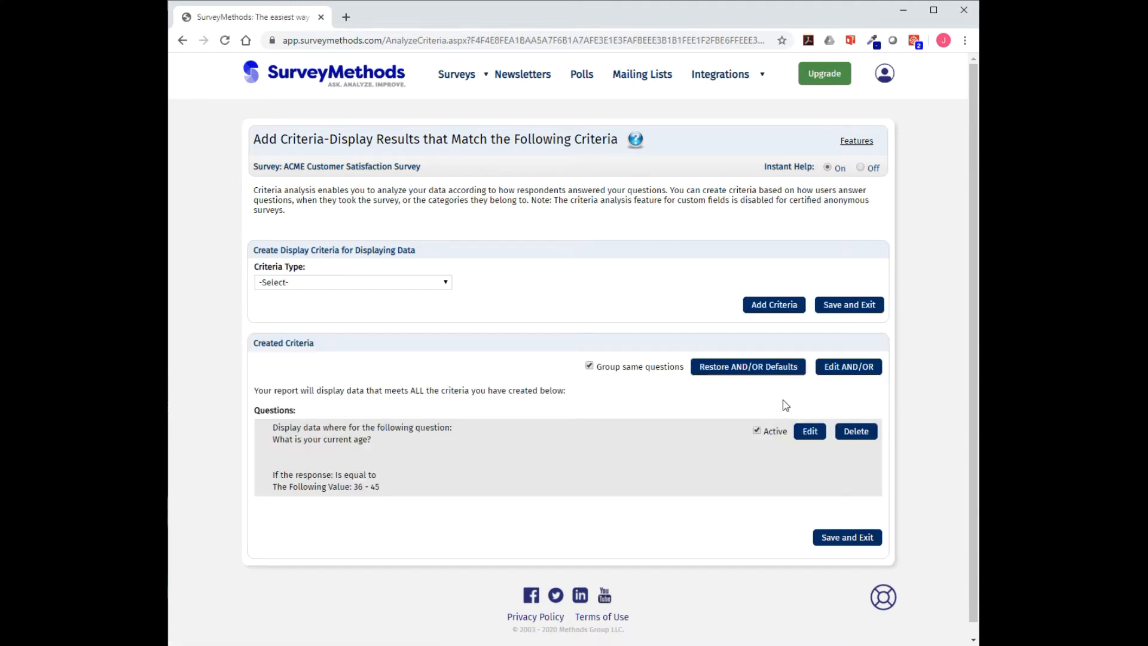
{"action": "left_click", "coordinate": [846, 311]}
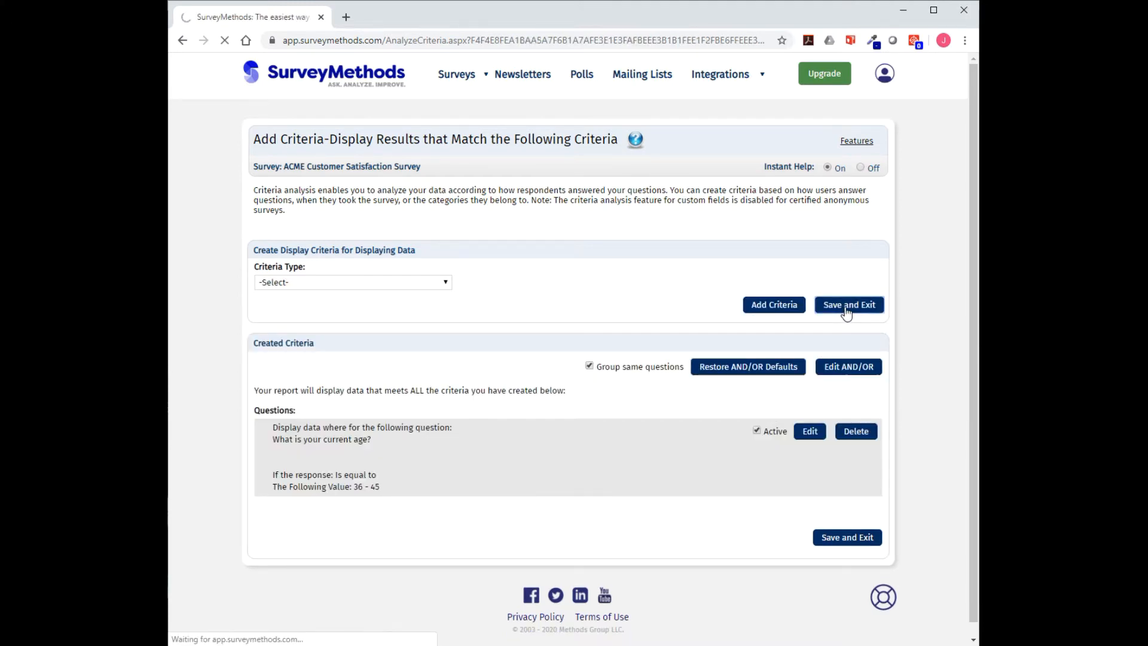
- Advance two filtered responses to Response 3 of 6, the single self-employed male aged 36 - 45
{"action": "scroll", "coordinate": [838, 314], "scroll_direction": "down", "scroll_amount": 4}
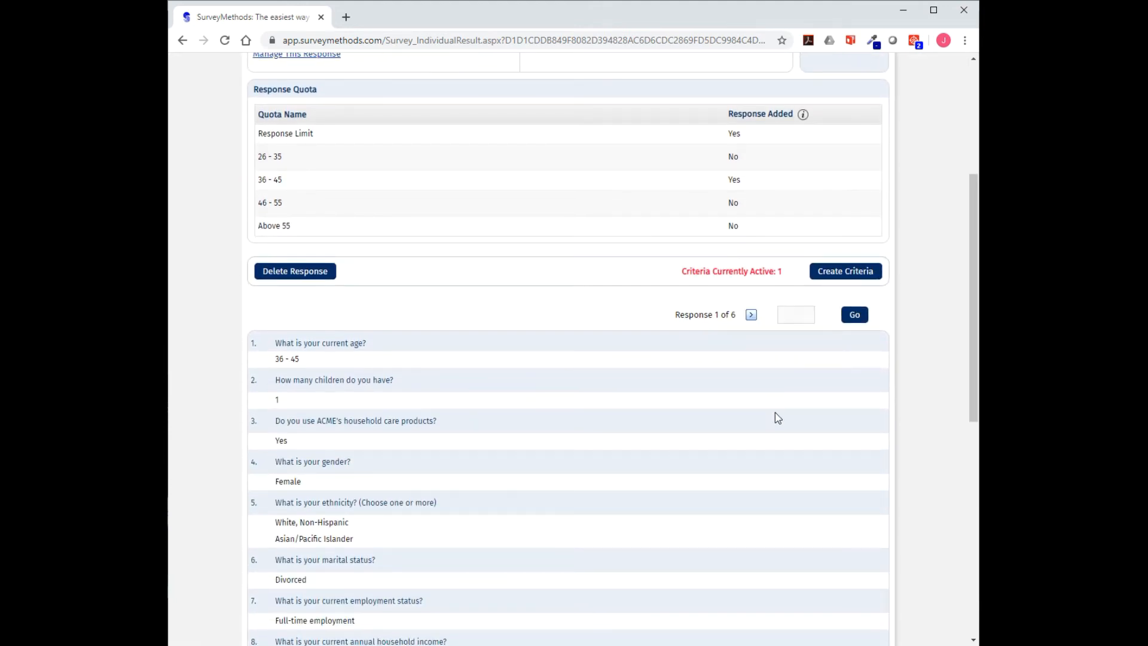
{"action": "left_click", "coordinate": [752, 314]}
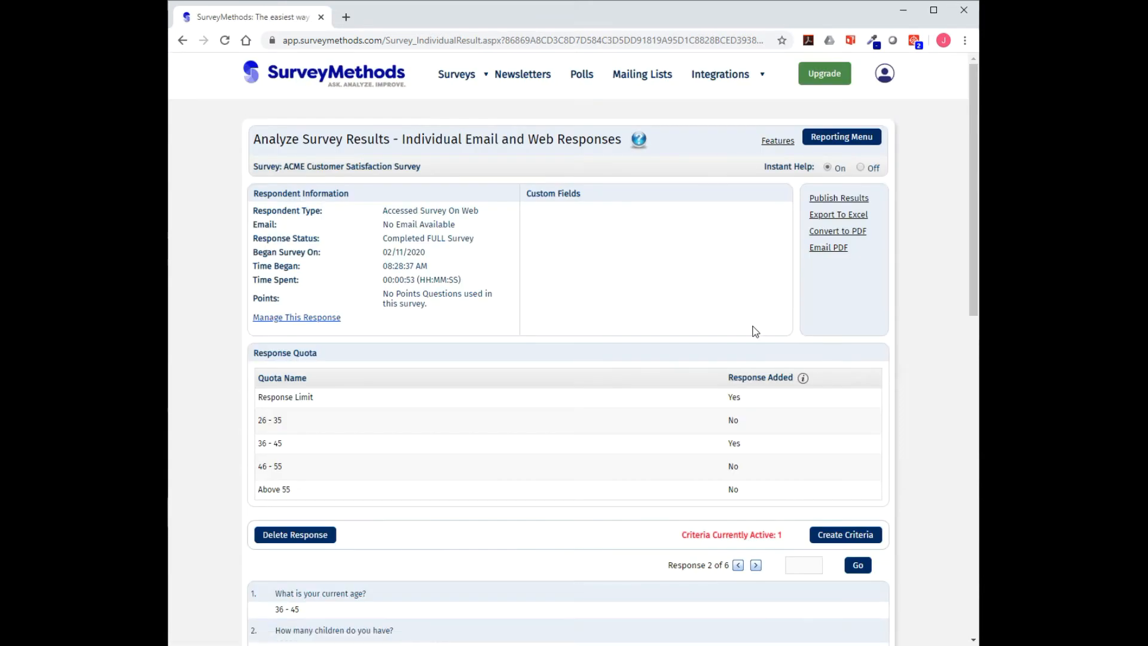
{"action": "scroll", "coordinate": [756, 332], "scroll_direction": "down", "scroll_amount": 4}
{"action": "left_click", "coordinate": [756, 302]}
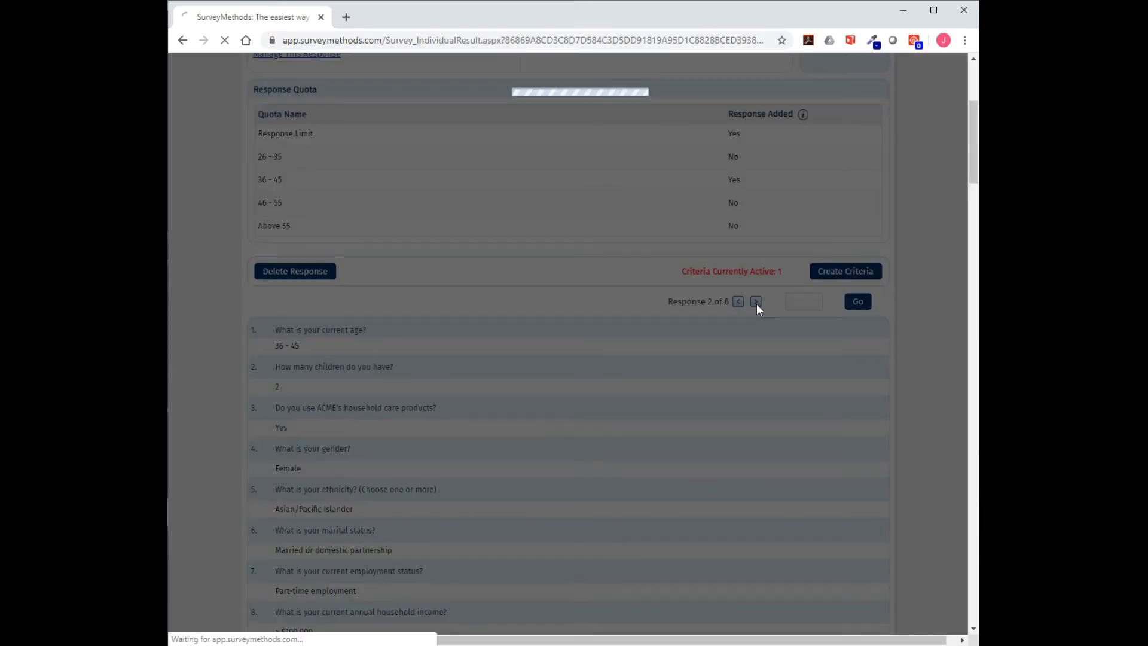
{"action": "scroll", "coordinate": [756, 304], "scroll_direction": "down", "scroll_amount": 5}
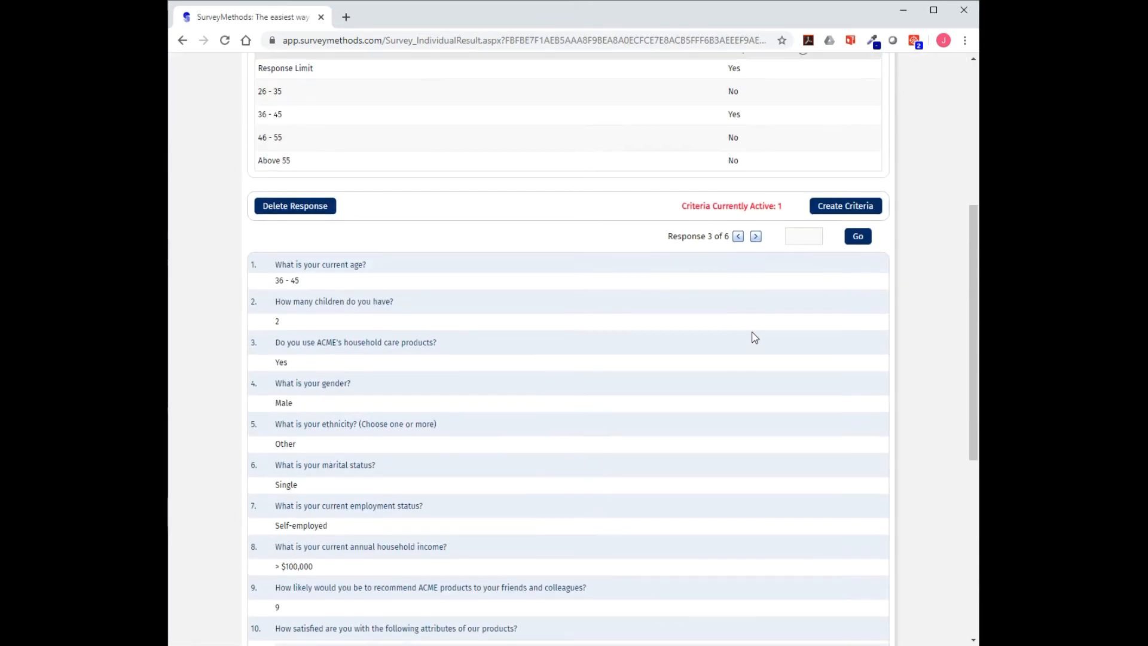
{"action": "scroll", "coordinate": [754, 338], "scroll_direction": "up", "scroll_amount": 4}
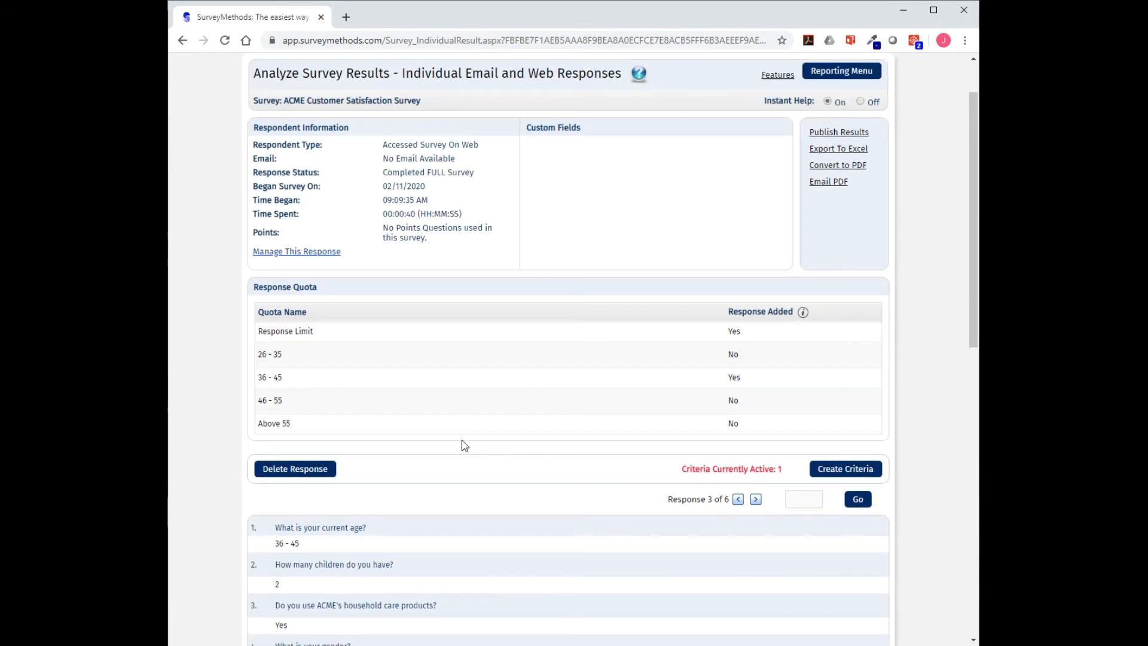
{"action": "left_click", "coordinate": [309, 474]}
{"action": "left_click", "coordinate": [556, 384]}
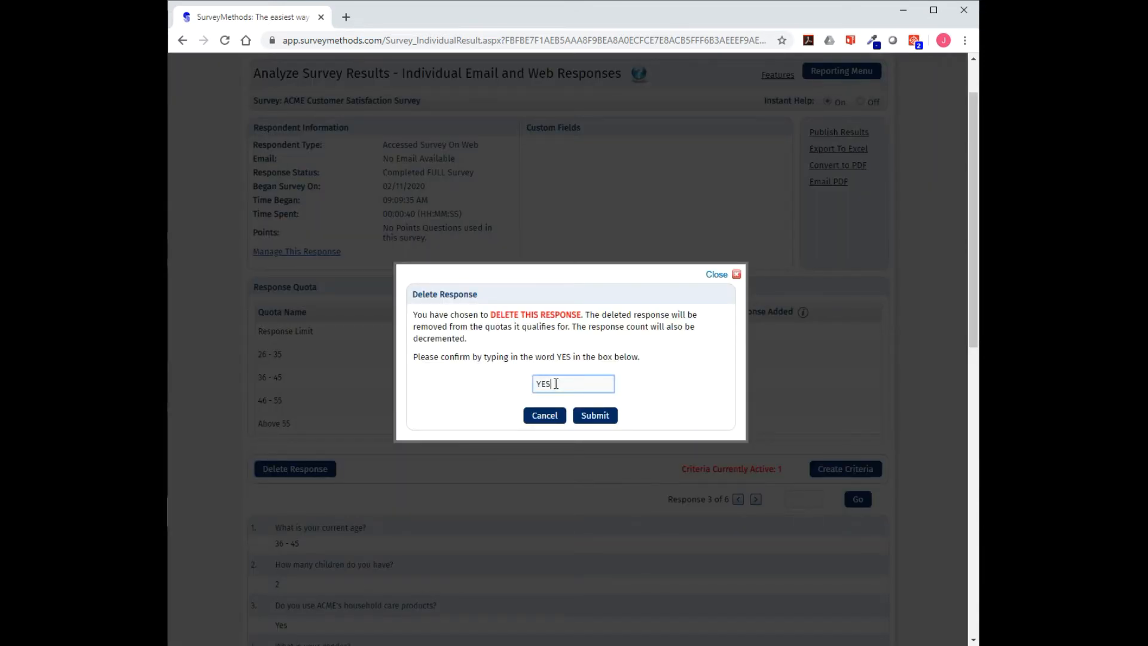
{"action": "left_click", "coordinate": [543, 416]}
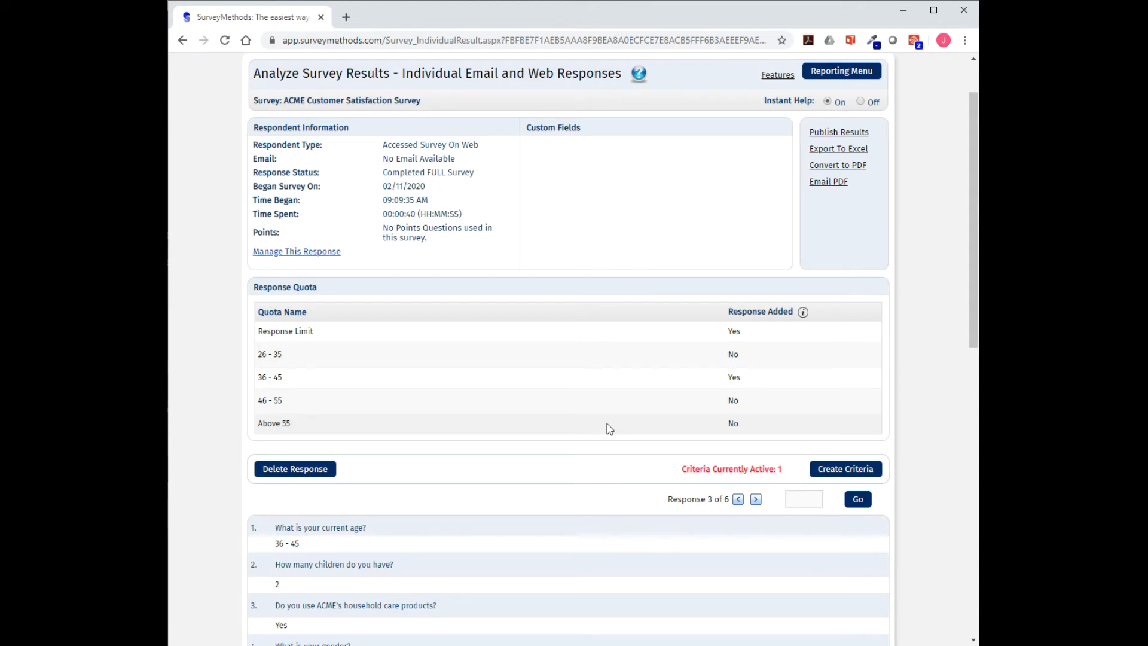
{"action": "scroll", "coordinate": [608, 424], "scroll_direction": "up", "scroll_amount": 1}
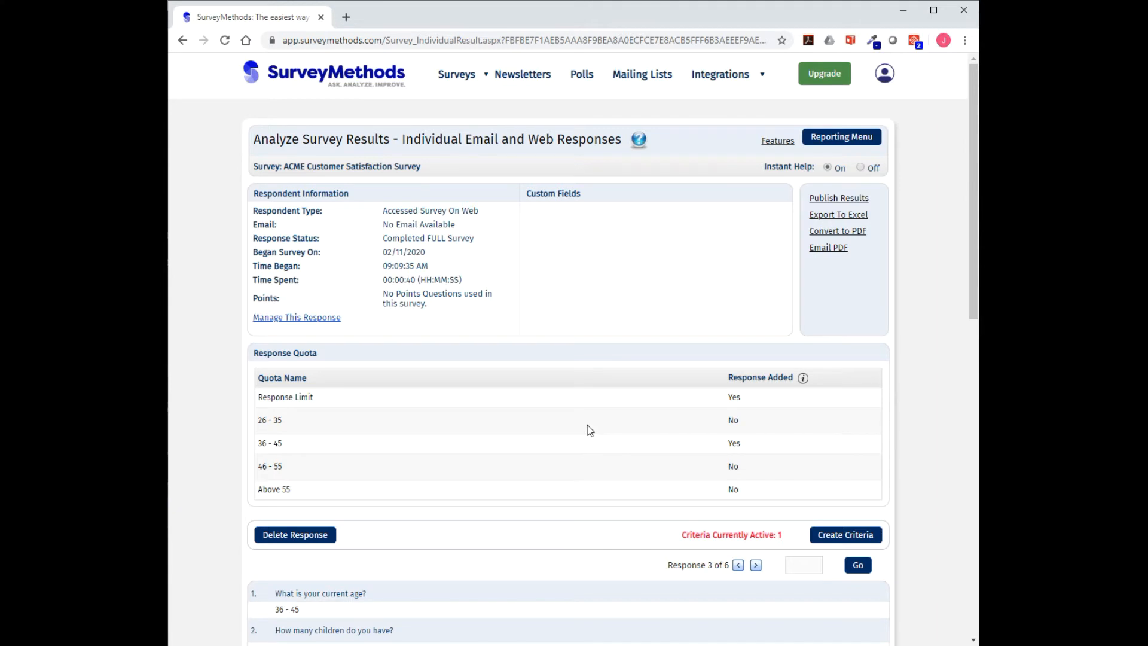
- Convert response 3 to a PDF, open and scroll through it, then close its tab
{"action": "left_click", "coordinate": [857, 234]}
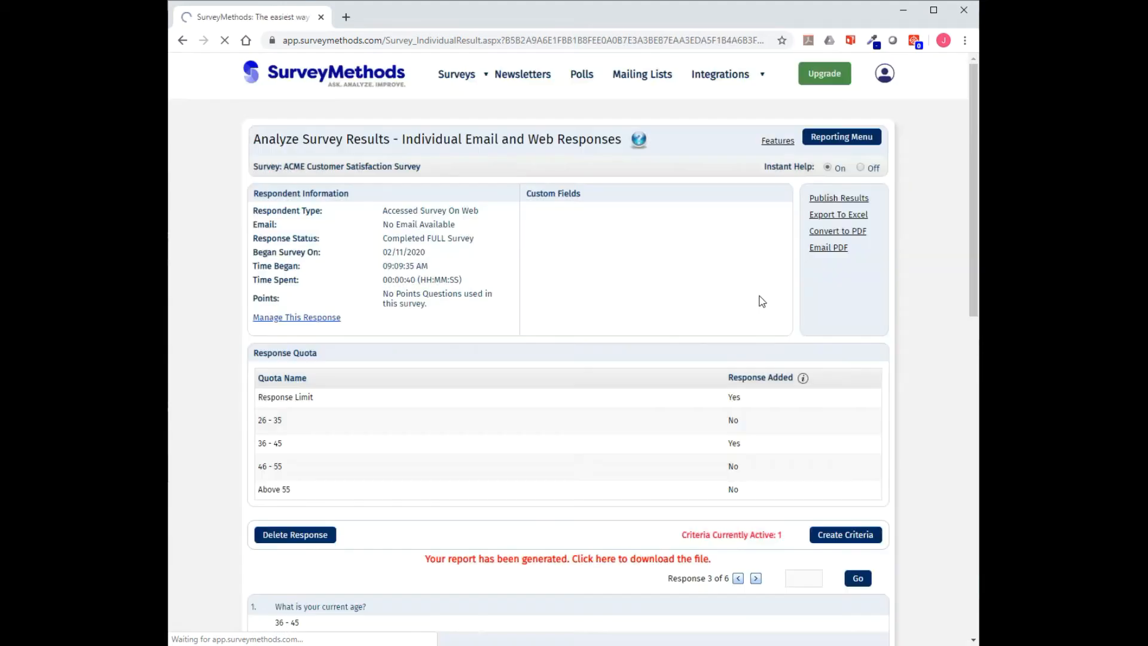
{"action": "left_click", "coordinate": [589, 560]}
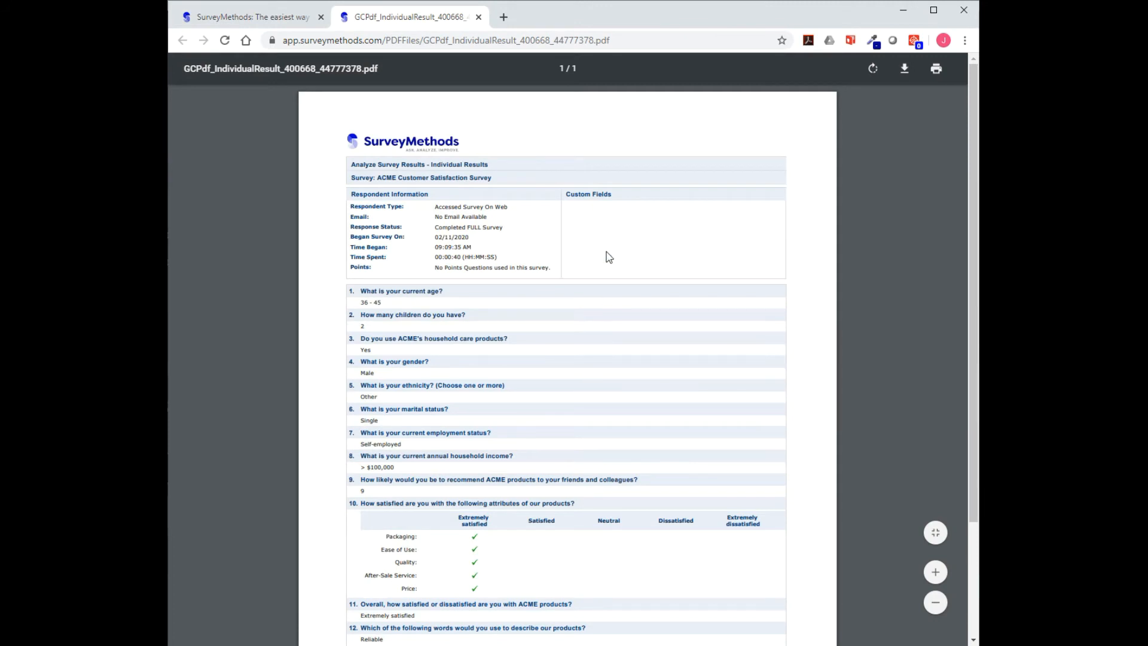
{"action": "scroll", "coordinate": [606, 253], "scroll_direction": "down", "scroll_amount": 2}
{"action": "scroll", "coordinate": [610, 257], "scroll_direction": "down", "scroll_amount": 2}
{"action": "scroll", "coordinate": [609, 256], "scroll_direction": "up", "scroll_amount": 3}
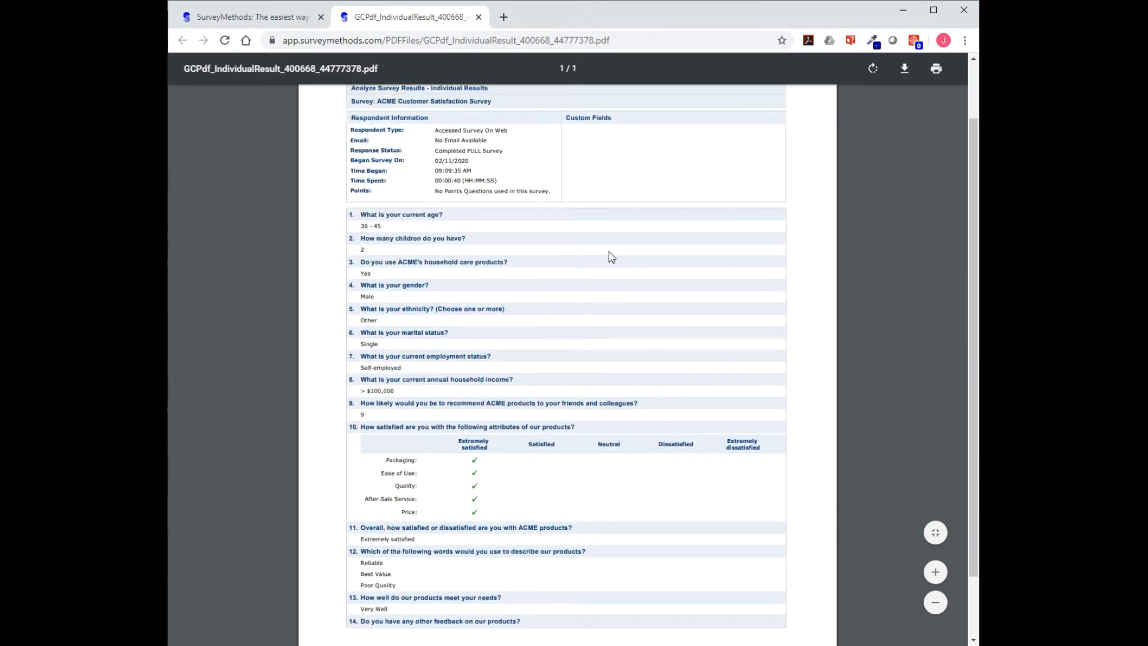
{"action": "left_click", "coordinate": [478, 17]}
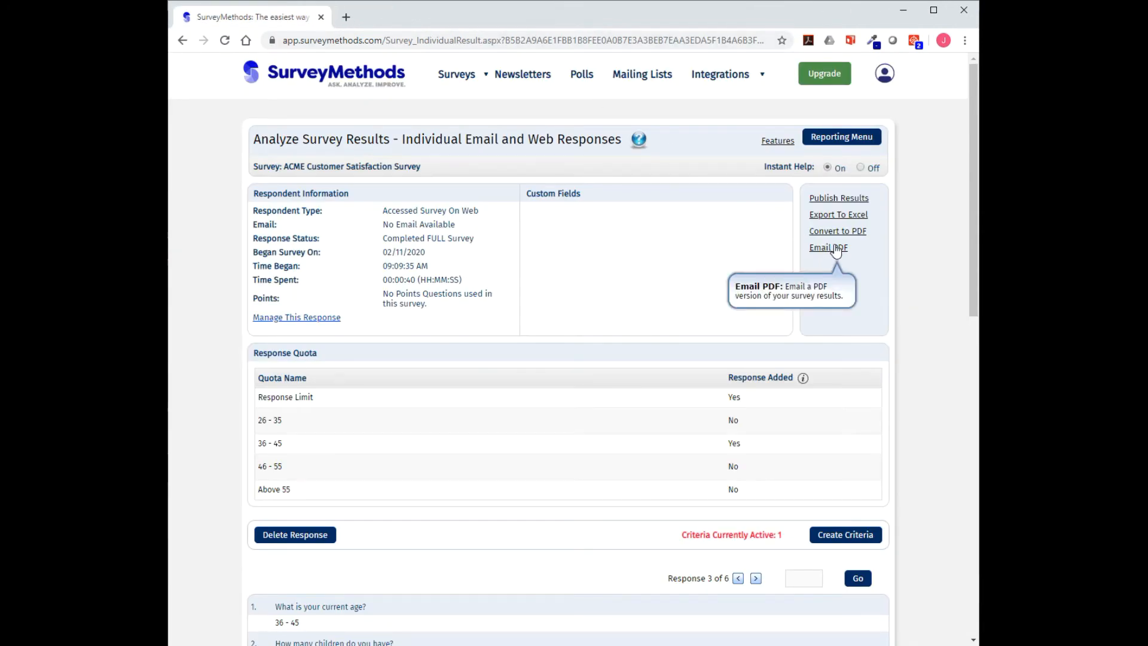
- Start an email of the response PDF from 'SurveyMethods Demo' to the recipient's e-mail address
{"action": "left_click", "coordinate": [835, 247]}
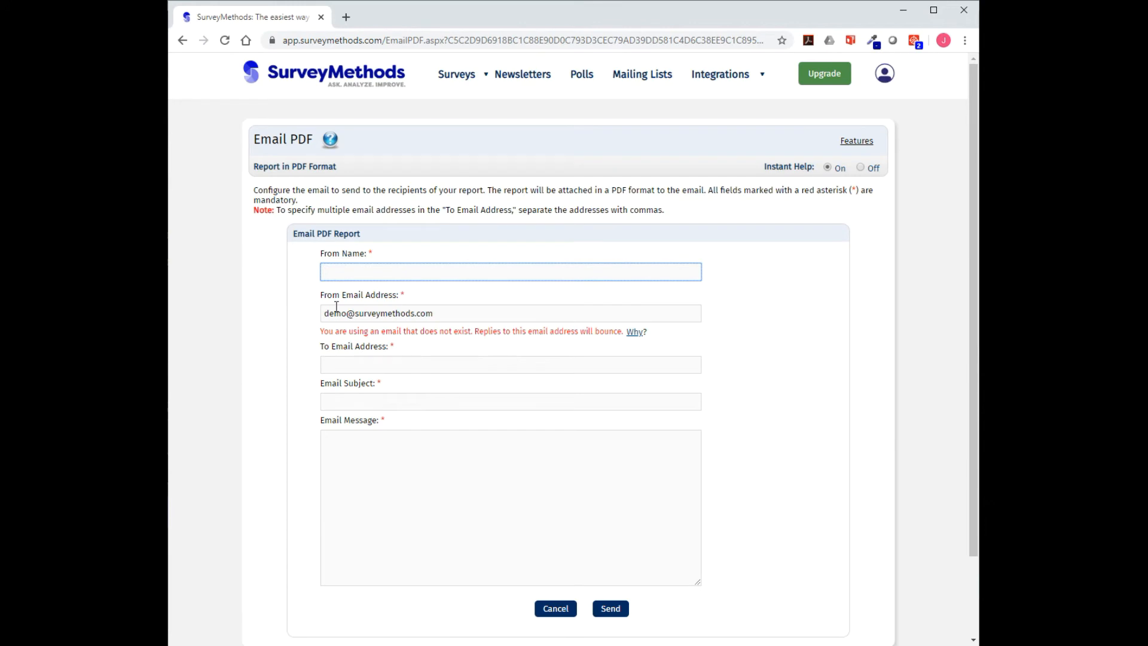
{"action": "type", "text": "surveym"}
{"action": "key", "text": "BackSpace"}
{"action": "key", "text": "BackSpace"}
{"action": "key", "text": "BackSpace"}
{"action": "key", "text": "BackSpace"}
{"action": "key", "text": "BackSpace"}
{"action": "key", "text": "BackSpace"}
{"action": "key", "text": "BackSpace"}
{"action": "type", "text": "SurveyMethods Demo"}
{"action": "key", "text": "Tab"}
{"action": "key", "text": "Tab"}
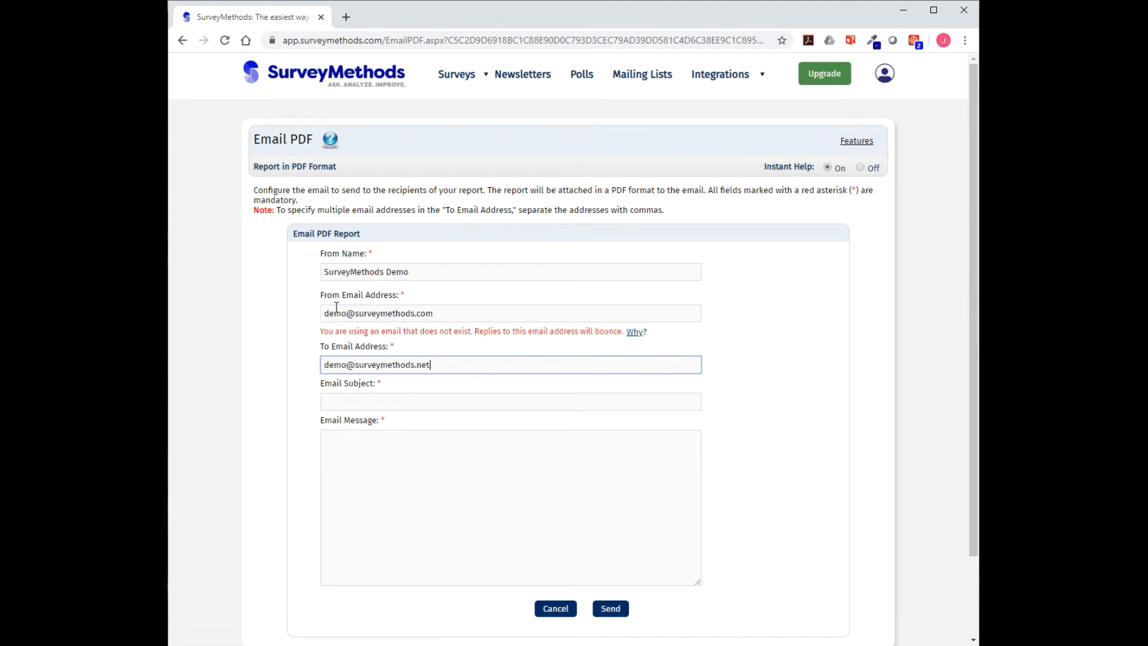
- Add subject 'Survey Results' and a message describing an individual-response PDF, then send it
{"action": "key", "text": "Tab"}
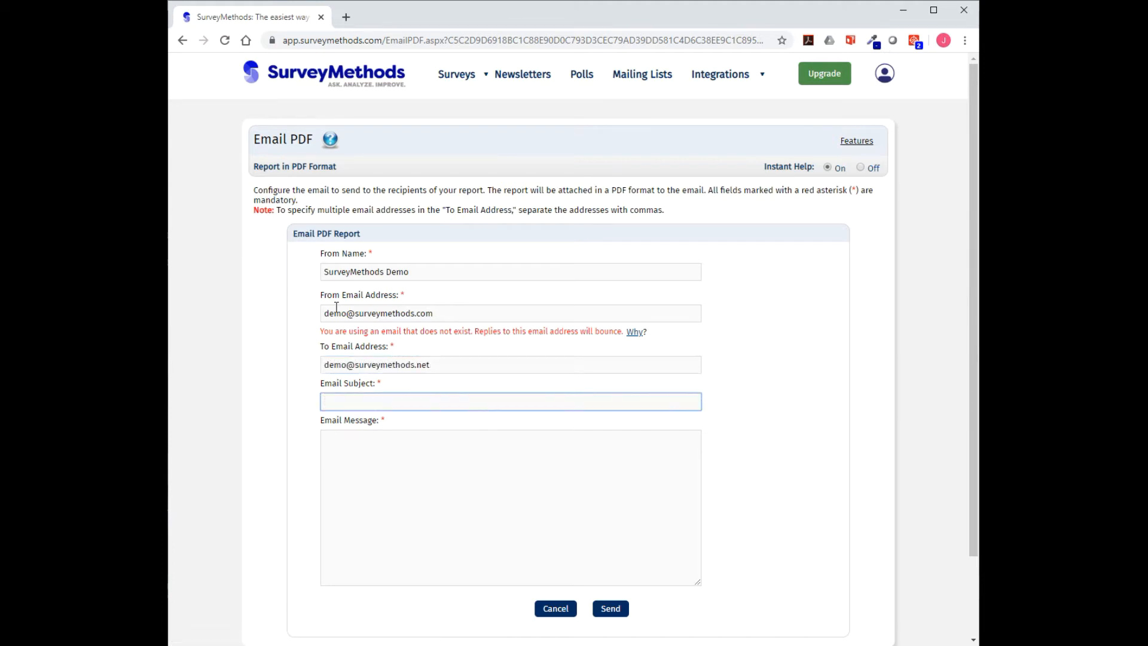
{"action": "type", "text": "Survey Results"}
{"action": "key", "text": "Tab"}
{"action": "type", "text": "Please find attached an email of"}
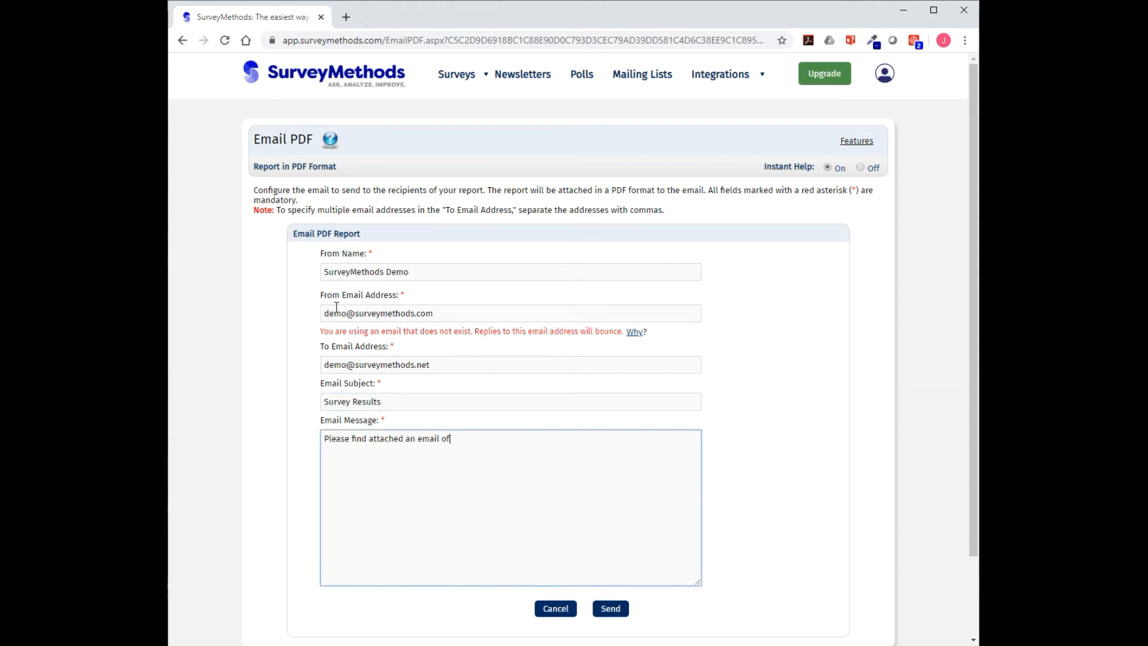
{"action": "key", "text": "BackSpace"}
{"action": "key", "text": "BackSpace"}
{"action": "key", "text": "BackSpace"}
{"action": "key", "text": "BackSpace"}
{"action": "key", "text": "BackSpace"}
{"action": "key", "text": "BackSpace"}
{"action": "key", "text": "BackSpace"}
{"action": "key", "text": "BackSpace"}
{"action": "key", "text": "BackSpace"}
{"action": "key", "text": "BackSpace"}
{"action": "type", "text": "PDF of the surve"}
{"action": "key", "text": "BackSpace"}
{"action": "key", "text": "BackSpace"}
{"action": "key", "text": "BackSpace"}
{"action": "key", "text": "BackSpace"}
{"action": "key", "text": "BackSpace"}
{"action": "key", "text": "BackSpace"}
{"action": "key", "text": "BackSpace"}
{"action": "key", "text": "BackSpace"}
{"action": "key", "text": "BackSpace"}
{"action": "type", "text": "an individual response."}
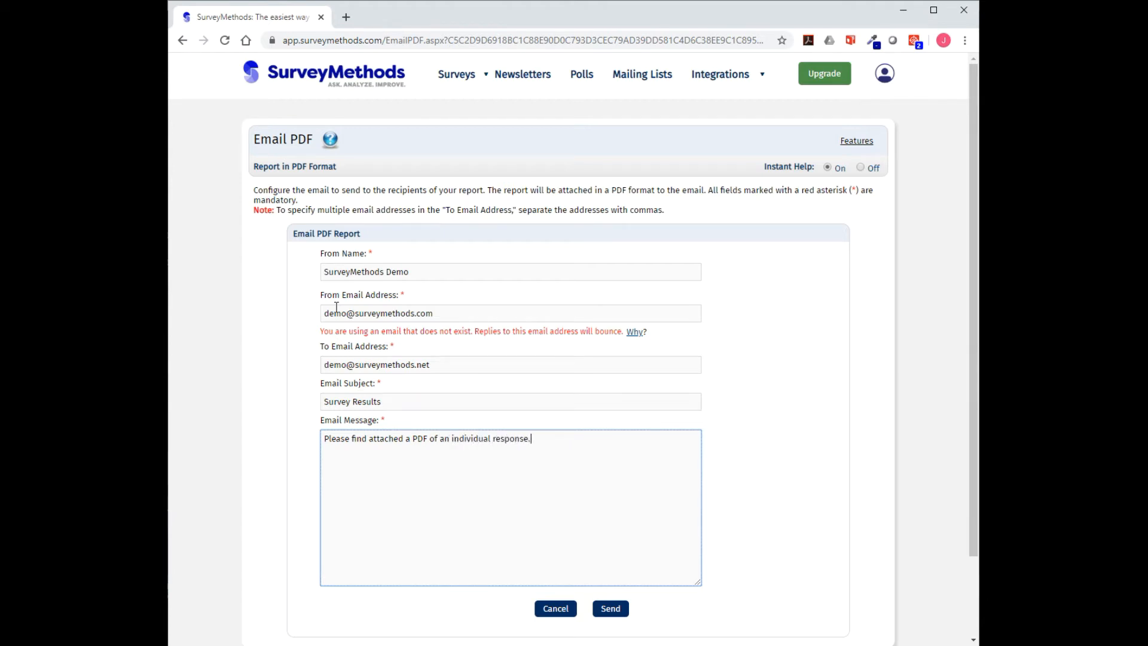
{"action": "left_click", "coordinate": [609, 608]}
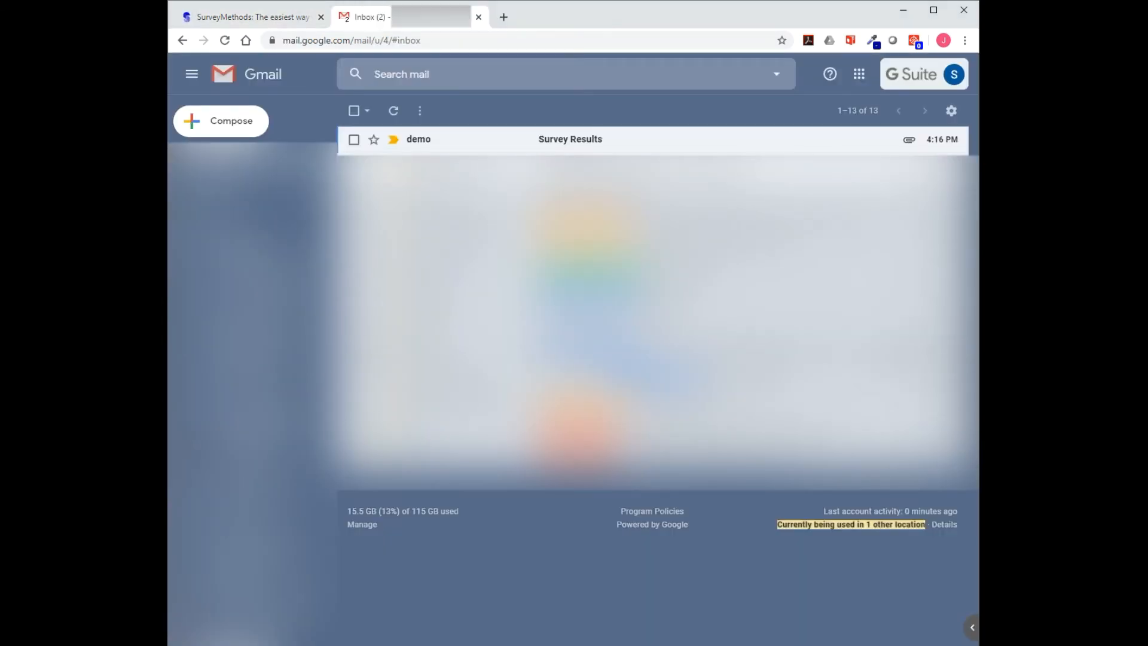
- Open the Survey Results email, preview its attached response PDF, and close the Gmail tab
{"action": "left_click", "coordinate": [572, 142]}
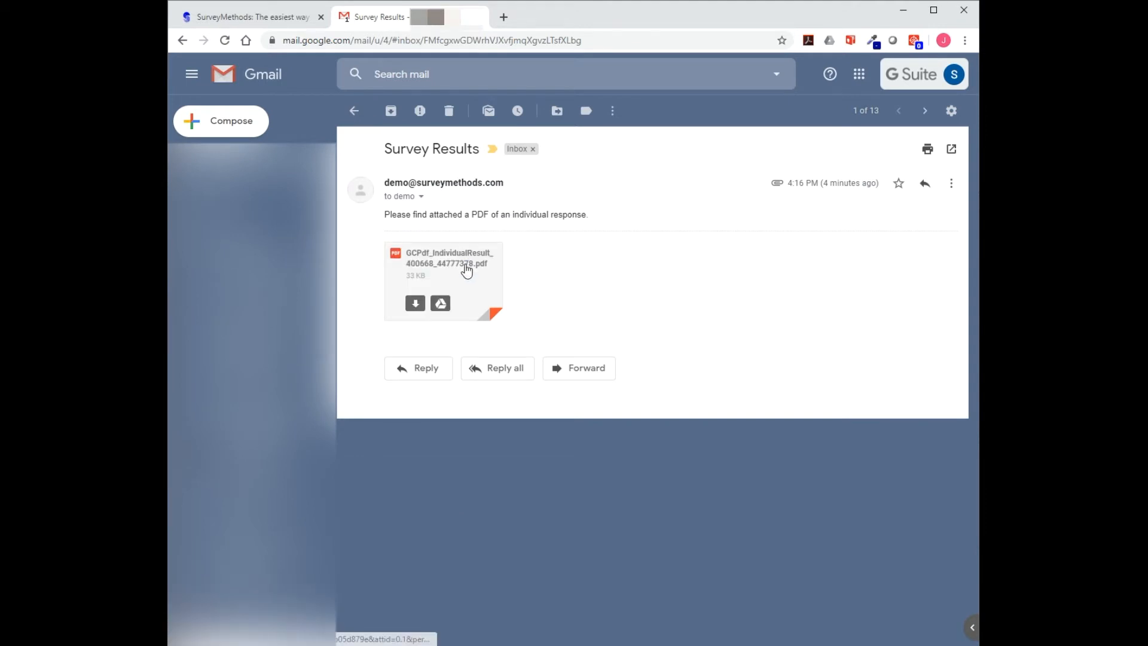
{"action": "left_click", "coordinate": [467, 271]}
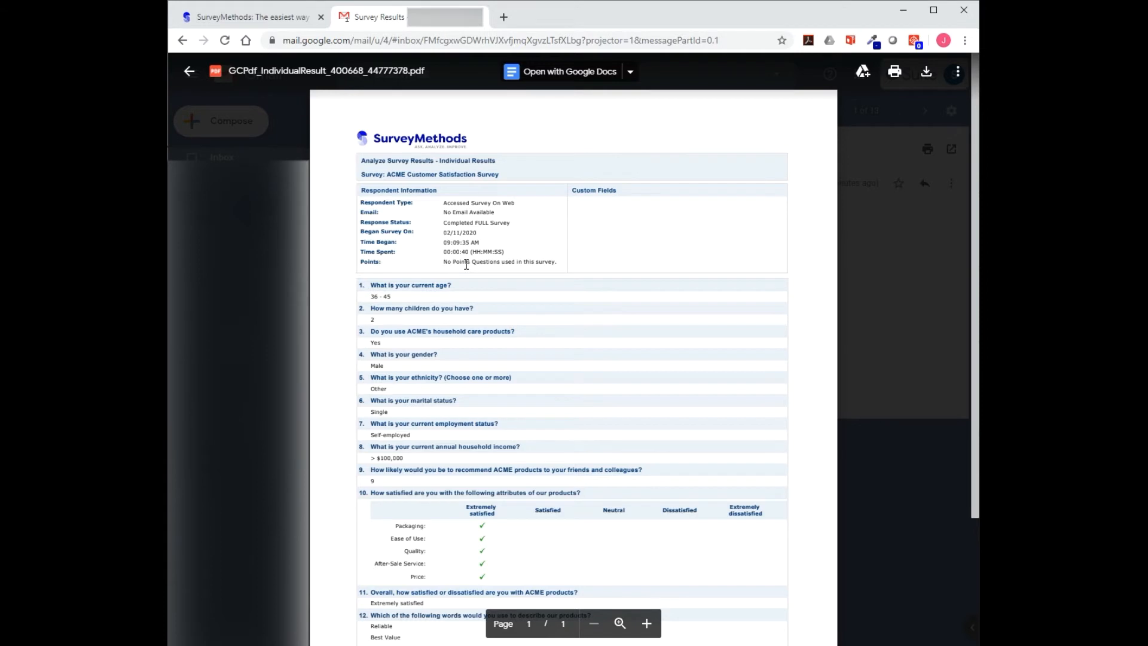
{"action": "key", "text": "ctrl+w"}
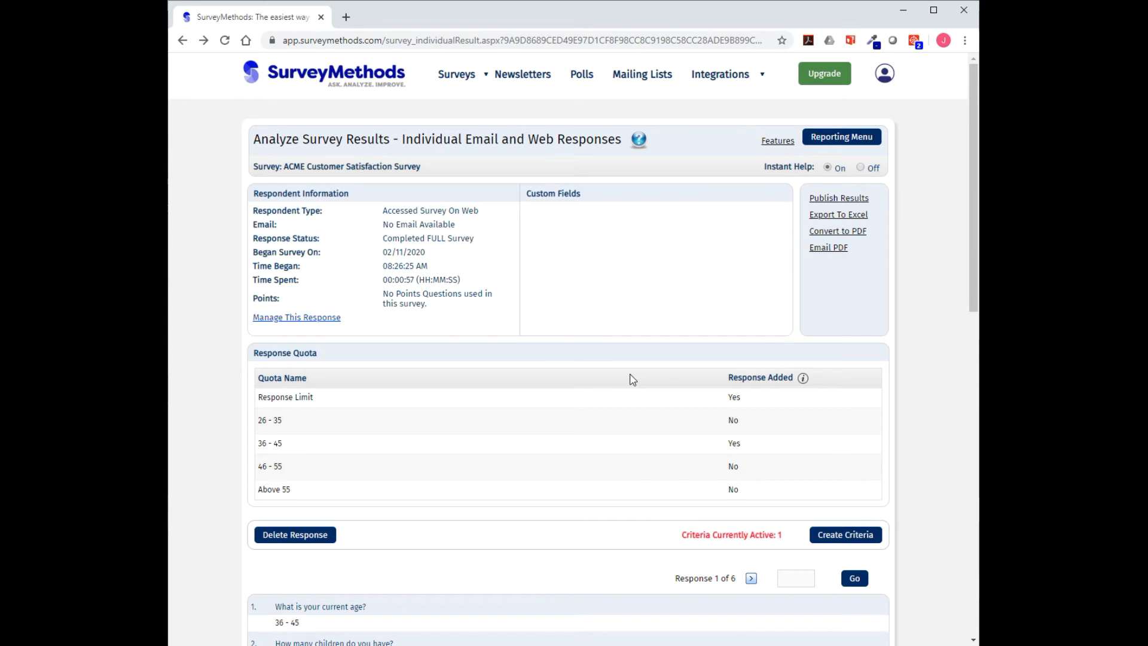
- Choose to publish summarized and individual response details, keeping SSL on for reports
{"action": "left_click", "coordinate": [827, 200]}
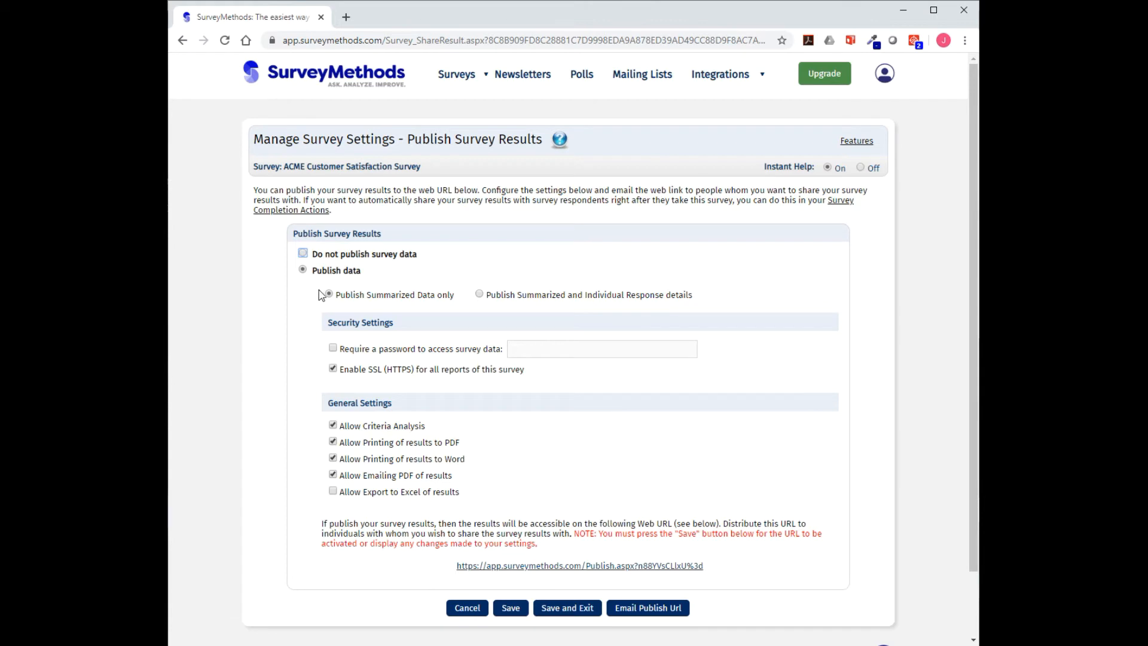
{"action": "left_click", "coordinate": [480, 295]}
{"action": "scroll", "coordinate": [499, 236], "scroll_direction": "down", "scroll_amount": 1}
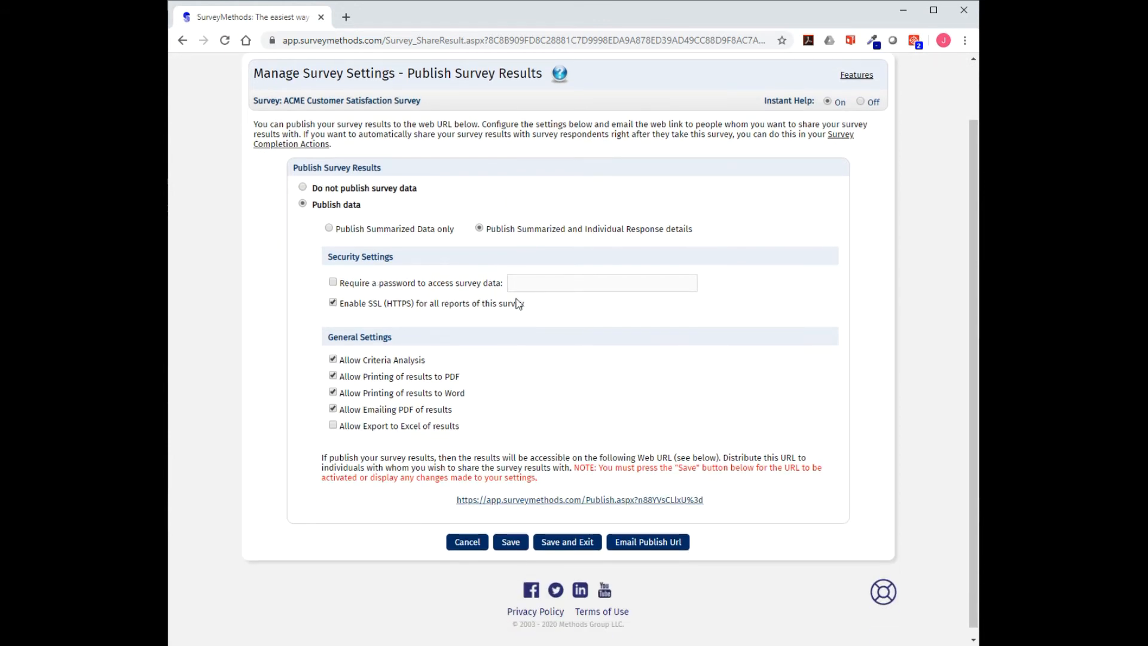
{"action": "left_click", "coordinate": [528, 288]}
{"action": "left_click", "coordinate": [333, 303]}
{"action": "left_click", "coordinate": [332, 369]}
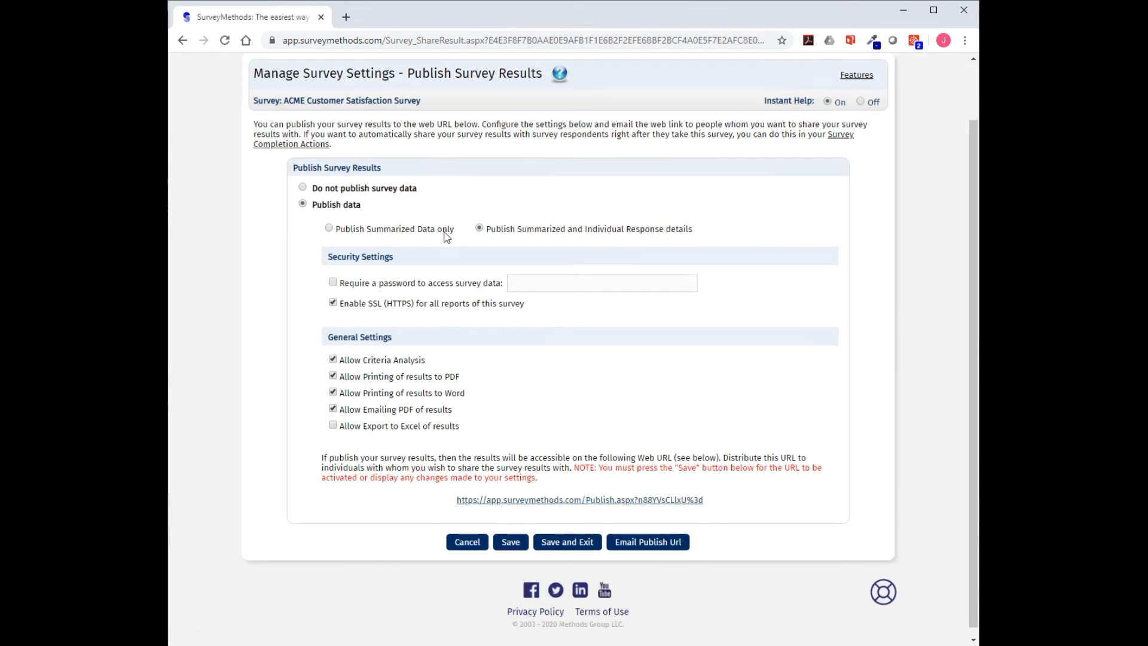
{"action": "scroll", "coordinate": [447, 237], "scroll_direction": "down", "scroll_amount": 1}
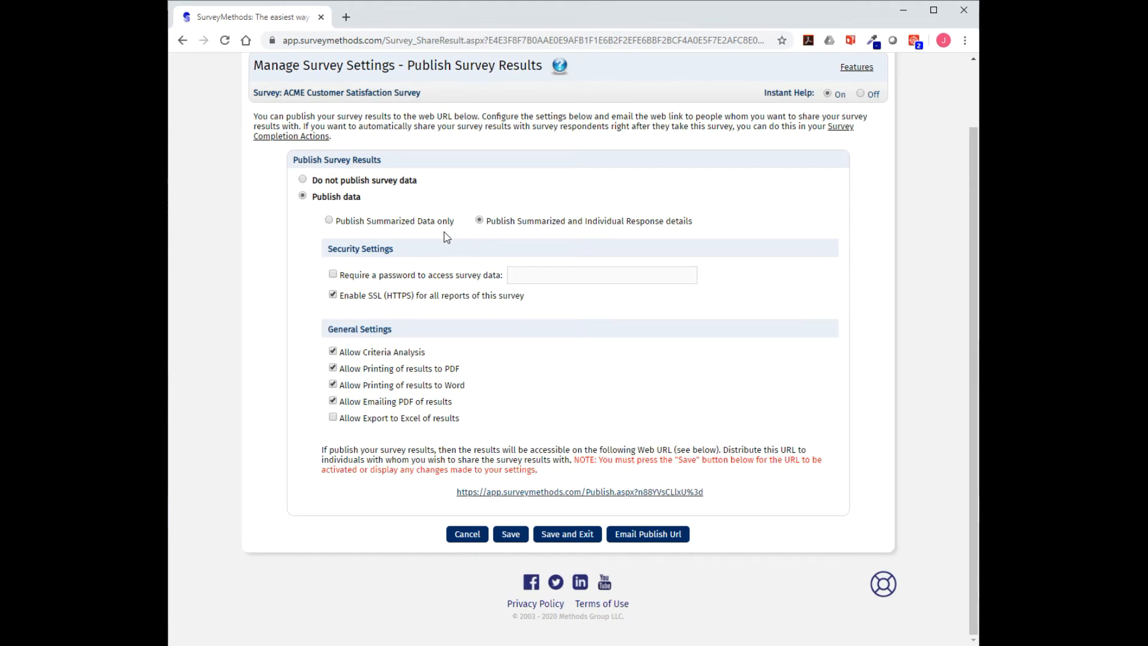
- Allow criteria analysis, Word printing and PDF emailing, disallow Excel export, and save the settings
{"action": "left_click", "coordinate": [333, 354]}
{"action": "left_click", "coordinate": [333, 385]}
{"action": "left_click", "coordinate": [333, 385]}
{"action": "left_click", "coordinate": [334, 401]}
{"action": "left_click", "coordinate": [332, 418]}
{"action": "left_click", "coordinate": [511, 533]}
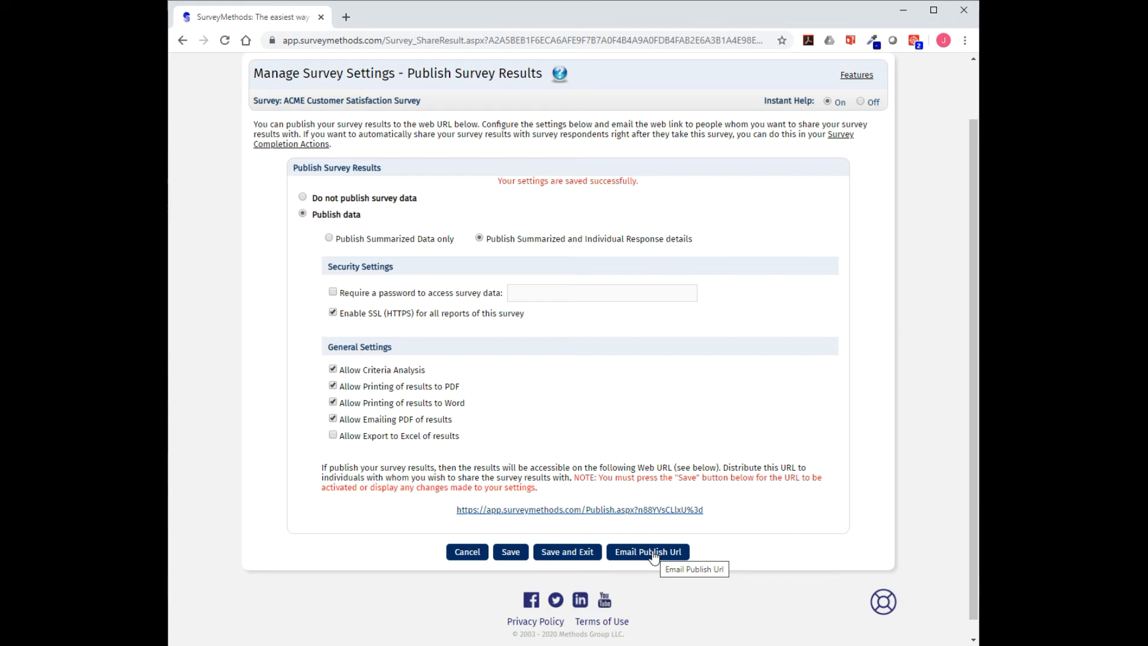
{"action": "left_click", "coordinate": [575, 552]}
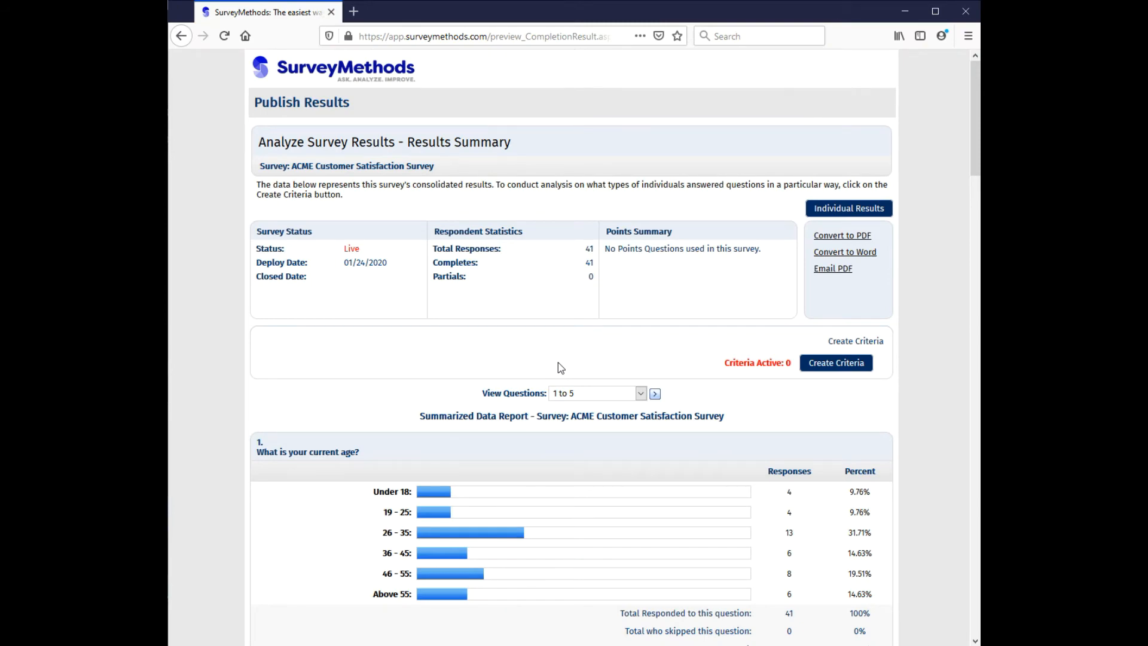
- Scroll through the published Results Summary charts
{"action": "scroll", "coordinate": [562, 365], "scroll_direction": "down", "scroll_amount": 5}
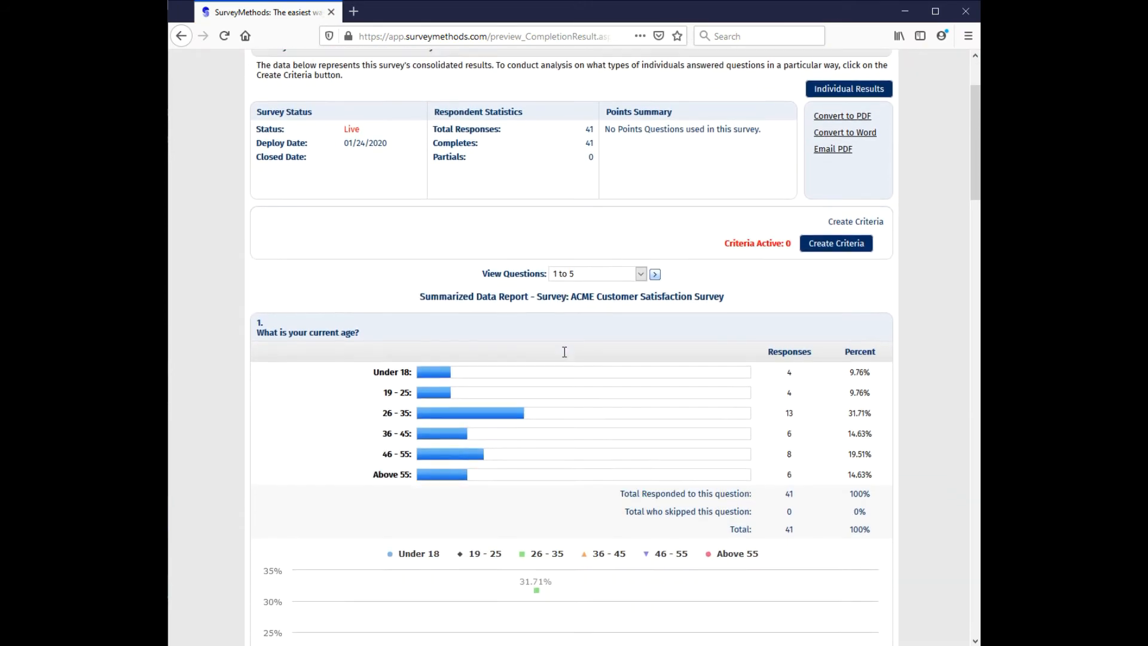
{"action": "scroll", "coordinate": [562, 349], "scroll_direction": "down", "scroll_amount": 4}
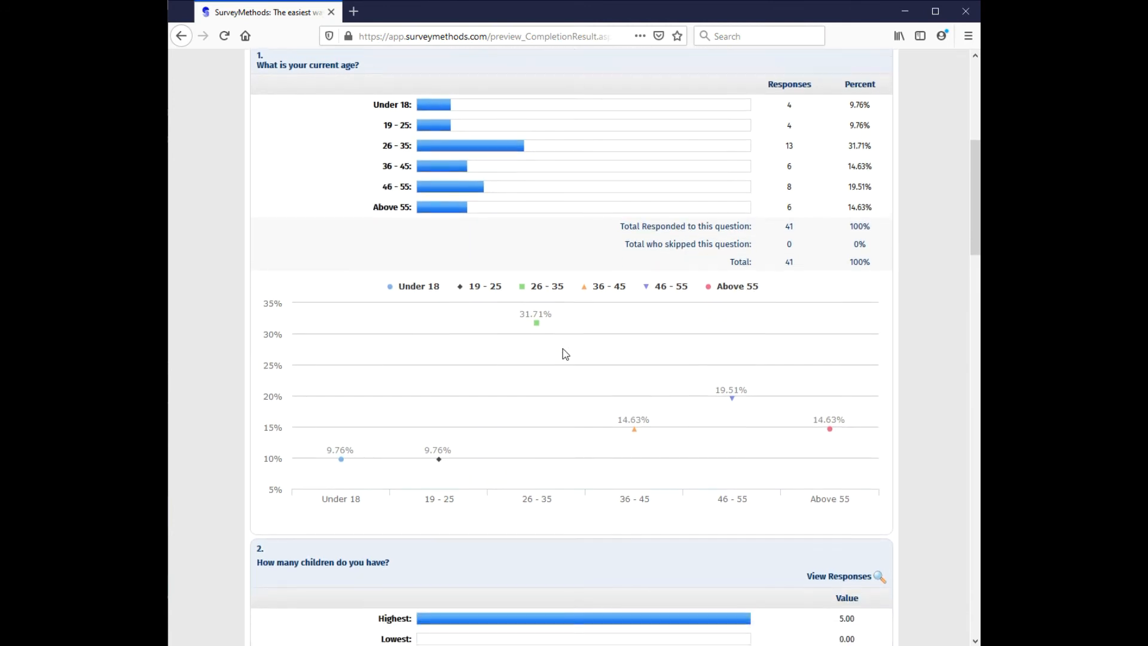
{"action": "scroll", "coordinate": [562, 349], "scroll_direction": "down", "scroll_amount": 3}
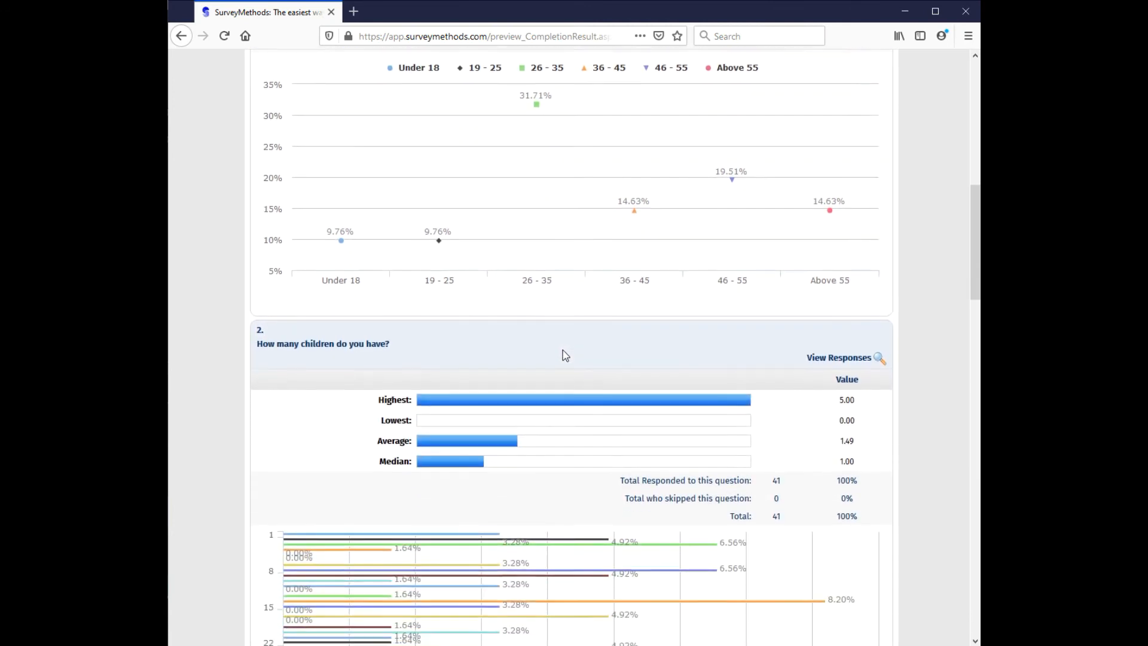
{"action": "scroll", "coordinate": [566, 346], "scroll_direction": "up", "scroll_amount": 10}
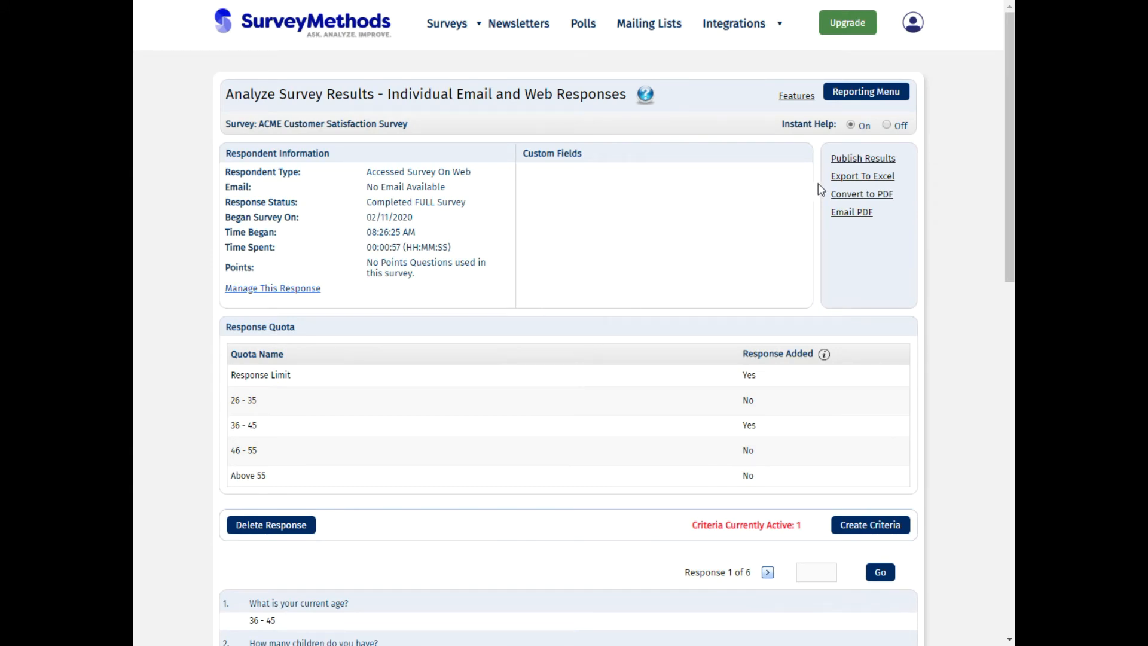
- Export the six filtered responses as numerical data to Excel, then download and open the .xls
{"action": "left_click", "coordinate": [841, 177]}
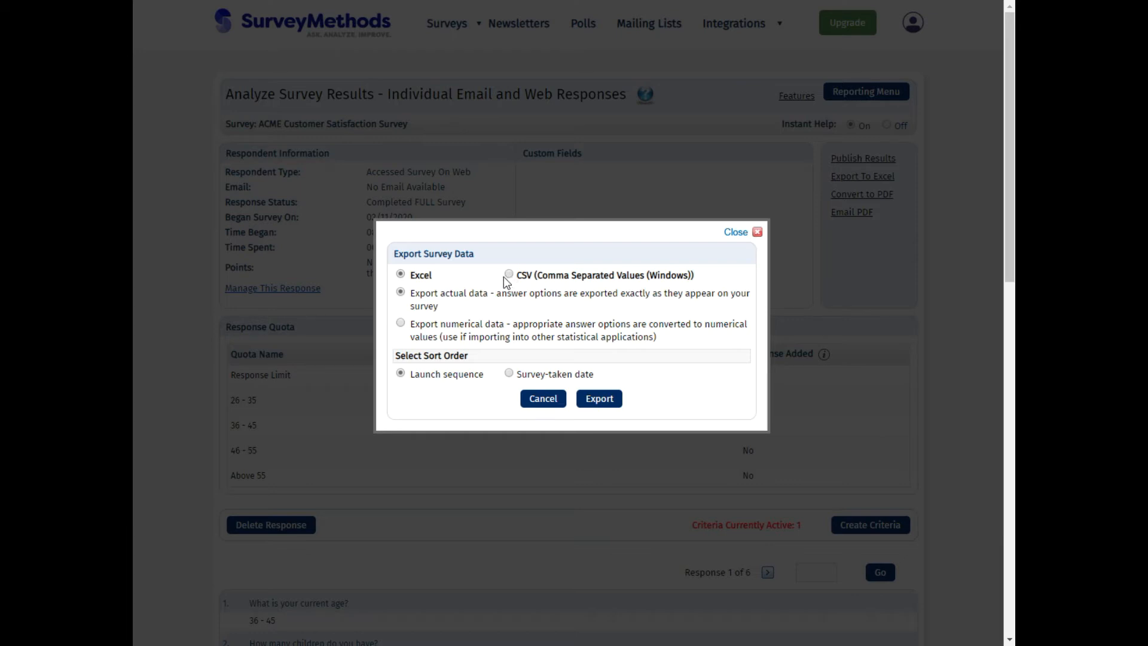
{"action": "left_click", "coordinate": [401, 325]}
{"action": "left_click", "coordinate": [400, 323]}
{"action": "left_click", "coordinate": [598, 399]}
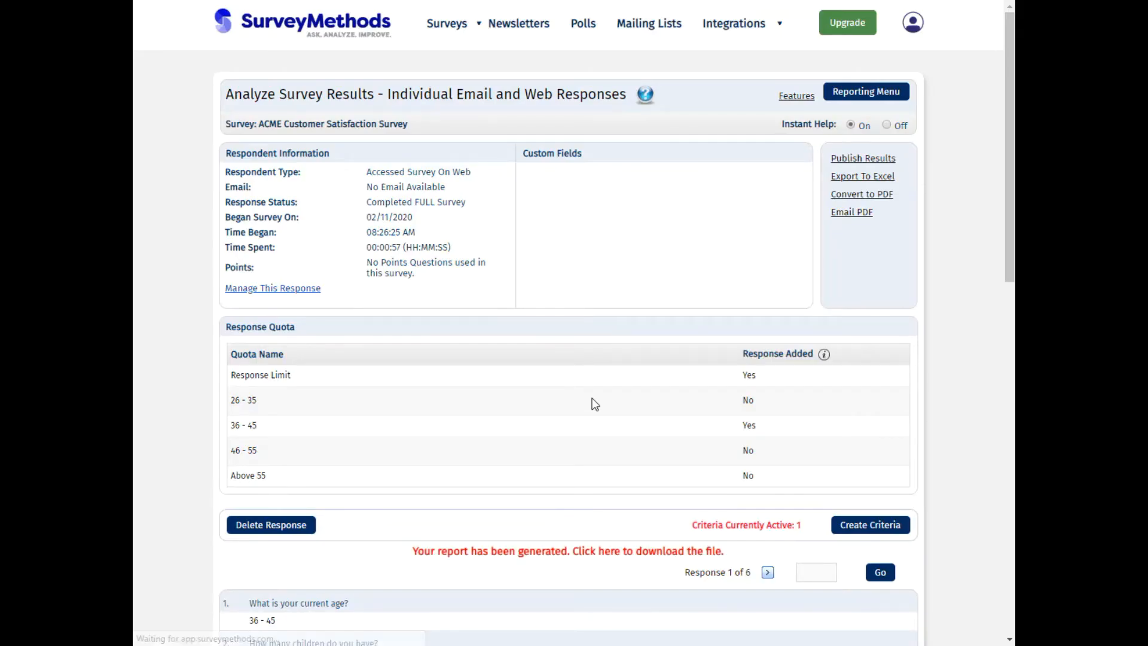
{"action": "left_click", "coordinate": [575, 556]}
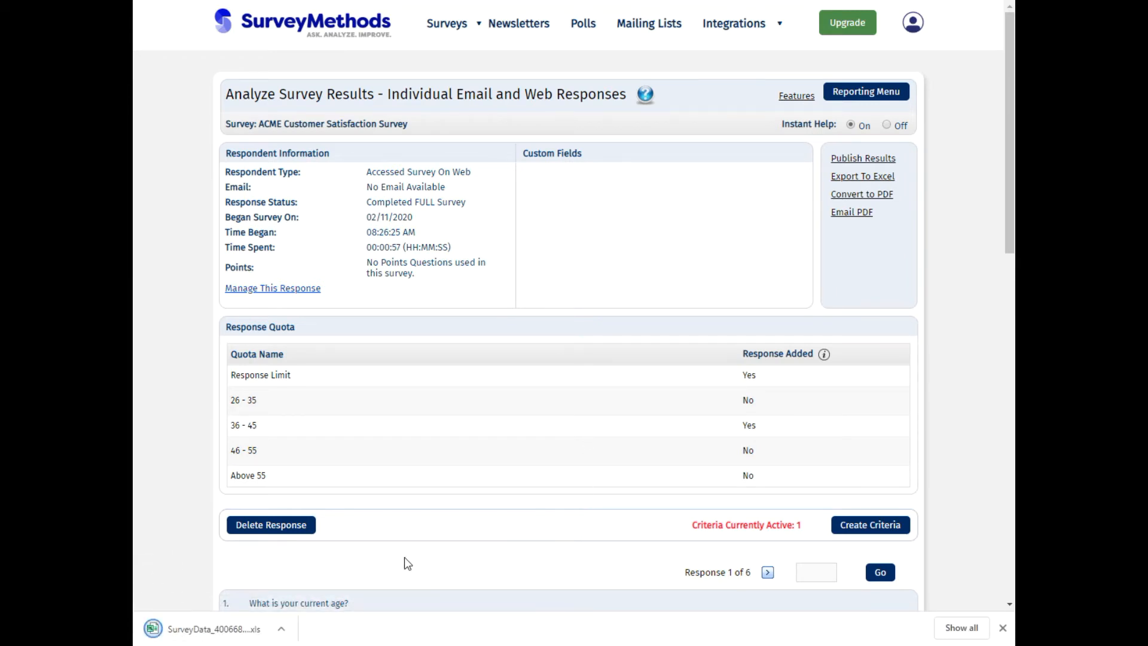
{"action": "left_click", "coordinate": [232, 634]}
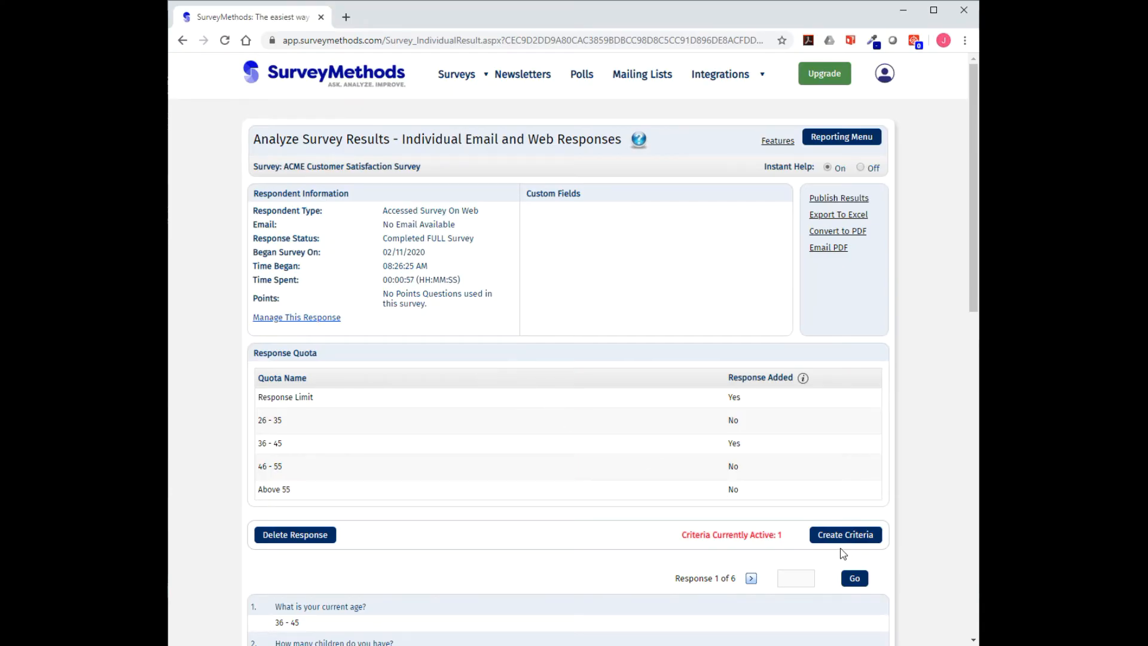
- Delete the current-age criterion and save the criteria
{"action": "left_click", "coordinate": [838, 531]}
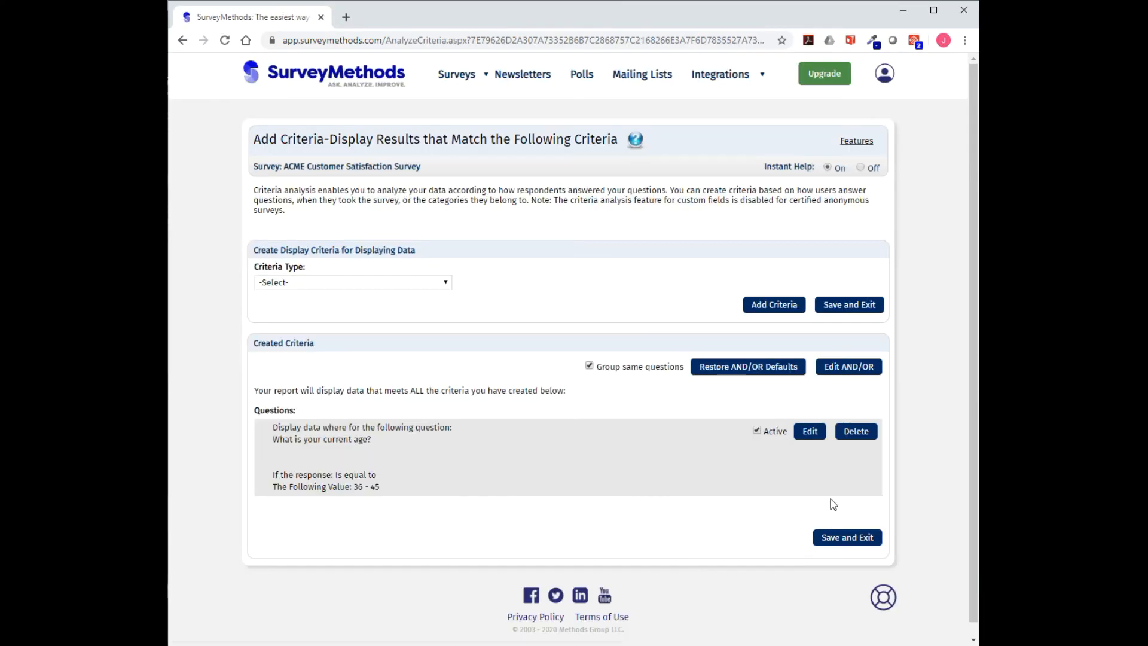
{"action": "left_click", "coordinate": [856, 431]}
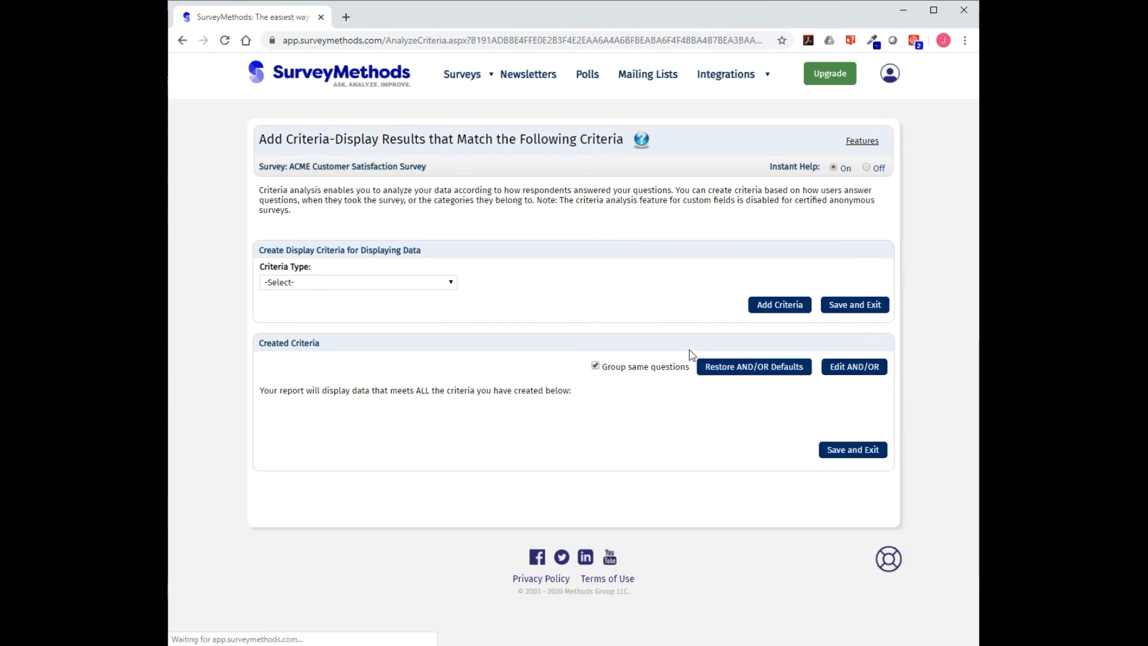
{"action": "left_click", "coordinate": [837, 452]}
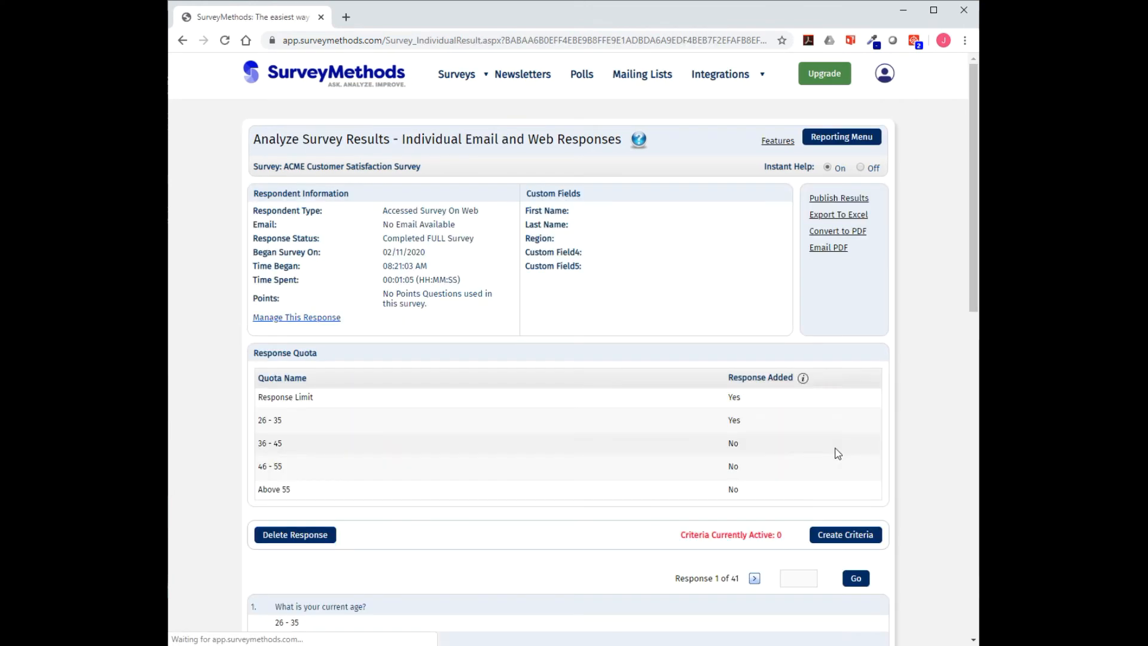
- Export all 41 responses to Excel, then download and open the spreadsheet
{"action": "left_click", "coordinate": [835, 215]}
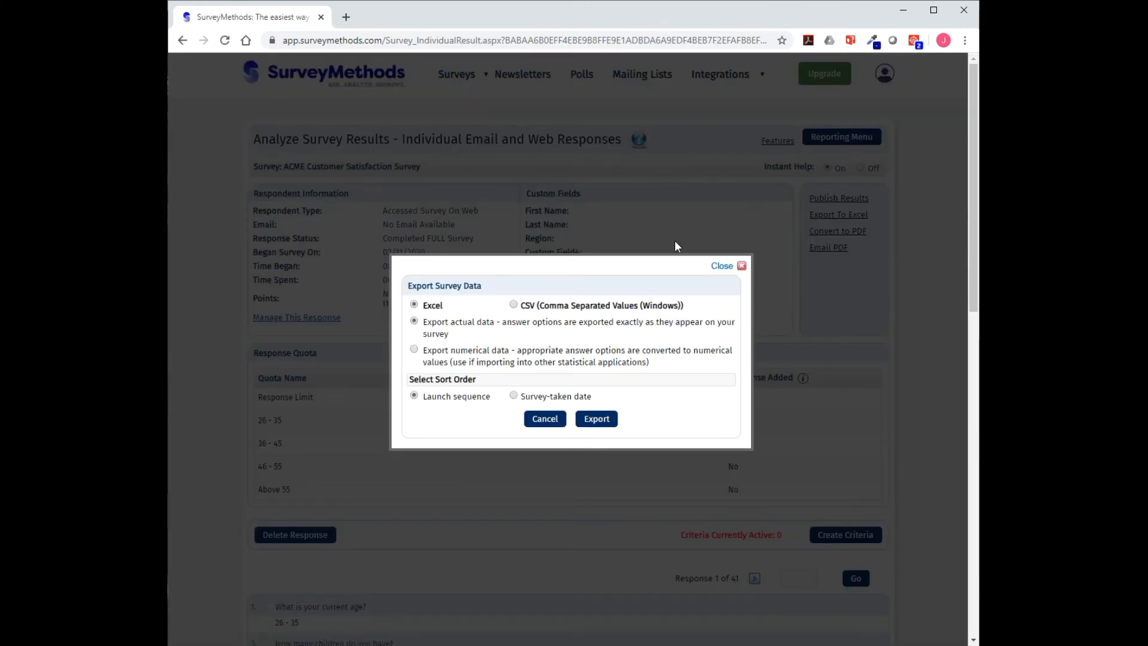
{"action": "left_click", "coordinate": [602, 425]}
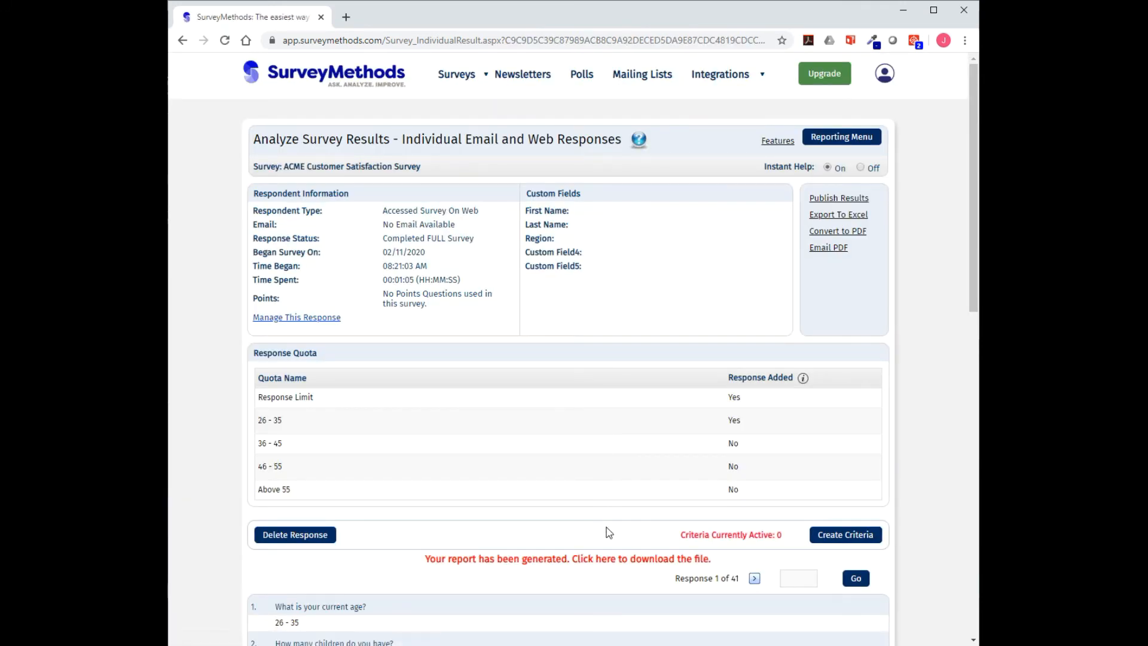
{"action": "left_click", "coordinate": [608, 559]}
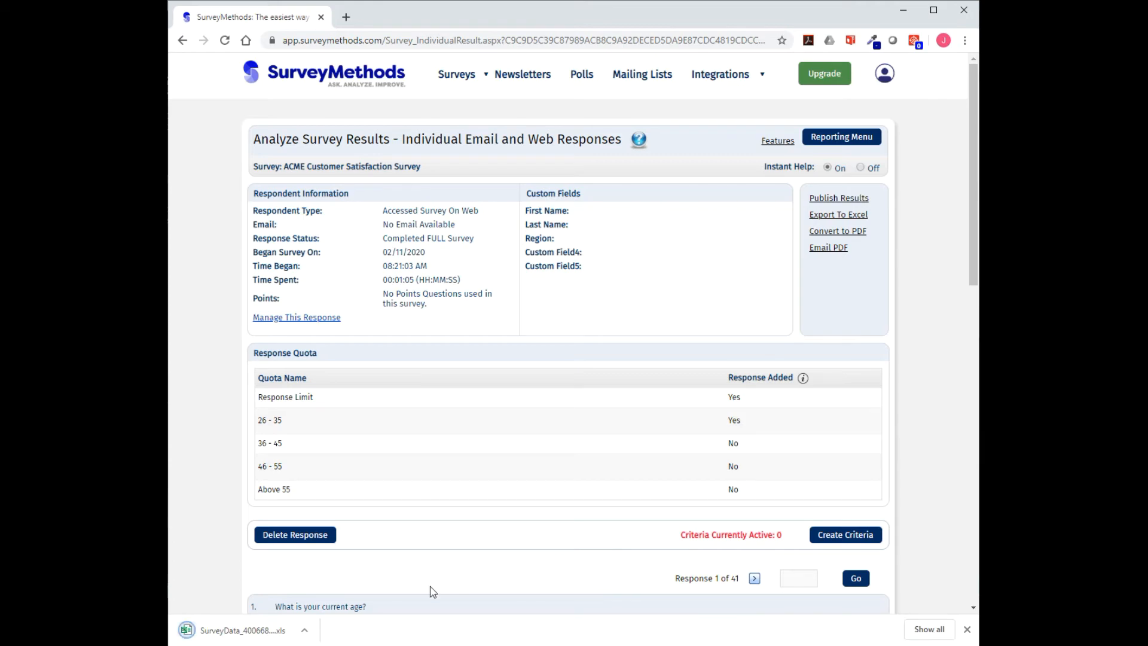
{"action": "left_click", "coordinate": [239, 630]}
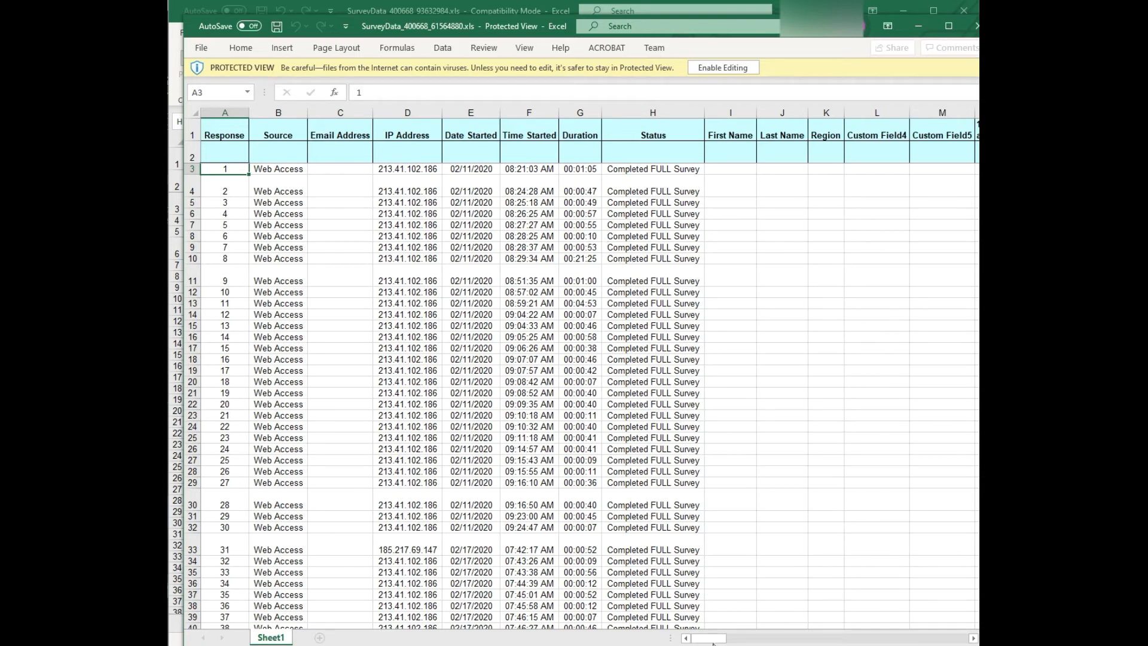
{"action": "left_click_drag", "start_coordinate": [714, 641], "coordinate": [810, 630]}
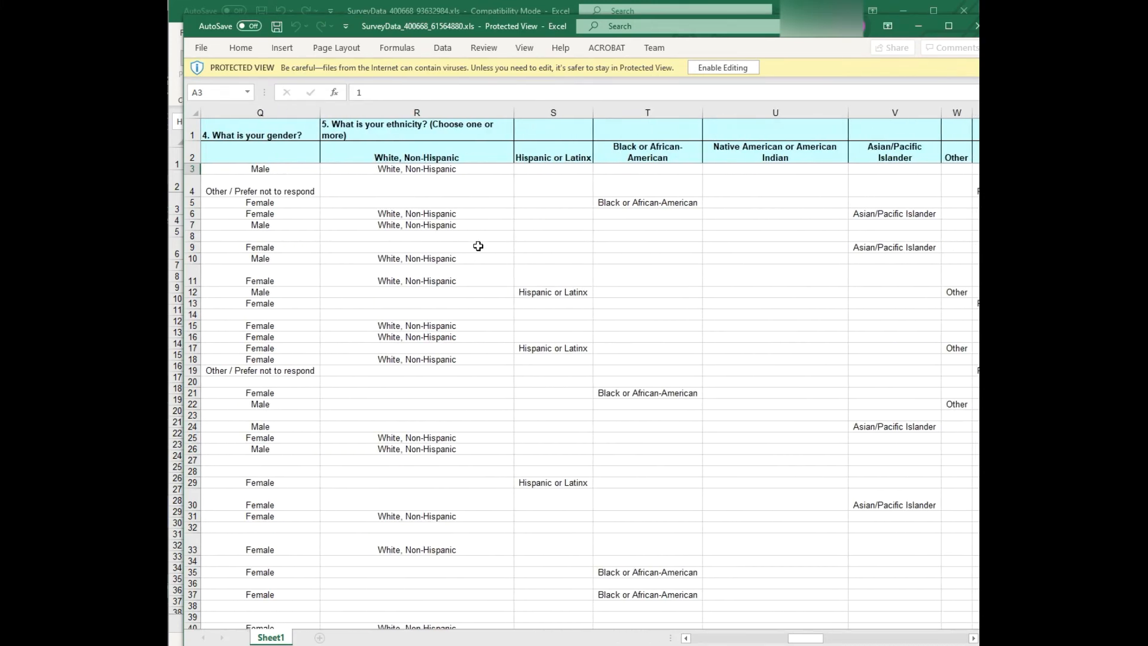
{"action": "left_click_drag", "start_coordinate": [421, 155], "coordinate": [951, 157]}
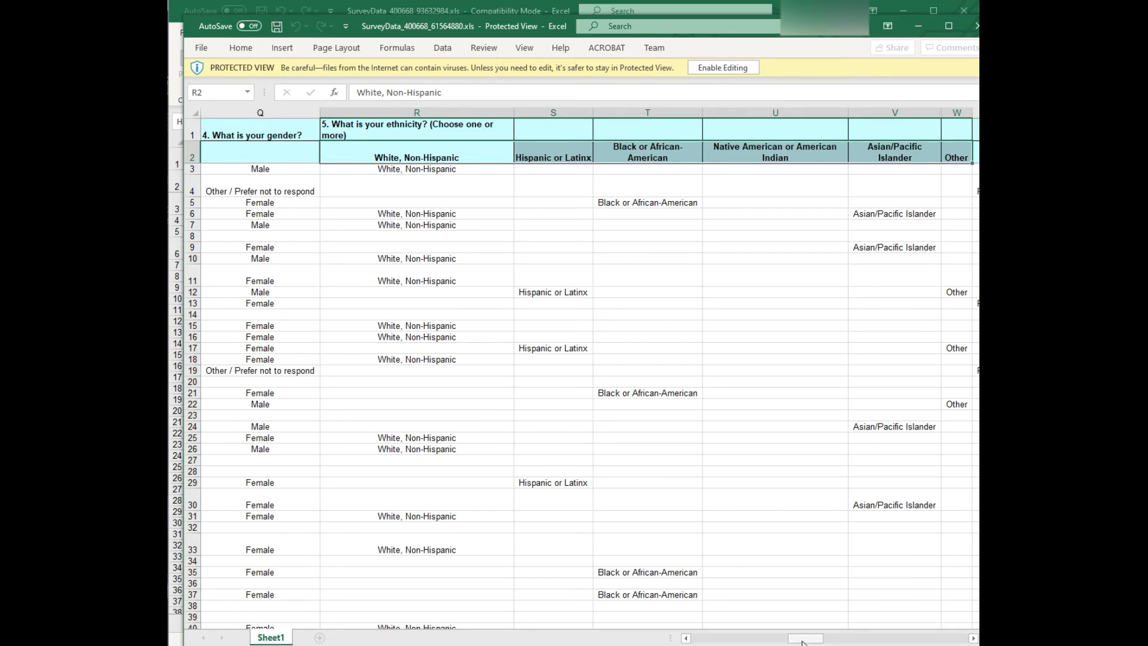
{"action": "scroll", "coordinate": [641, 595], "scroll_direction": "left", "scroll_amount": 8}
{"action": "left_click", "coordinate": [404, 269]}
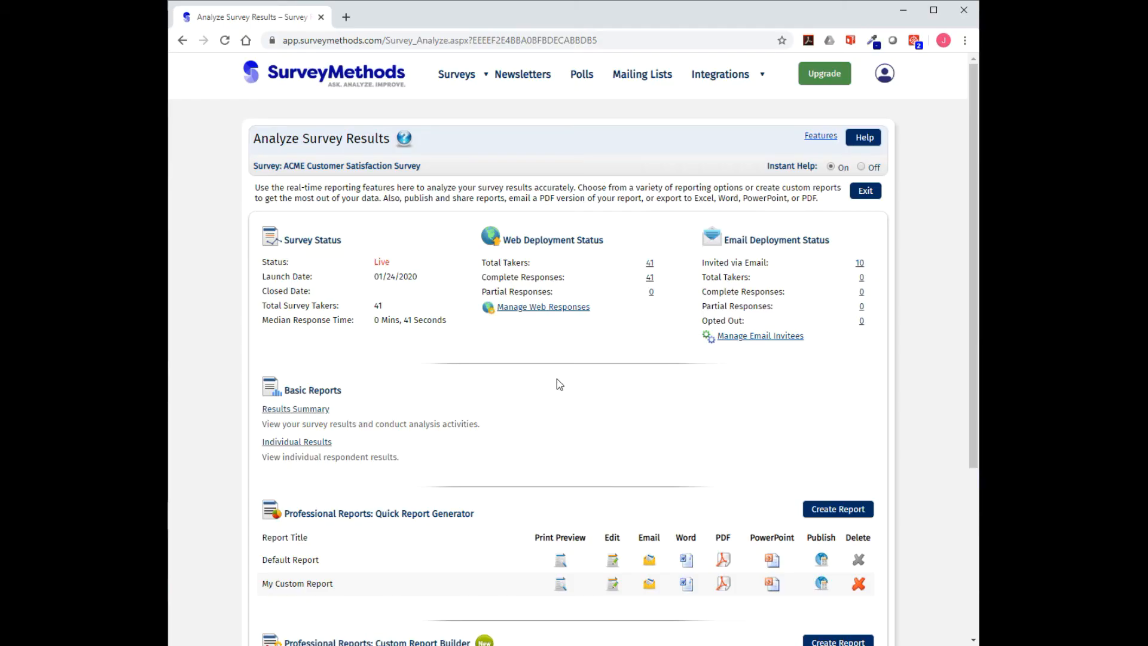
- Generate a PDF of the results summary without comments and open it
{"action": "mouse_move", "coordinate": [311, 413]}
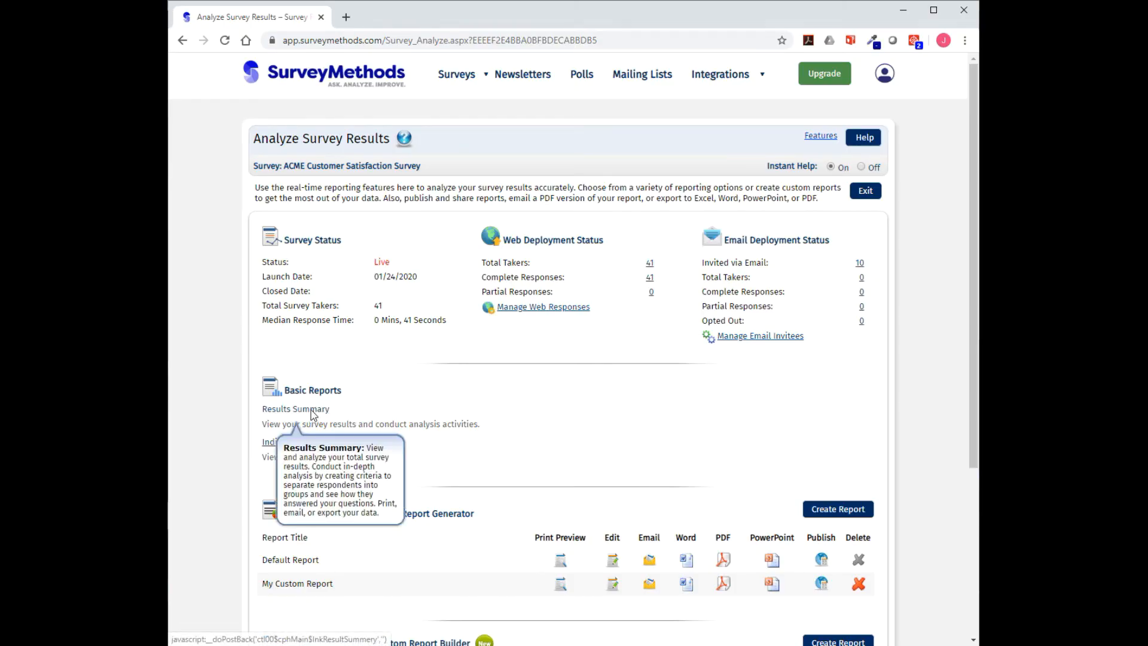
{"action": "left_click", "coordinate": [311, 410]}
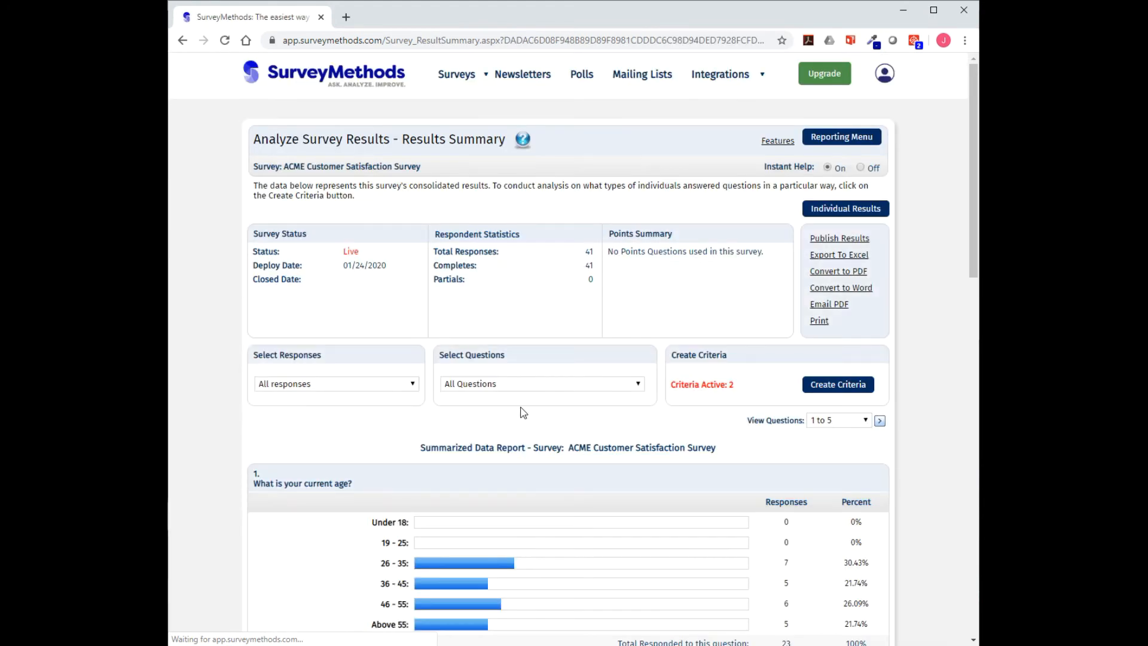
{"action": "mouse_move", "coordinate": [832, 259]}
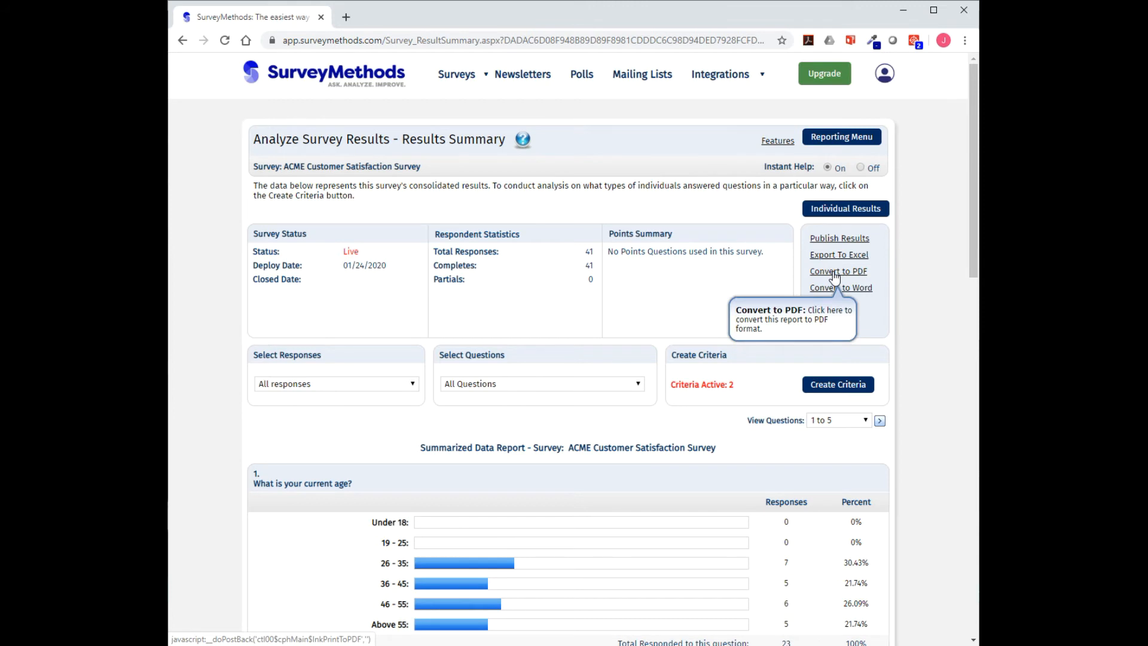
{"action": "left_click", "coordinate": [834, 272]}
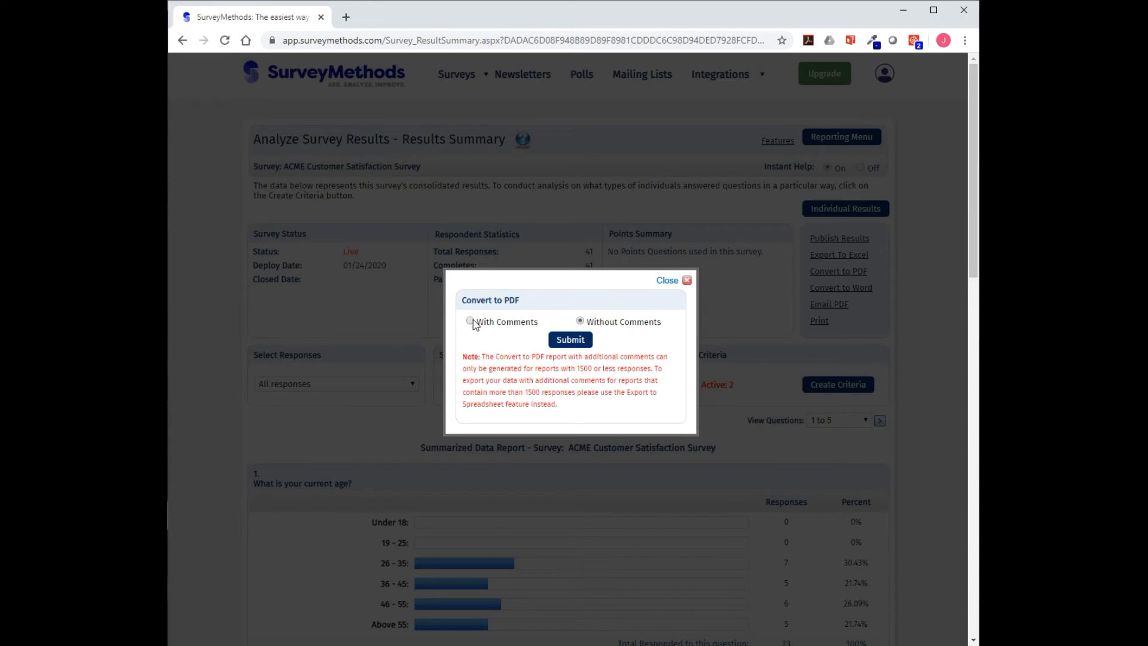
{"action": "left_click", "coordinate": [572, 341]}
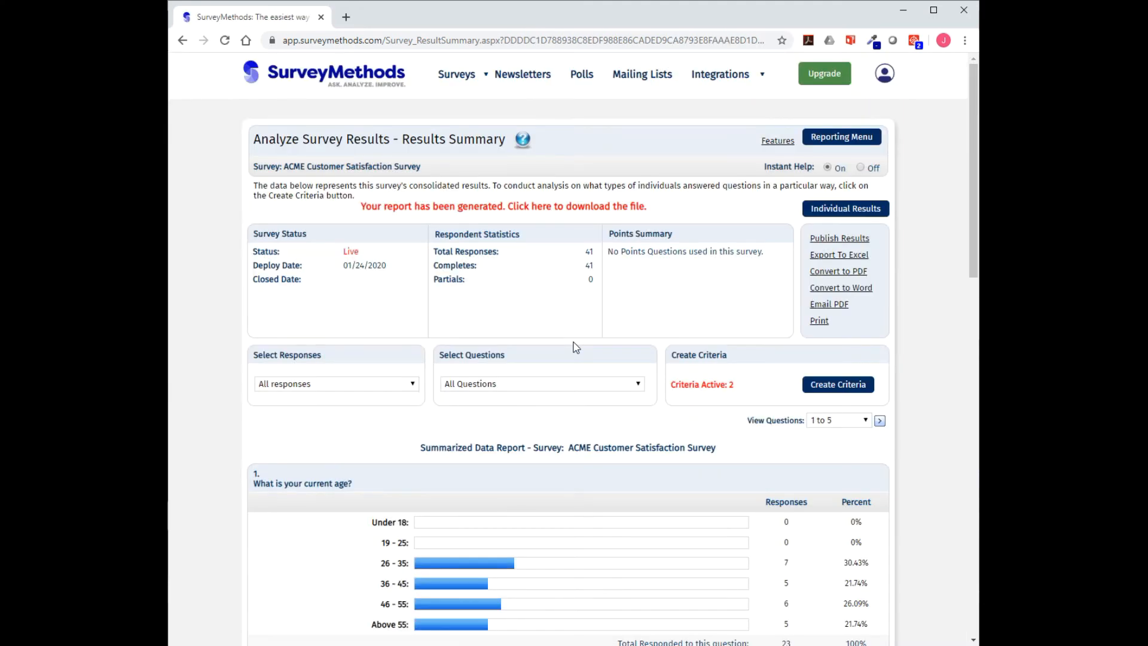
{"action": "left_click", "coordinate": [564, 206]}
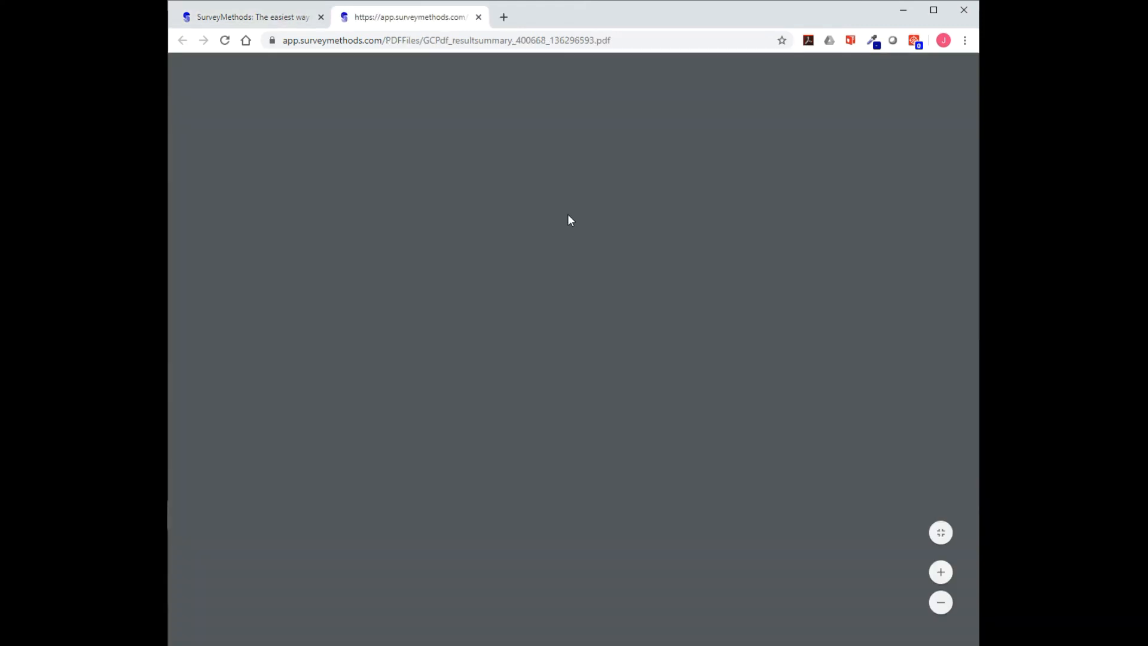
- Scroll through the 14-page results summary PDF and close its tab
{"action": "scroll", "coordinate": [574, 228], "scroll_direction": "down", "scroll_amount": 9}
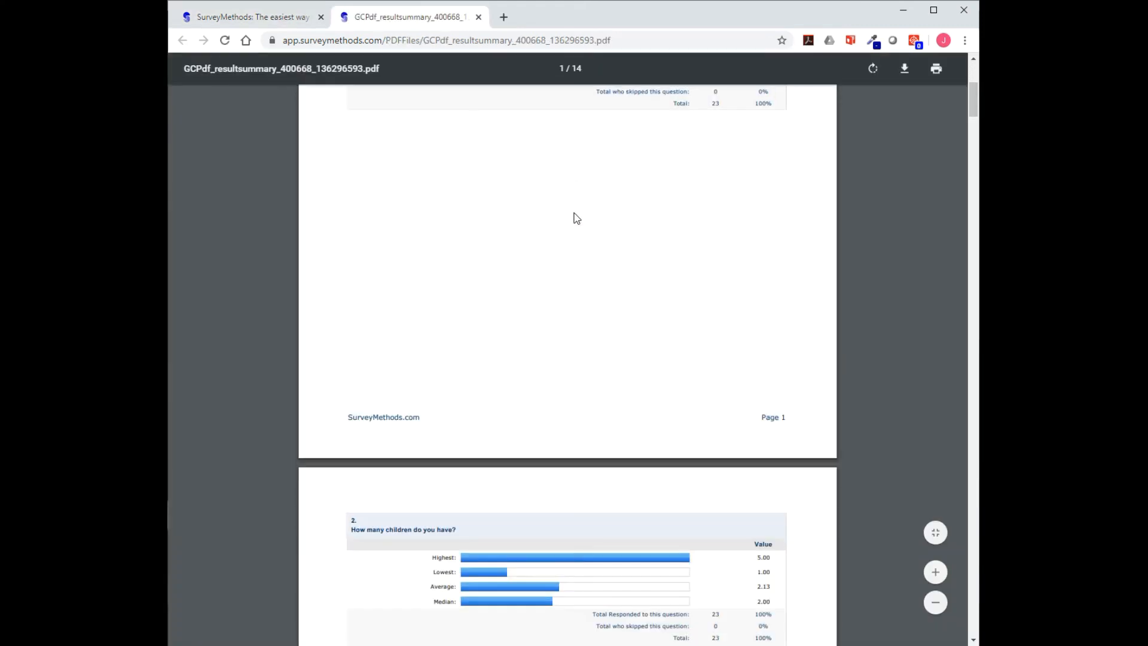
{"action": "scroll", "coordinate": [576, 220], "scroll_direction": "down", "scroll_amount": 15}
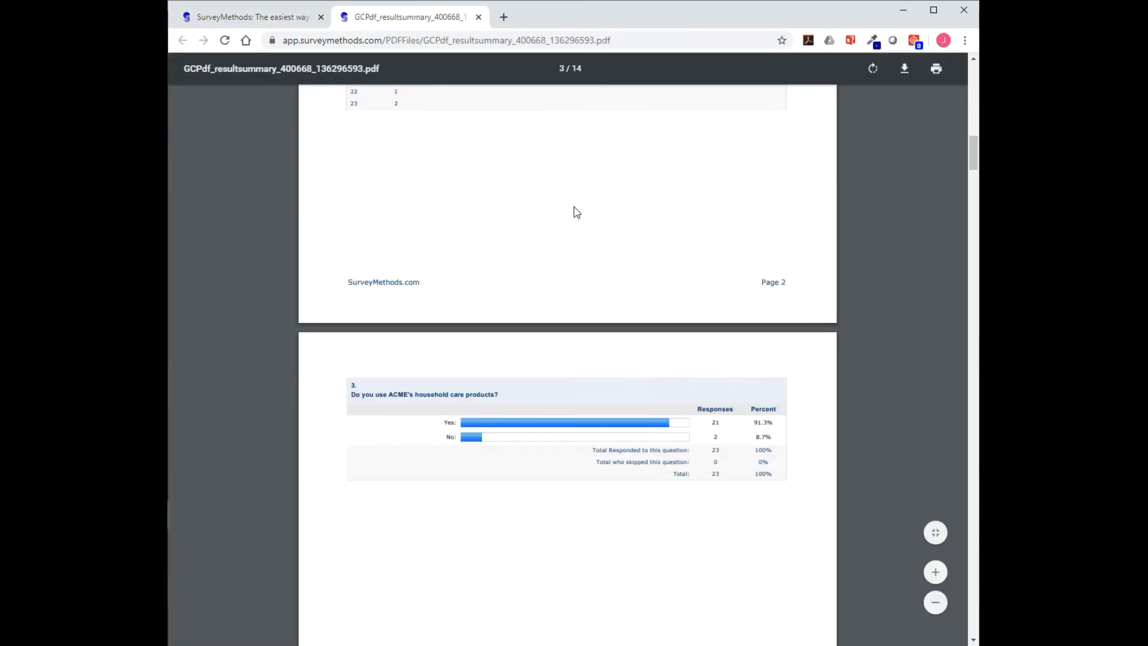
{"action": "scroll", "coordinate": [576, 210], "scroll_direction": "down", "scroll_amount": 13}
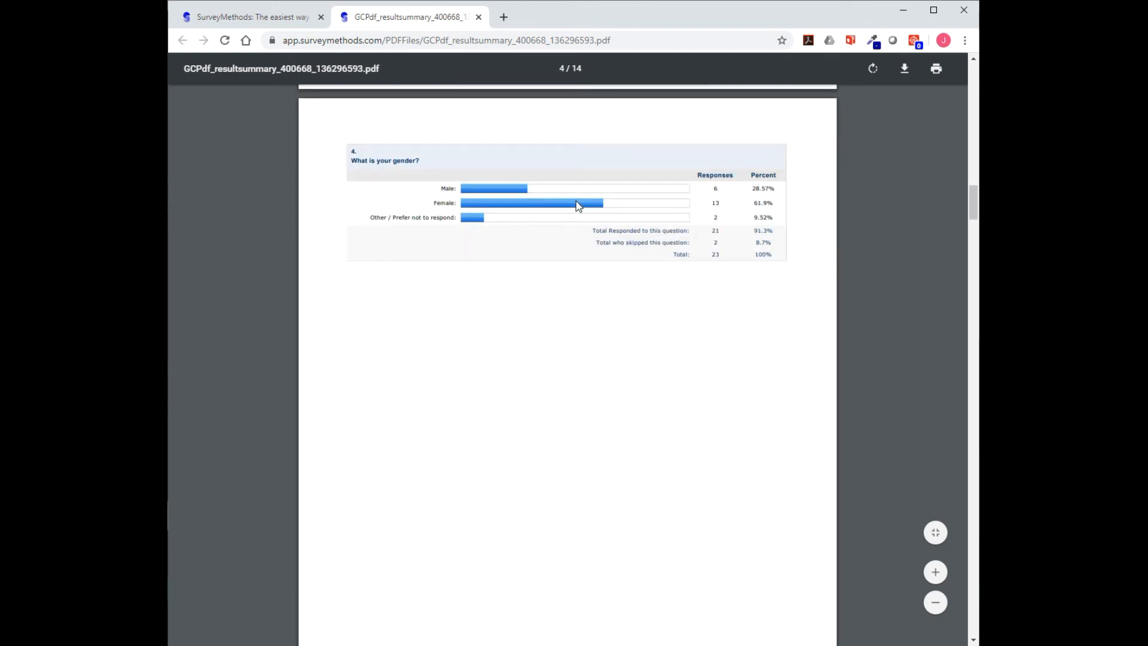
{"action": "left_click", "coordinate": [478, 18]}
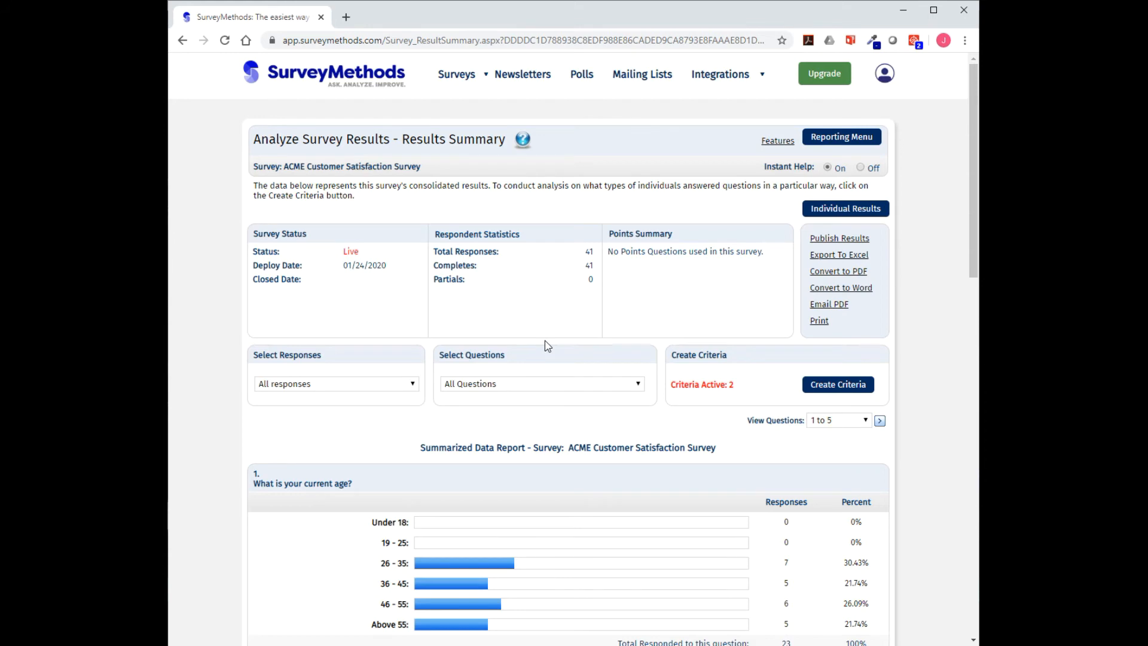
- Convert the results summary to Word without comments and open the 7-page .doc in Word
{"action": "left_click", "coordinate": [828, 290]}
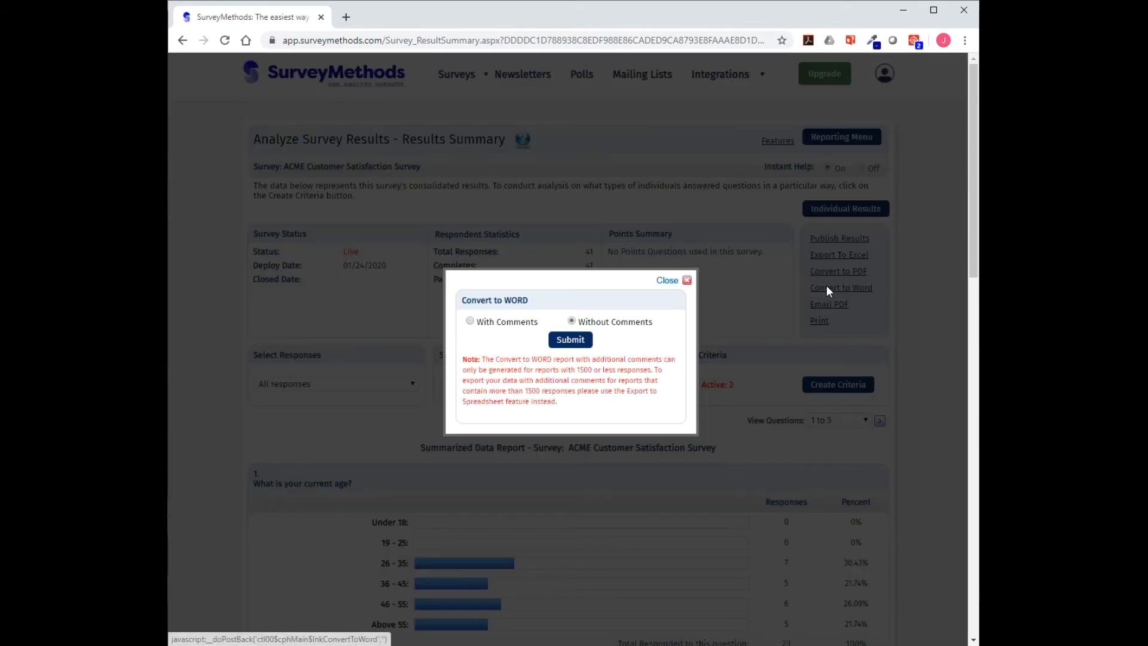
{"action": "left_click", "coordinate": [571, 339]}
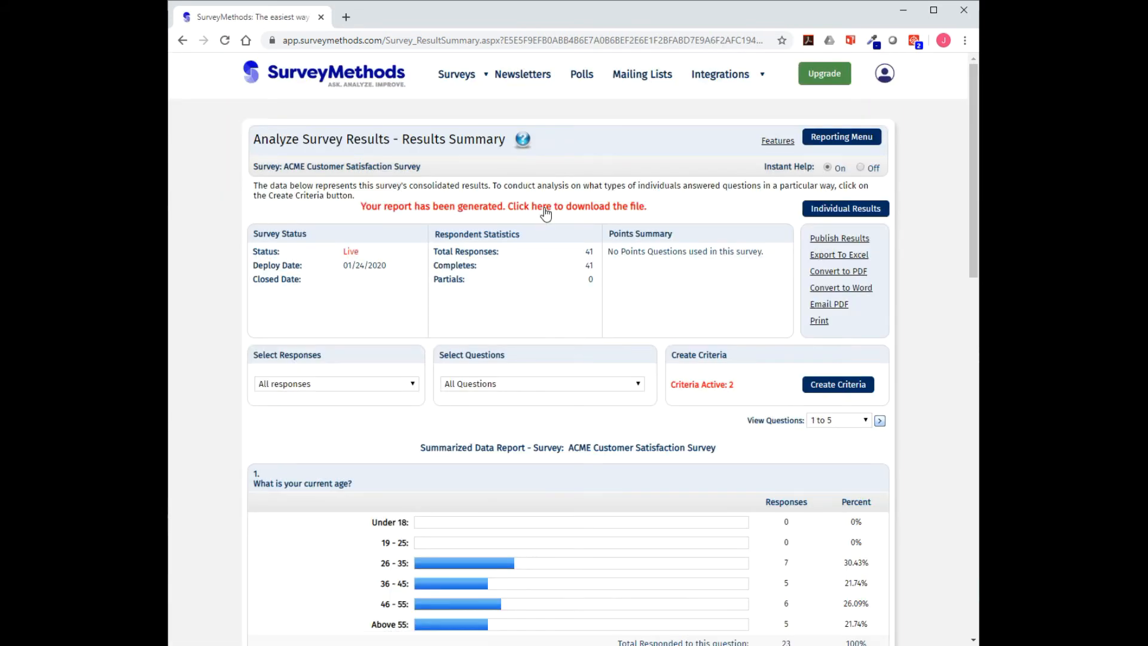
{"action": "left_click", "coordinate": [545, 210]}
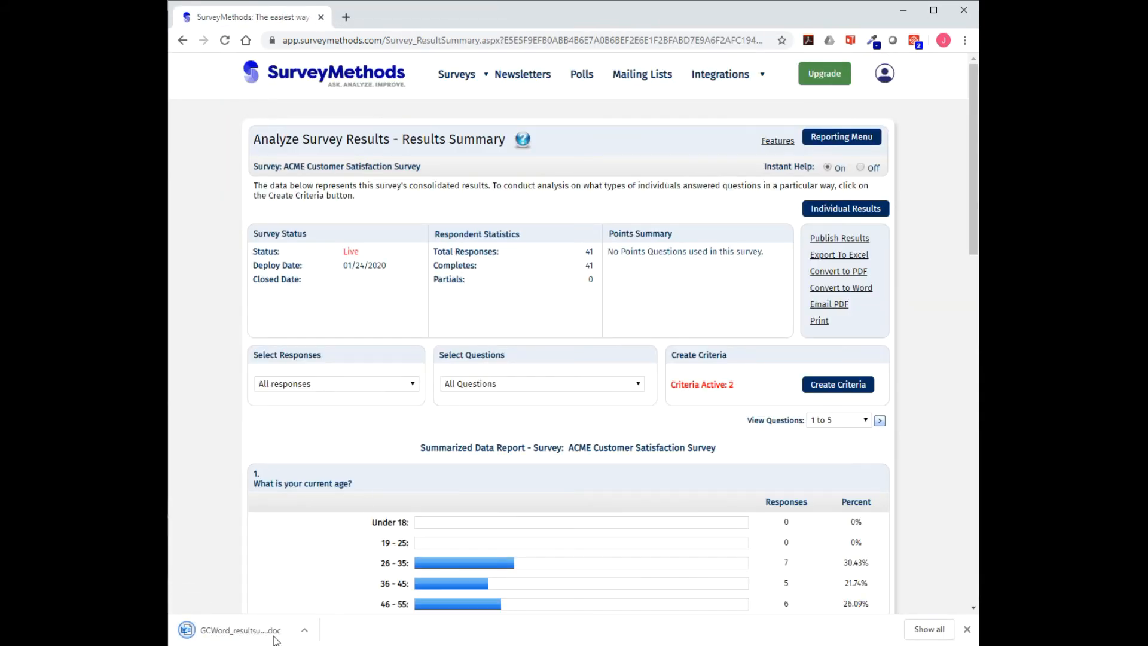
{"action": "left_click", "coordinate": [240, 630]}
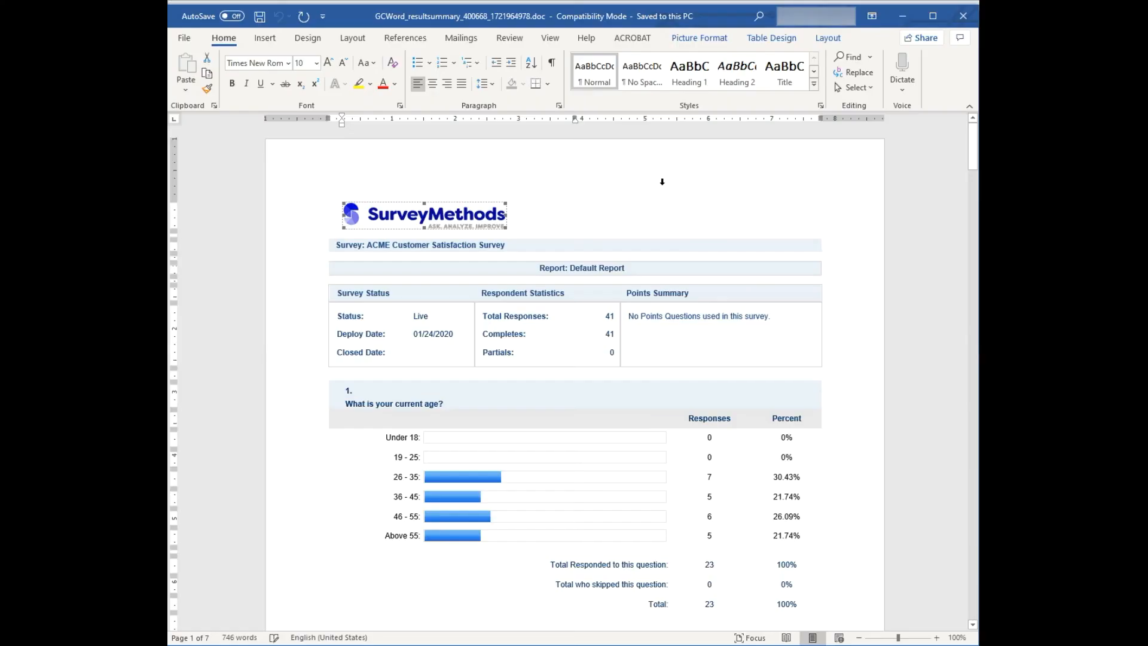
{"action": "scroll", "coordinate": [663, 178], "scroll_direction": "down", "scroll_amount": 10}
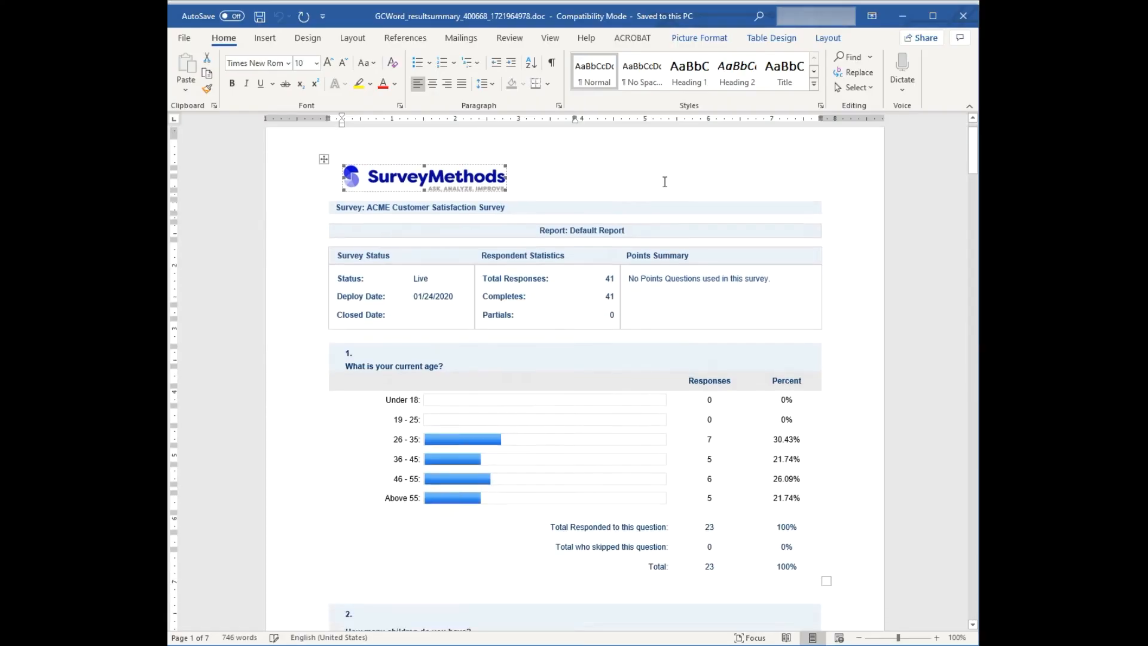
{"action": "scroll", "coordinate": [665, 194], "scroll_direction": "down", "scroll_amount": 14}
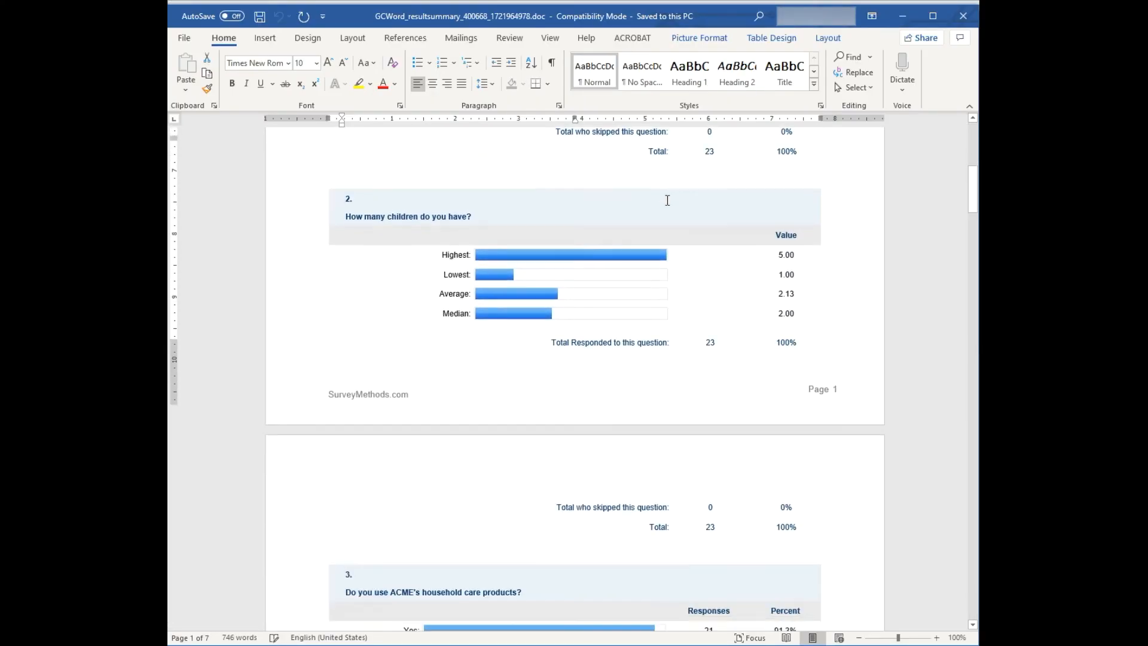
{"action": "scroll", "coordinate": [666, 212], "scroll_direction": "down", "scroll_amount": 12}
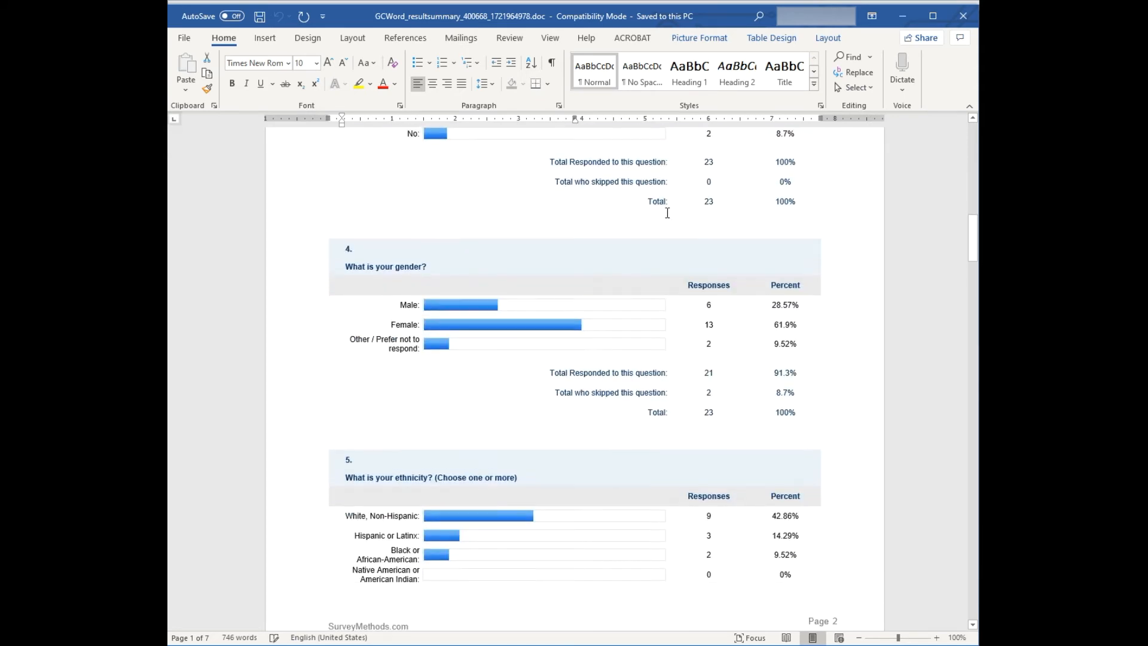
{"action": "scroll", "coordinate": [665, 214], "scroll_direction": "down", "scroll_amount": 7}
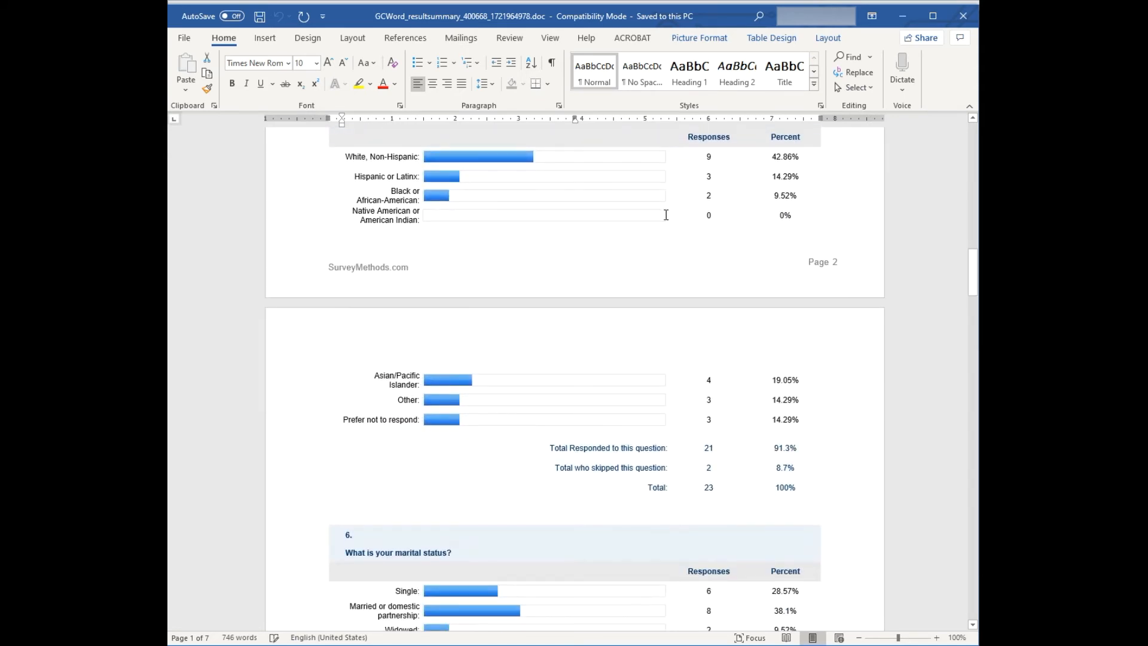
- Close the Word report and print the results summary without comments
{"action": "left_click", "coordinate": [963, 16]}
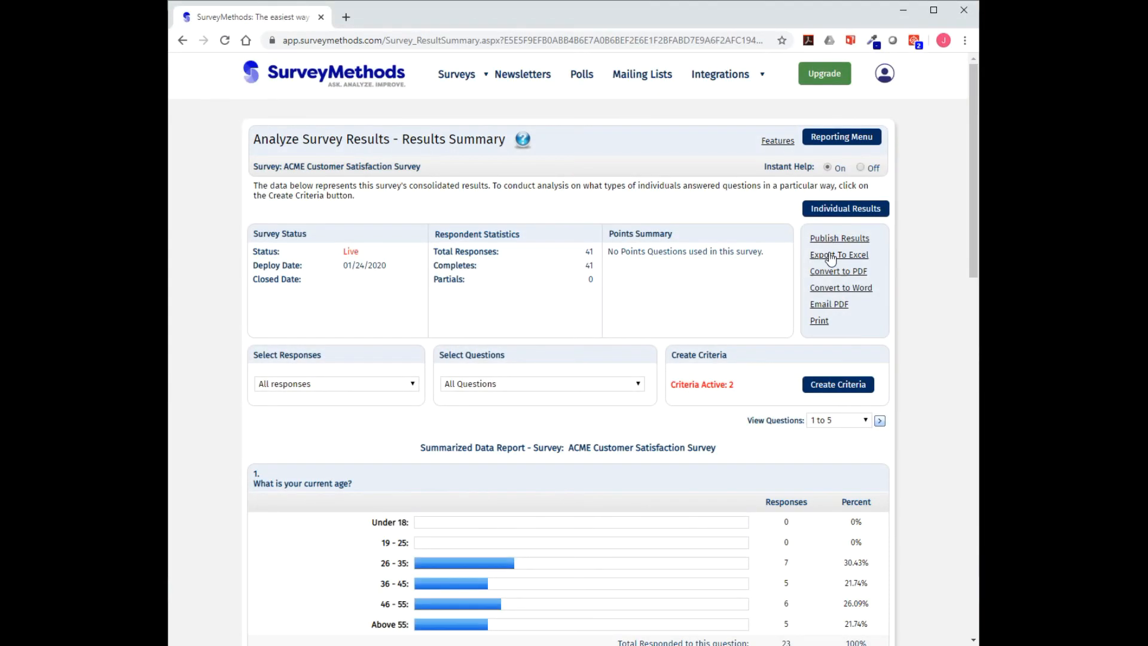
{"action": "left_click", "coordinate": [820, 321]}
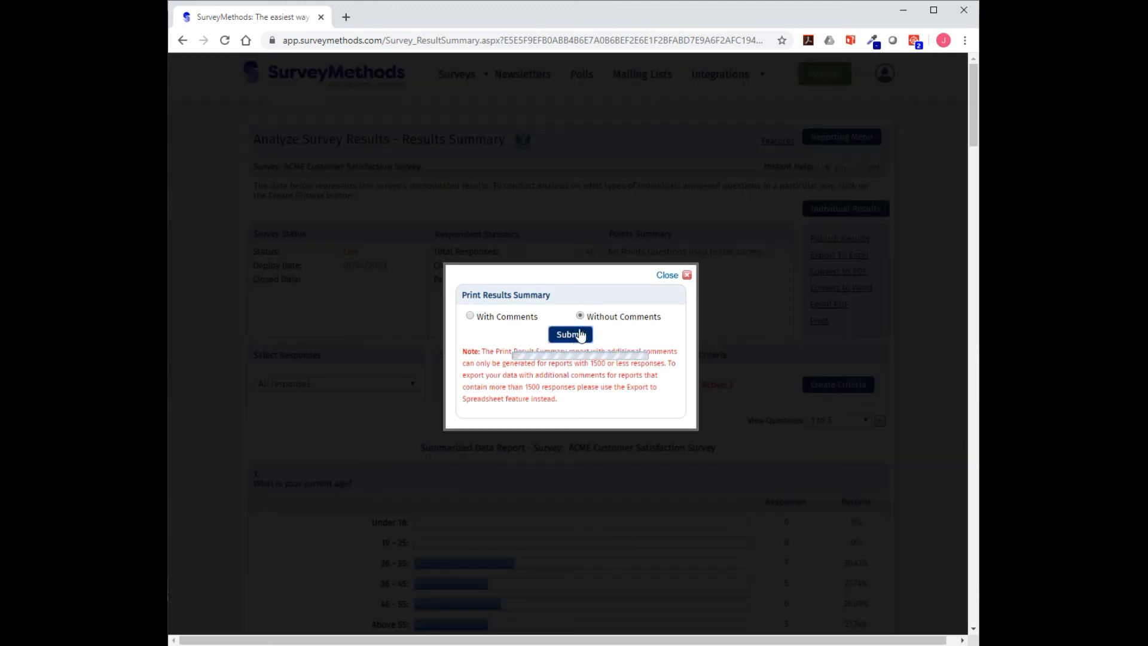
{"action": "left_click", "coordinate": [577, 339]}
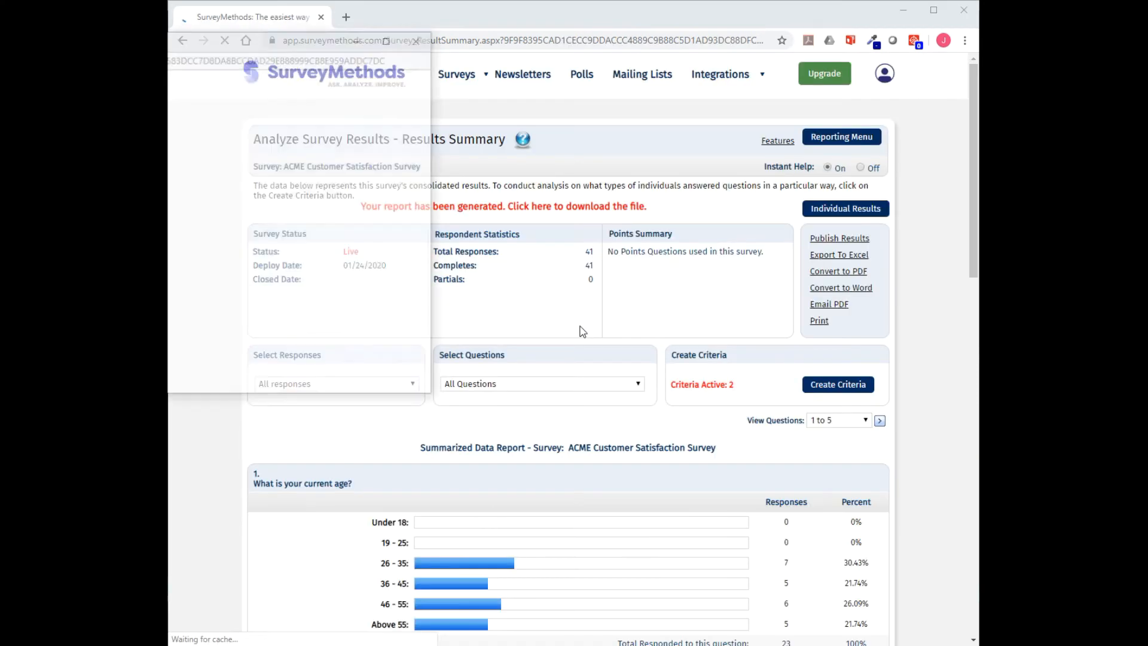
- Move the report popup aside, open Print Report, then cancel Chrome's print dialog
{"action": "left_click_drag", "start_coordinate": [194, 39], "coordinate": [196, 43]}
{"action": "left_click_drag", "start_coordinate": [460, 92], "coordinate": [513, 104]}
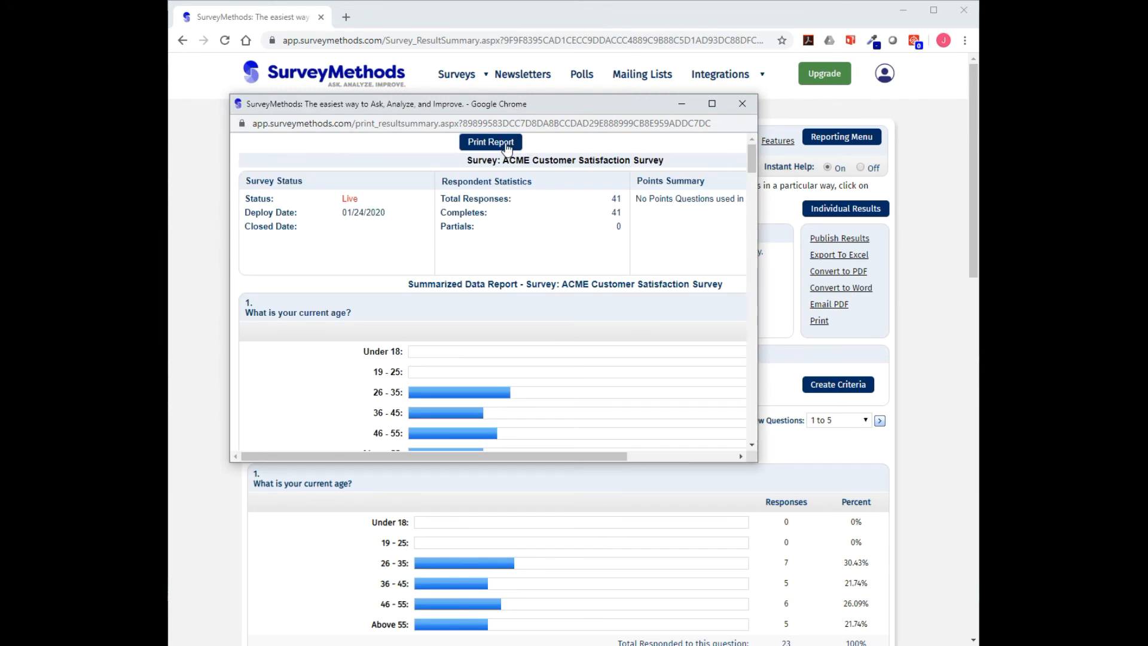
{"action": "left_click", "coordinate": [506, 145]}
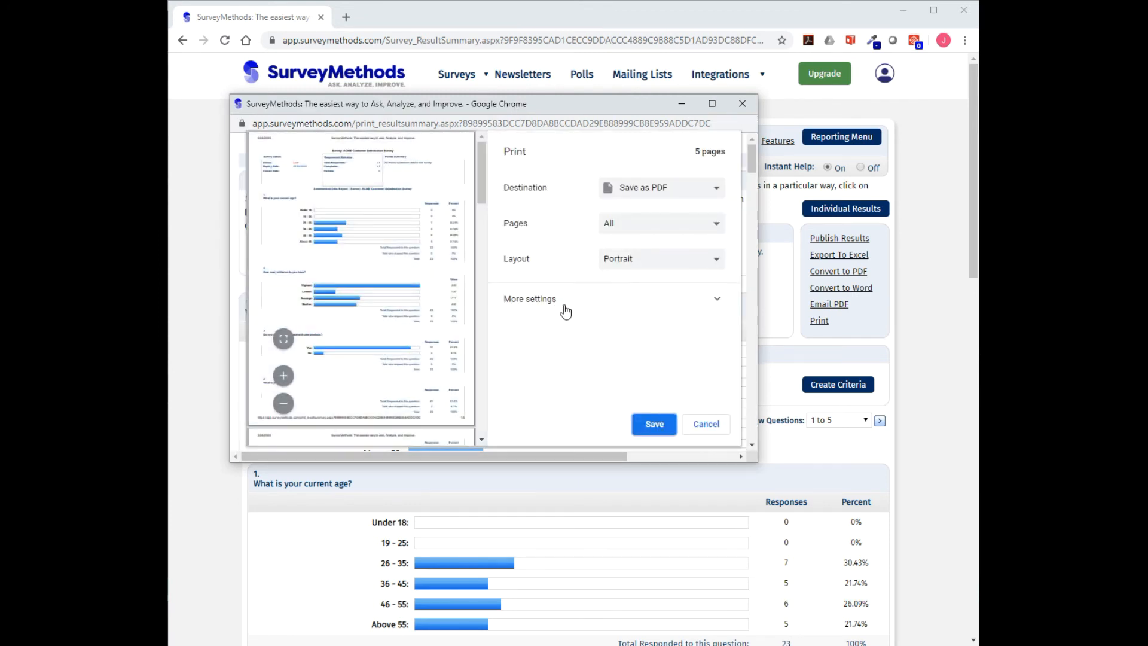
{"action": "left_click", "coordinate": [710, 424]}
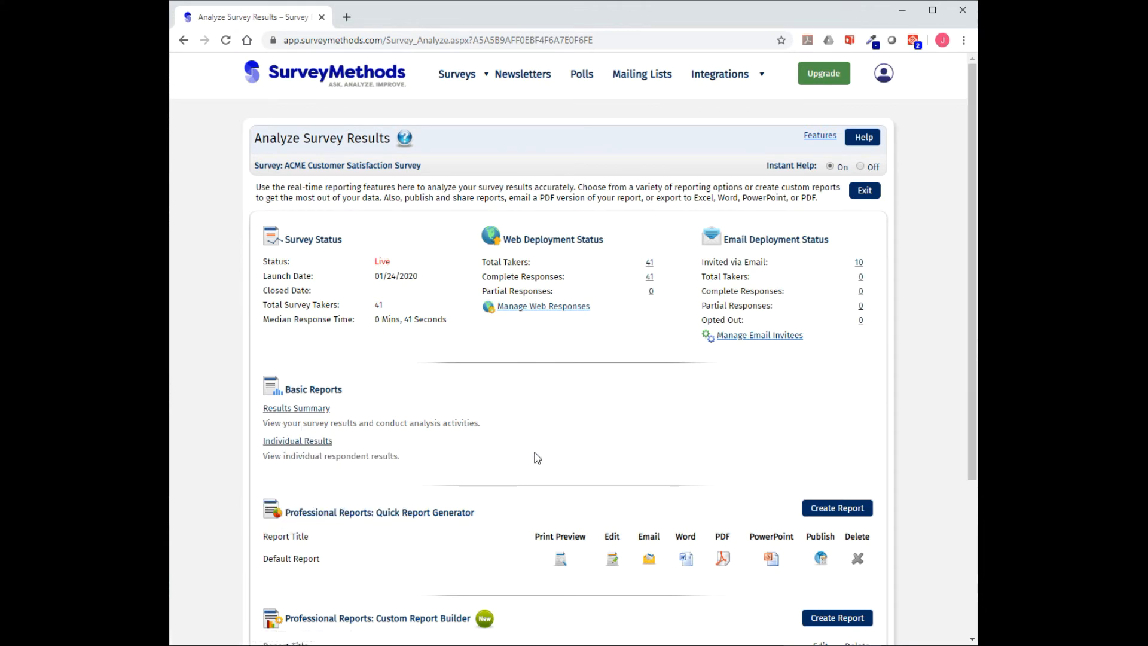
{"action": "scroll", "coordinate": [541, 453], "scroll_direction": "down", "scroll_amount": 2}
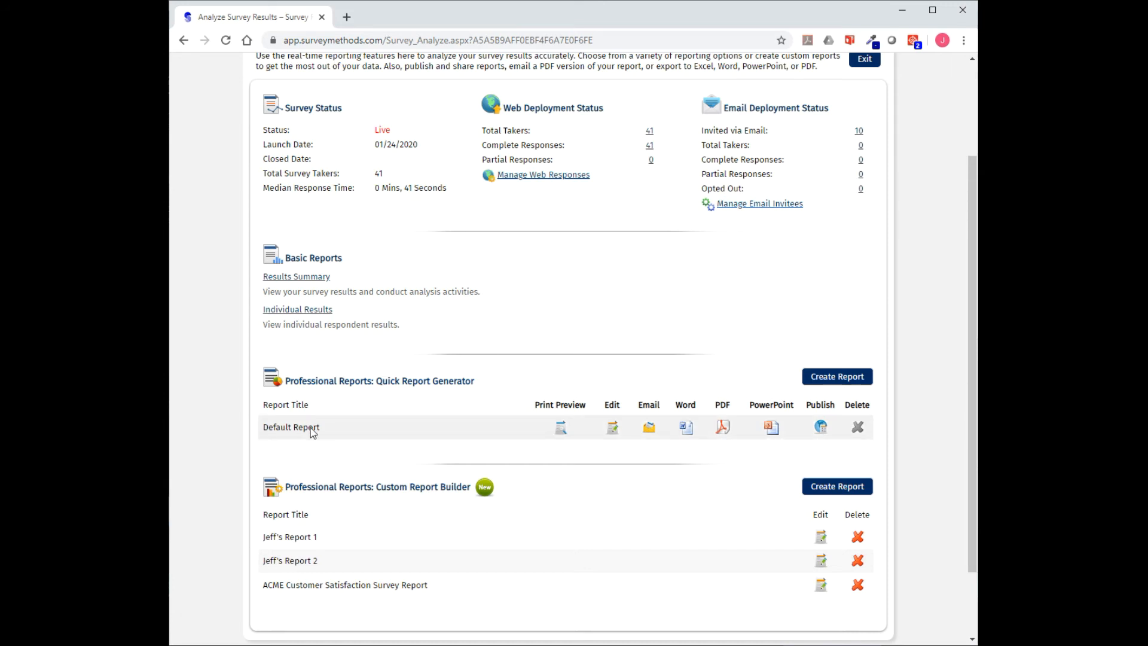
{"action": "left_click", "coordinate": [557, 426]}
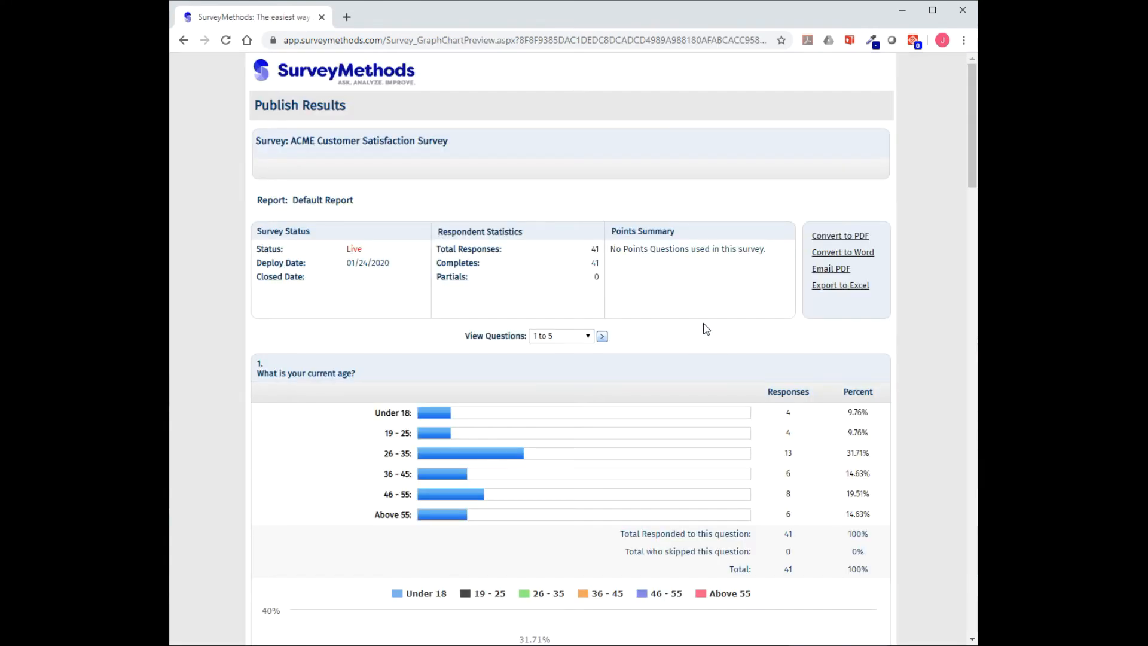
{"action": "scroll", "coordinate": [705, 329], "scroll_direction": "down", "scroll_amount": 4}
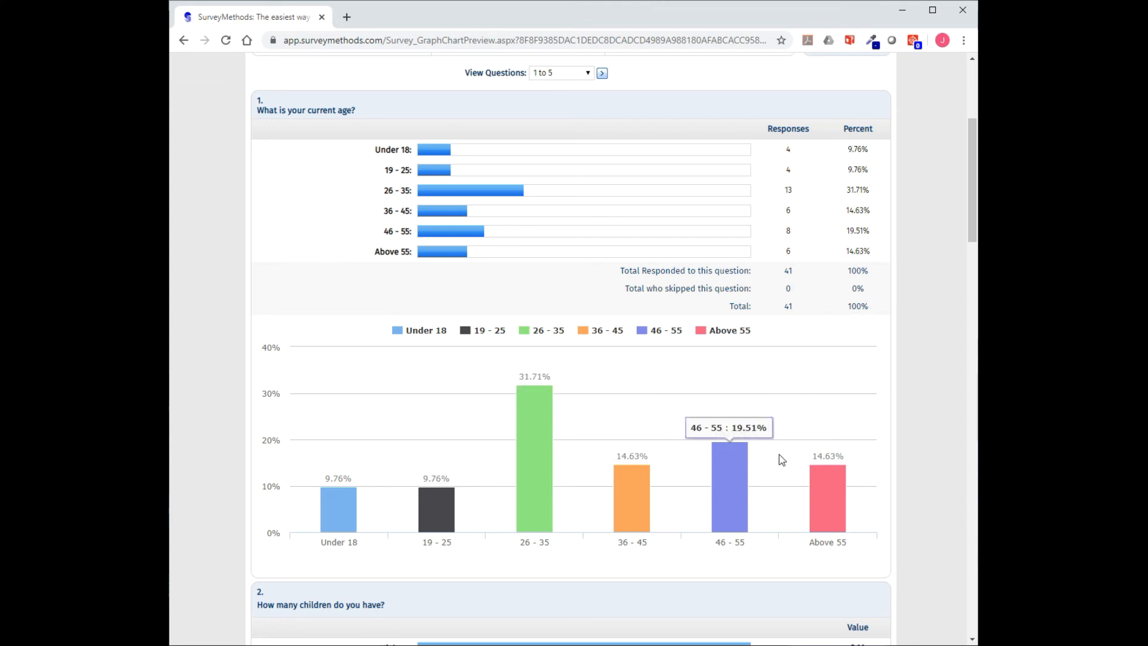
{"action": "scroll", "coordinate": [731, 353], "scroll_direction": "down", "scroll_amount": 4}
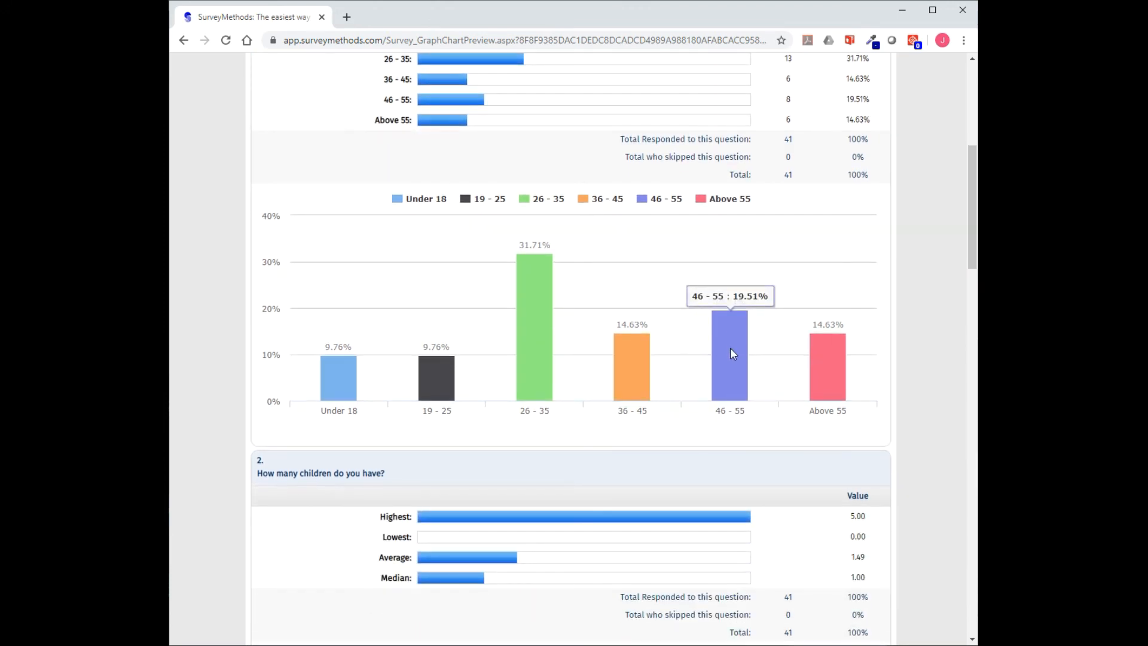
{"action": "scroll", "coordinate": [559, 386], "scroll_direction": "down", "scroll_amount": 3}
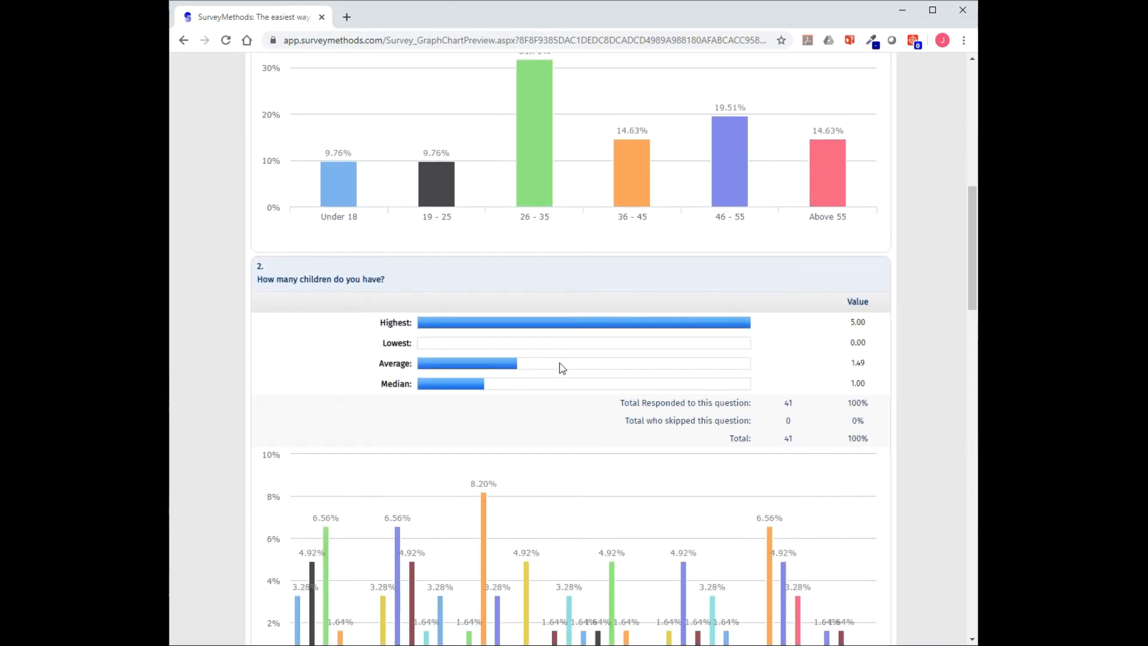
{"action": "scroll", "coordinate": [616, 332], "scroll_direction": "down", "scroll_amount": 8}
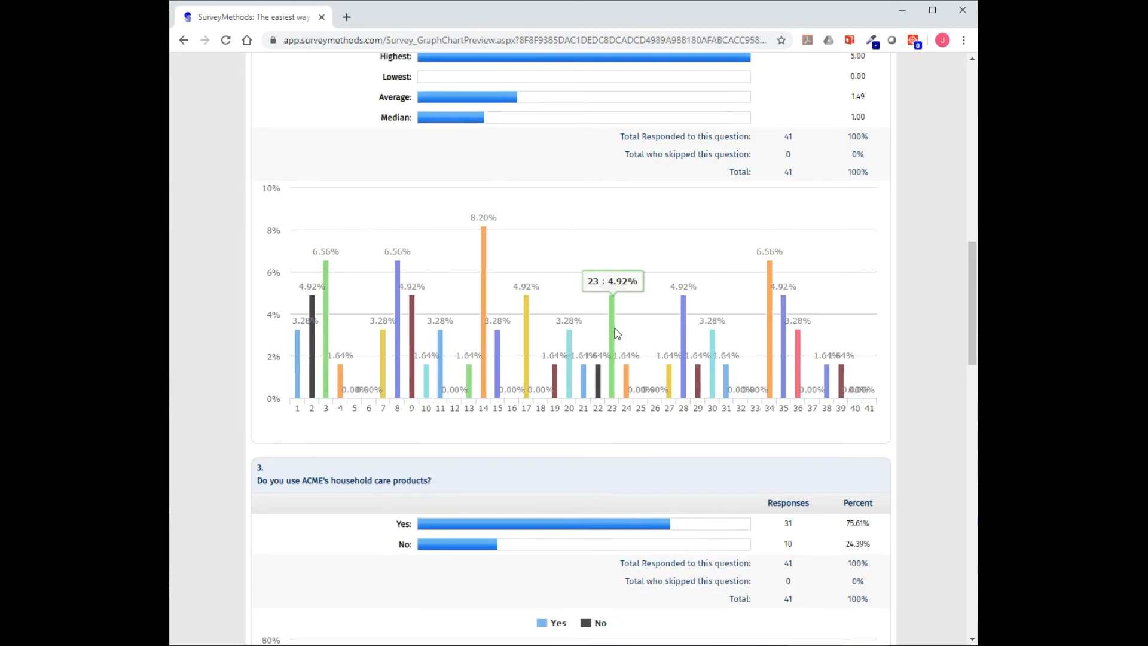
{"action": "scroll", "coordinate": [615, 325], "scroll_direction": "down", "scroll_amount": 5}
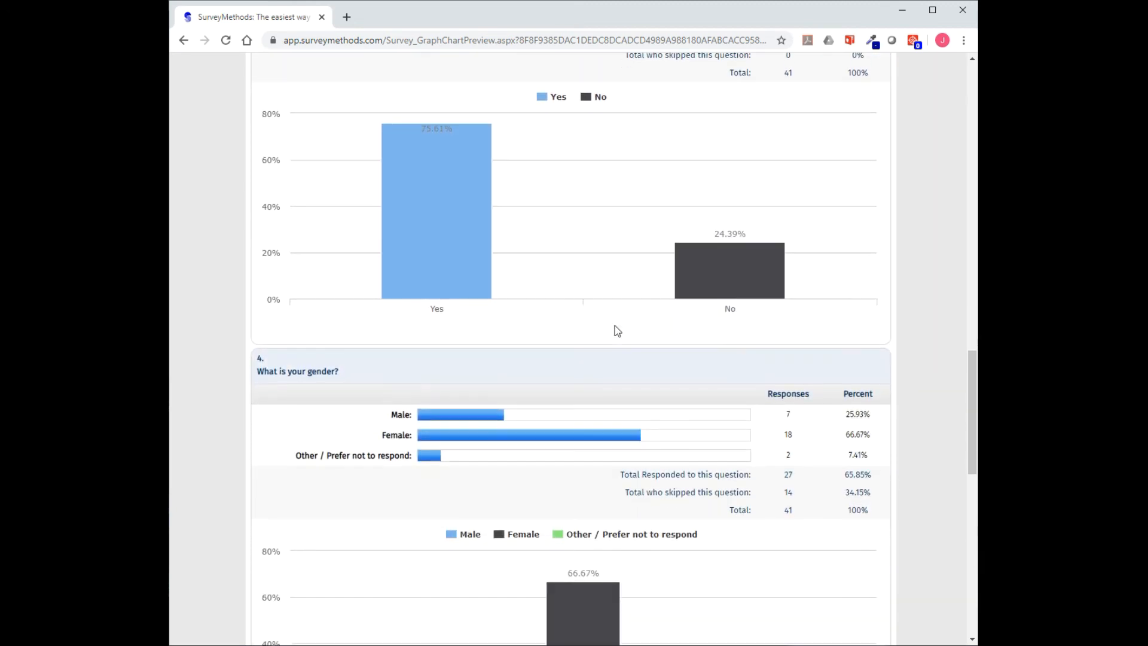
{"action": "scroll", "coordinate": [615, 323], "scroll_direction": "up", "scroll_amount": 3}
{"action": "scroll", "coordinate": [616, 325], "scroll_direction": "up", "scroll_amount": 20}
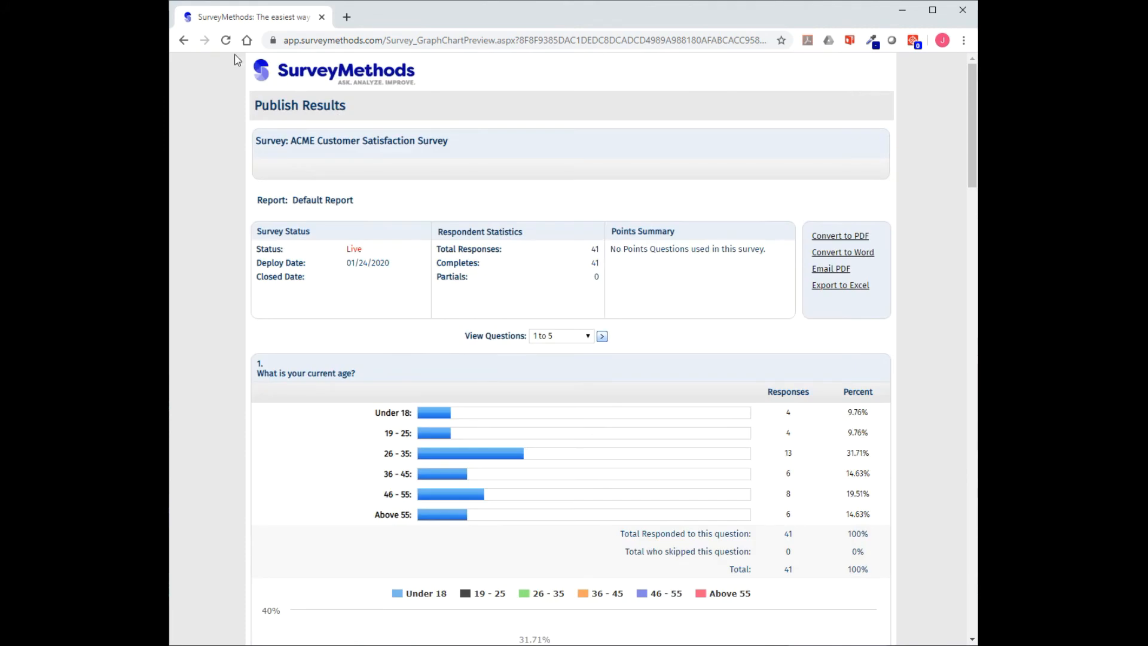
{"action": "left_click", "coordinate": [183, 40]}
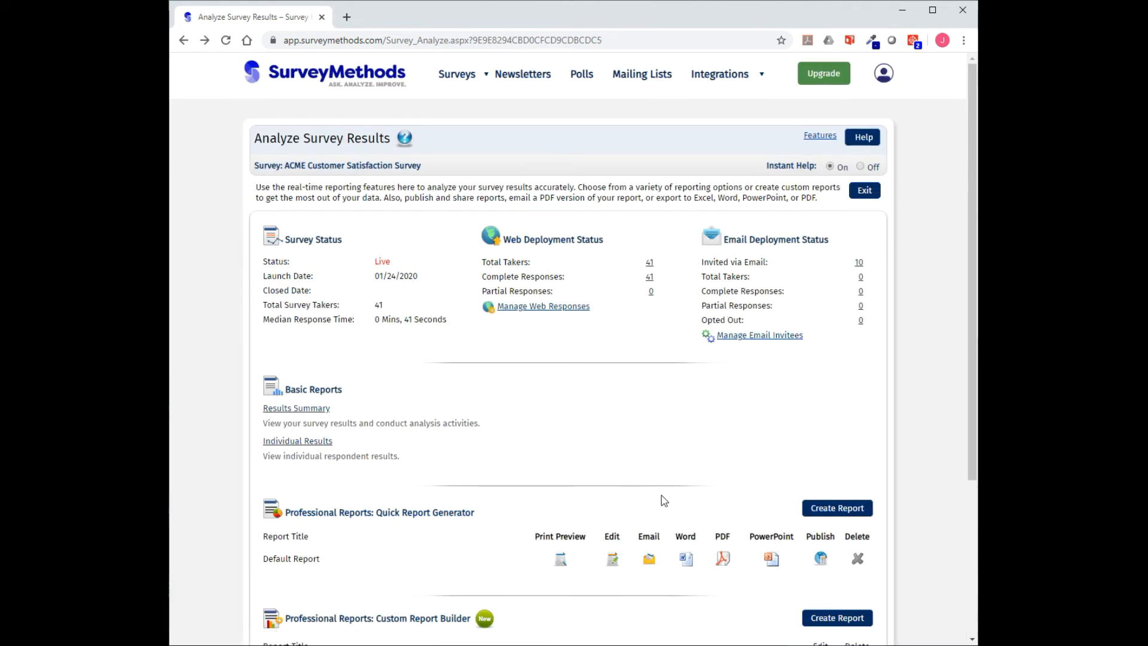
- Create a quick report via Quick Report Generator and bring up its Global Chart Settings
{"action": "left_click", "coordinate": [831, 507]}
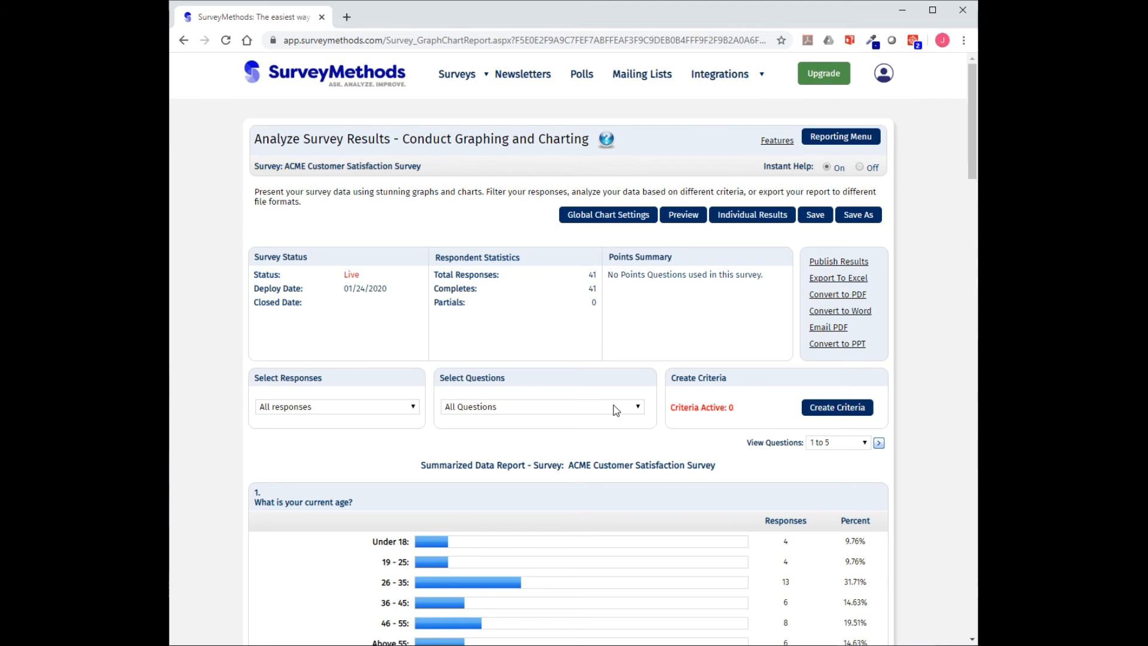
{"action": "scroll", "coordinate": [616, 409], "scroll_direction": "down", "scroll_amount": 5}
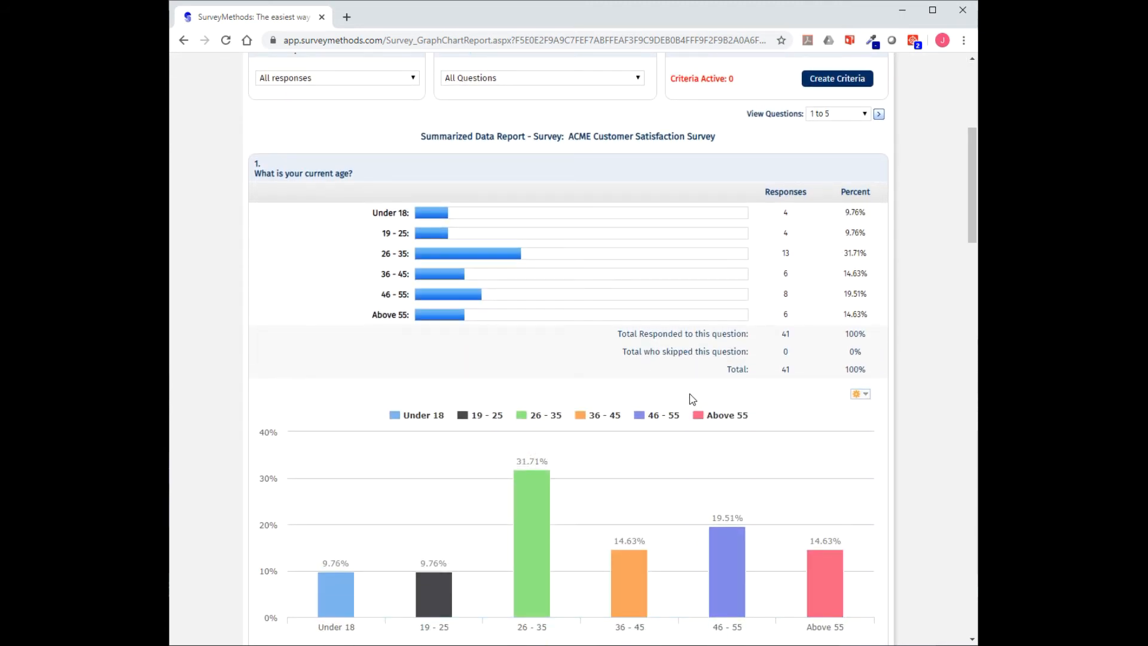
{"action": "scroll", "coordinate": [691, 398], "scroll_direction": "up", "scroll_amount": 5}
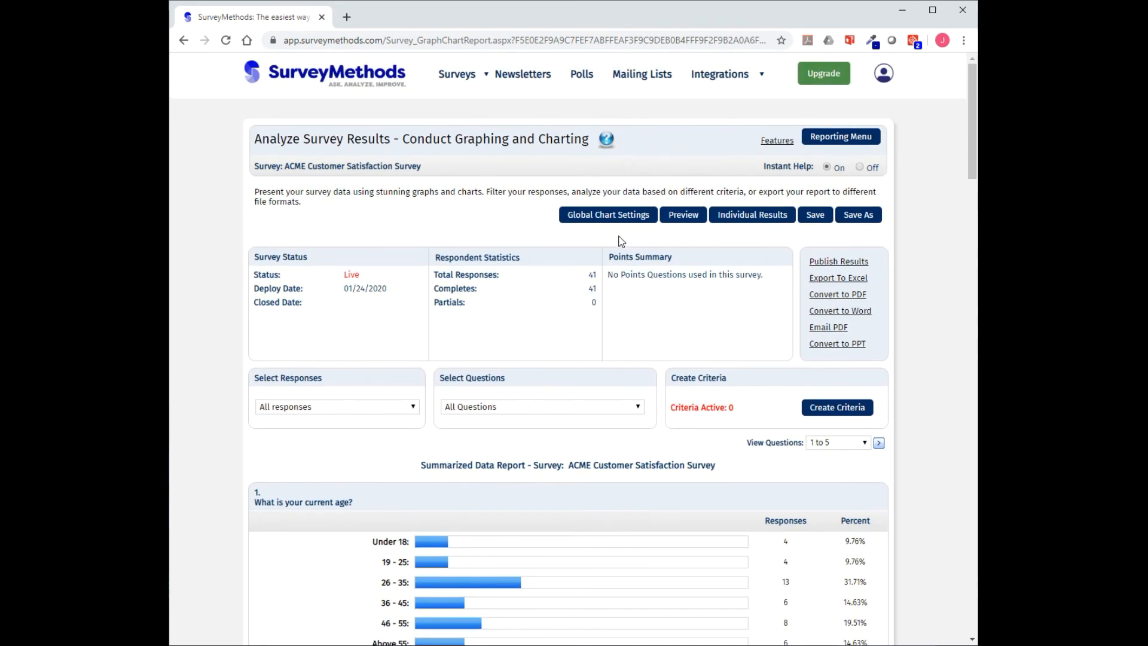
{"action": "left_click", "coordinate": [616, 218]}
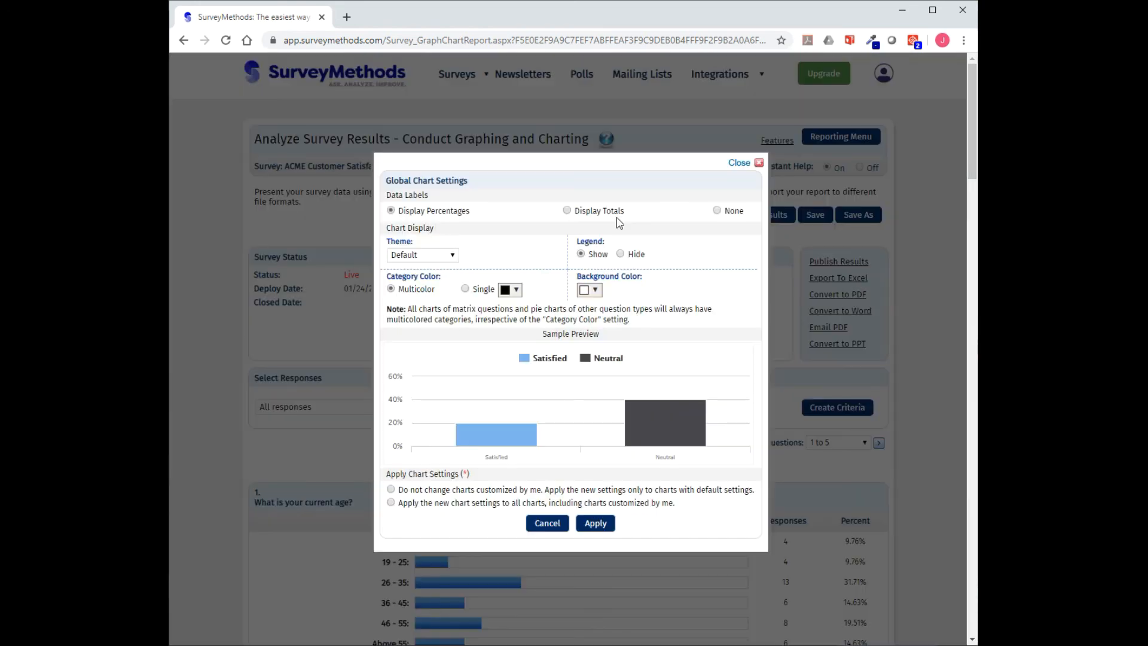
- Try Totals and no data labels, then return chart data labels to Percentages
{"action": "left_click", "coordinate": [567, 210]}
{"action": "left_click", "coordinate": [391, 211]}
{"action": "left_click", "coordinate": [567, 211]}
{"action": "left_click", "coordinate": [717, 211]}
{"action": "left_click", "coordinate": [400, 215]}
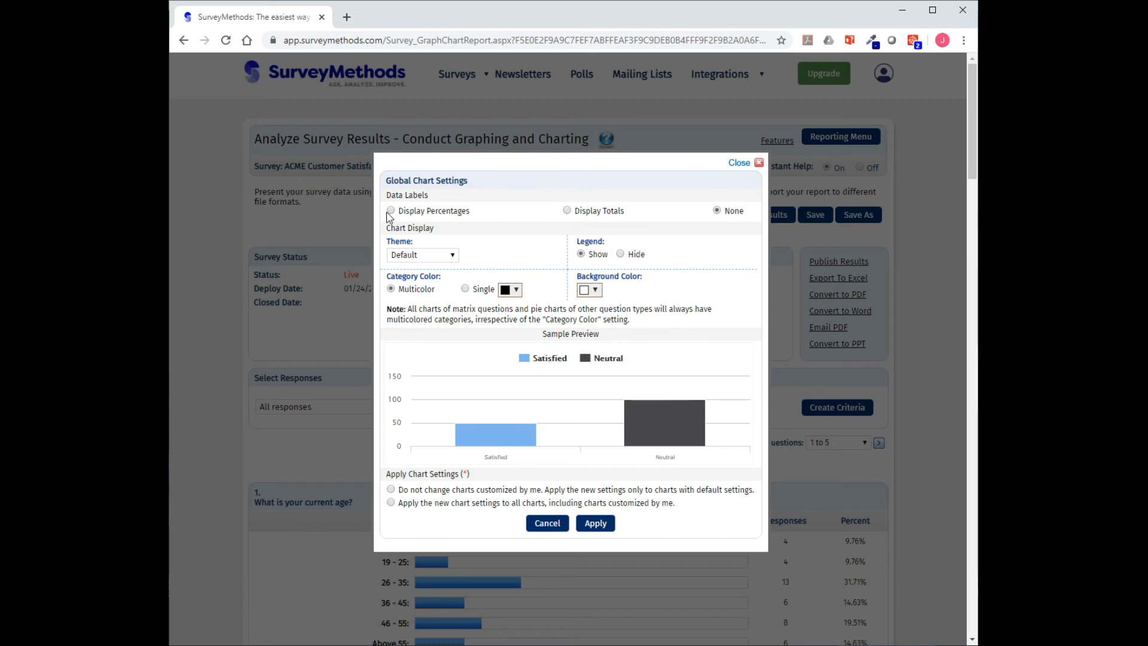
- Preview the Dark-Green and Gray themes, restore Default, and toggle the legend off and on
{"action": "left_click", "coordinate": [430, 256]}
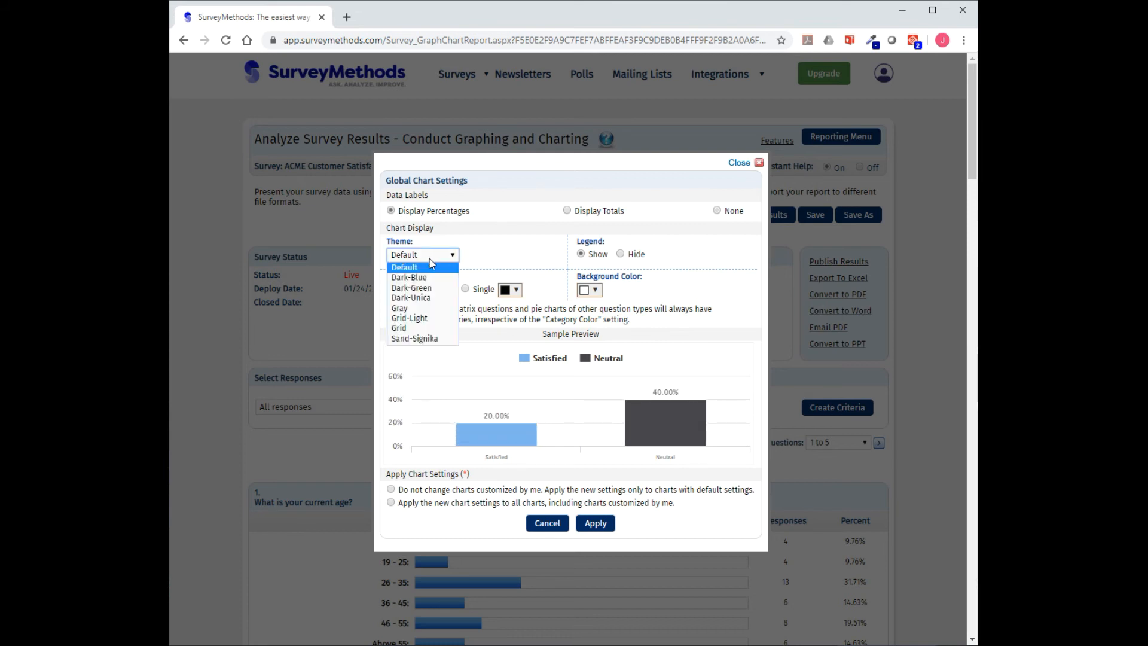
{"action": "left_click", "coordinate": [413, 288]}
{"action": "left_click", "coordinate": [432, 256]}
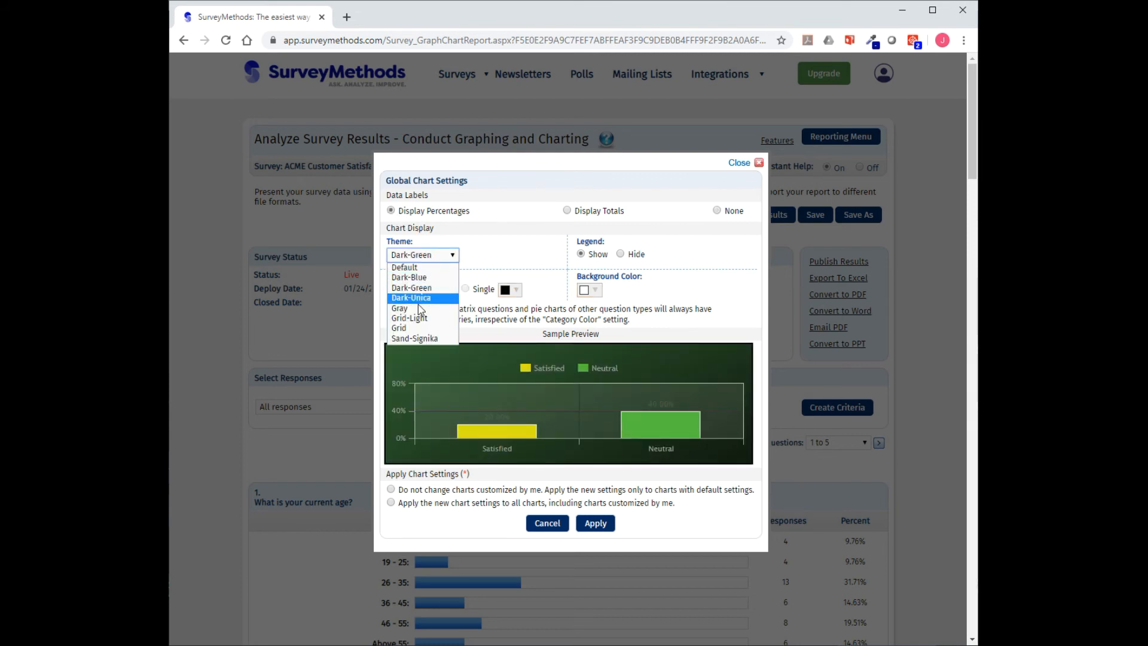
{"action": "left_click", "coordinate": [400, 308]}
{"action": "left_click", "coordinate": [425, 255]}
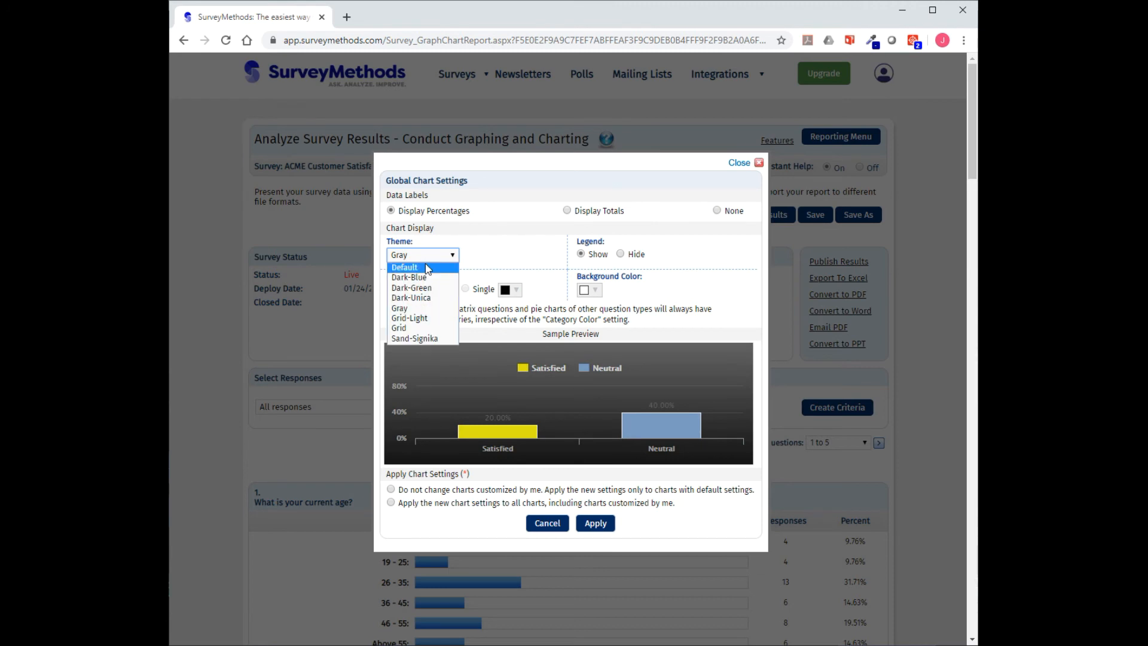
{"action": "left_click", "coordinate": [418, 267]}
{"action": "left_click", "coordinate": [622, 255]}
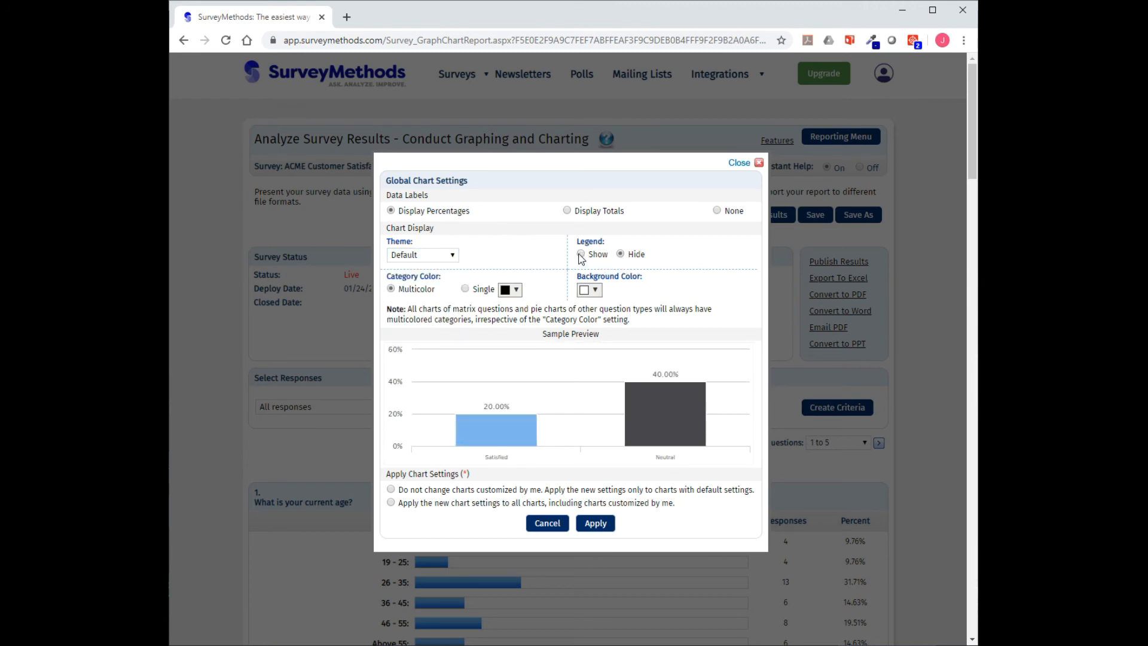
{"action": "left_click", "coordinate": [581, 255]}
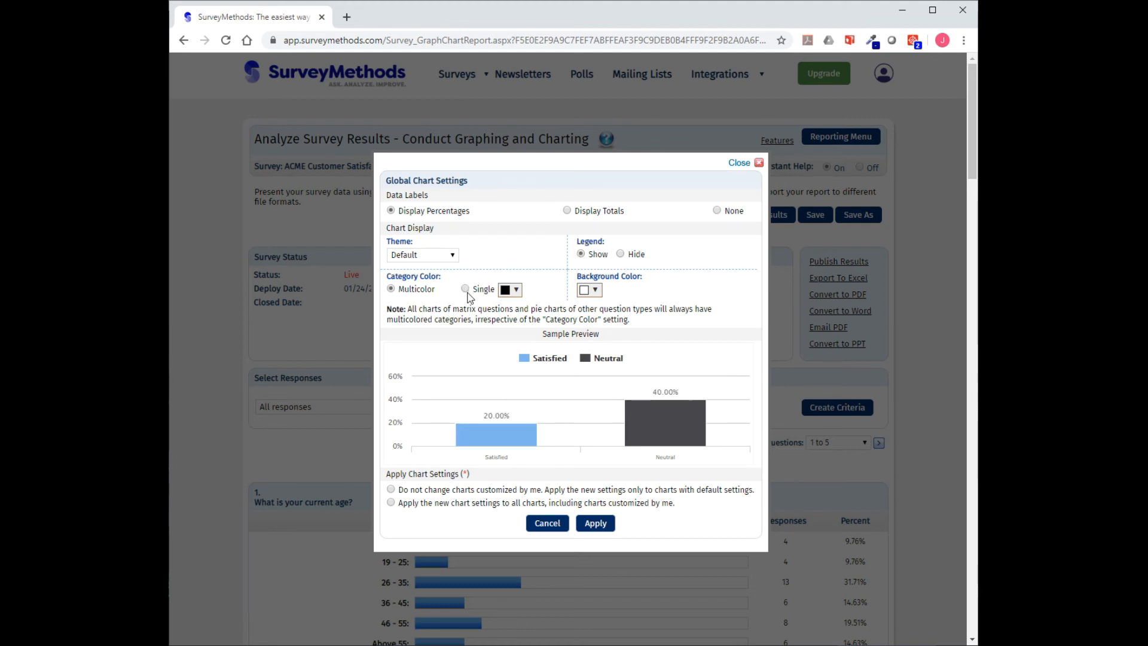
- Try dark red and dark green category colours, keep a white background, and revert to multicolour
{"action": "left_click", "coordinate": [510, 290]}
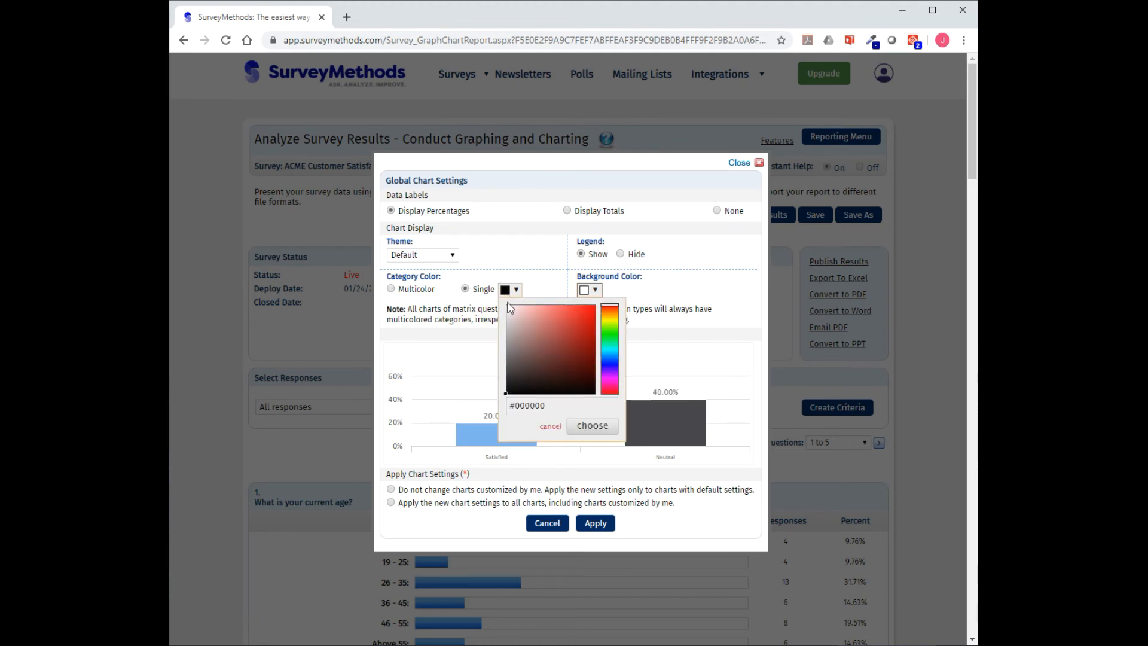
{"action": "left_click", "coordinate": [568, 339]}
{"action": "left_click", "coordinate": [610, 336]}
{"action": "left_click", "coordinate": [572, 358]}
{"action": "left_click", "coordinate": [494, 323]}
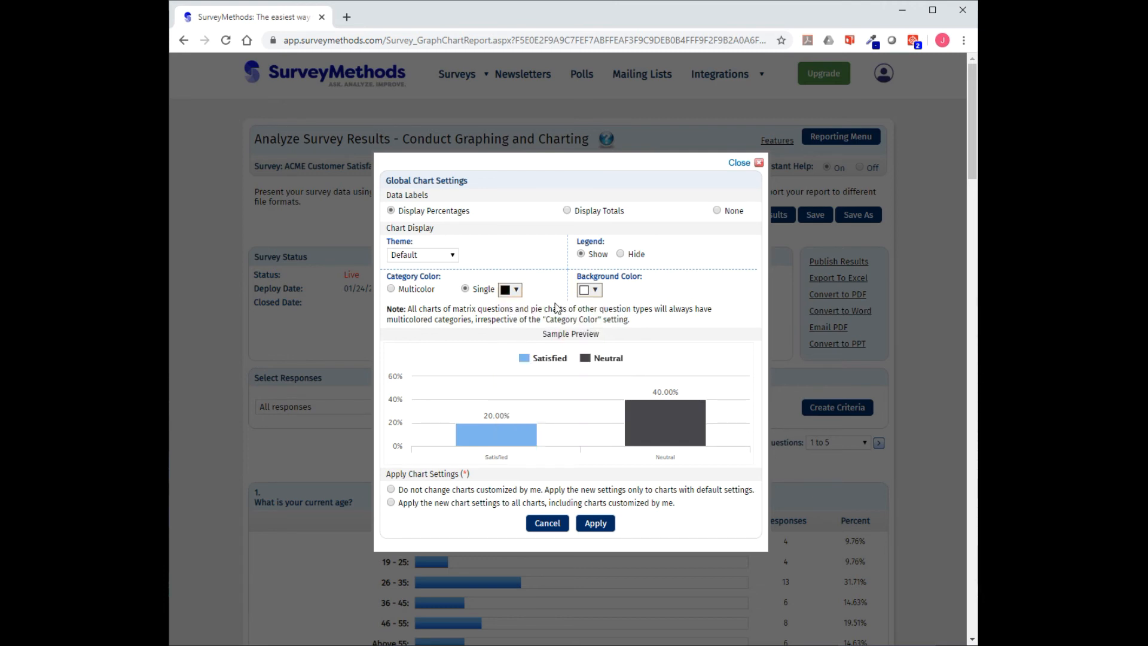
{"action": "left_click", "coordinate": [589, 290]}
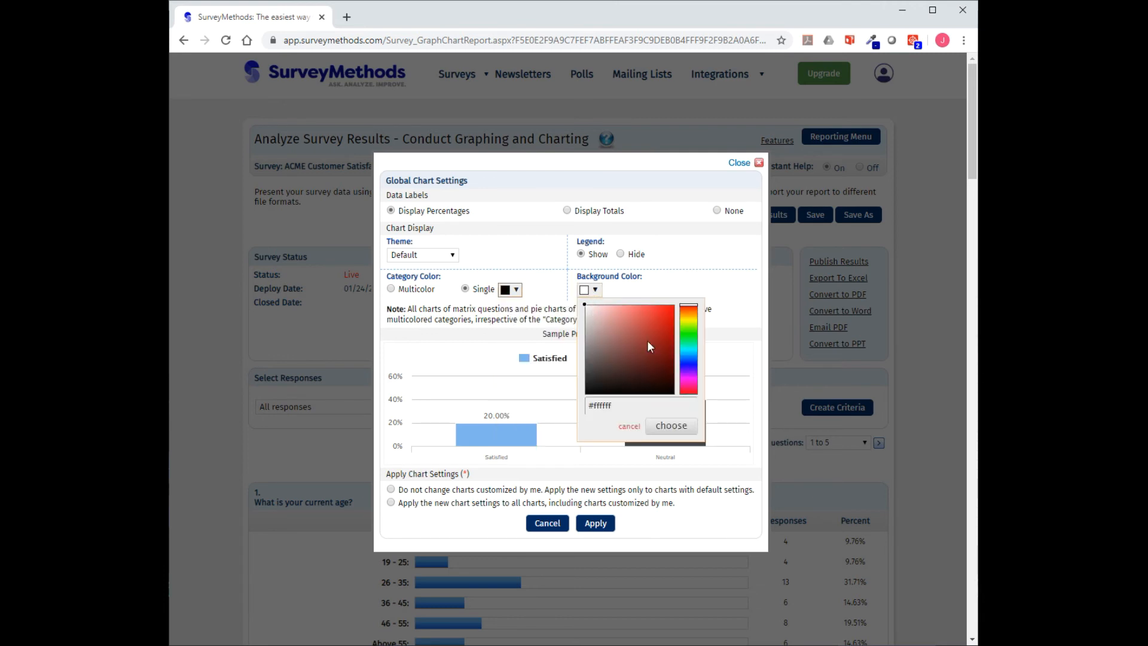
{"action": "left_click", "coordinate": [687, 334]}
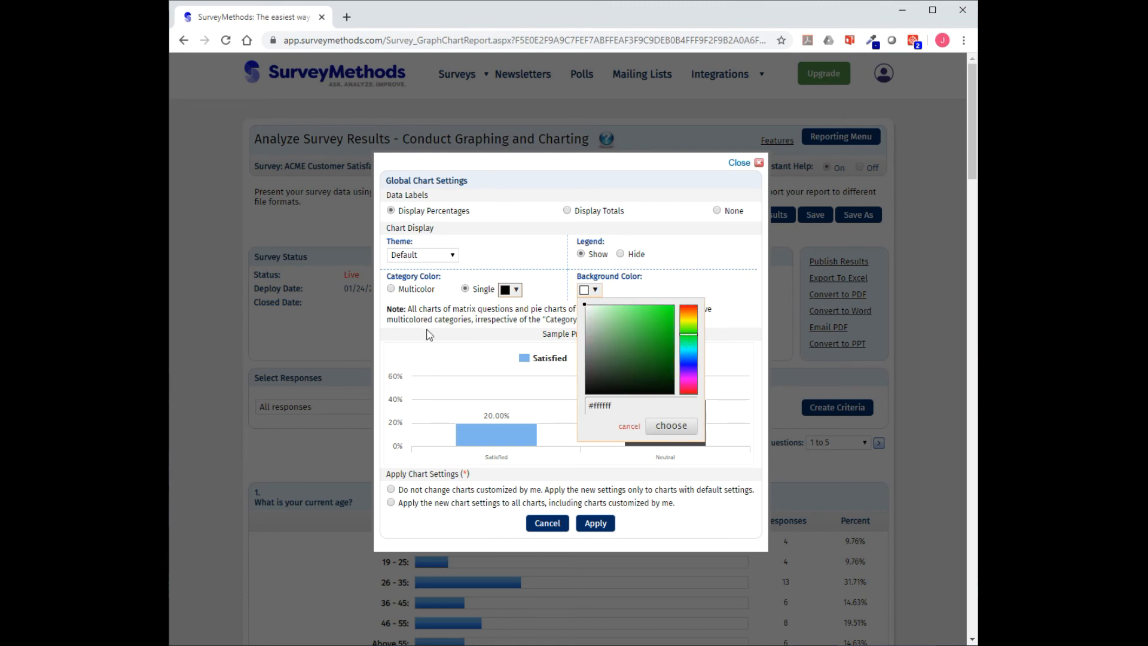
{"action": "left_click", "coordinate": [669, 425]}
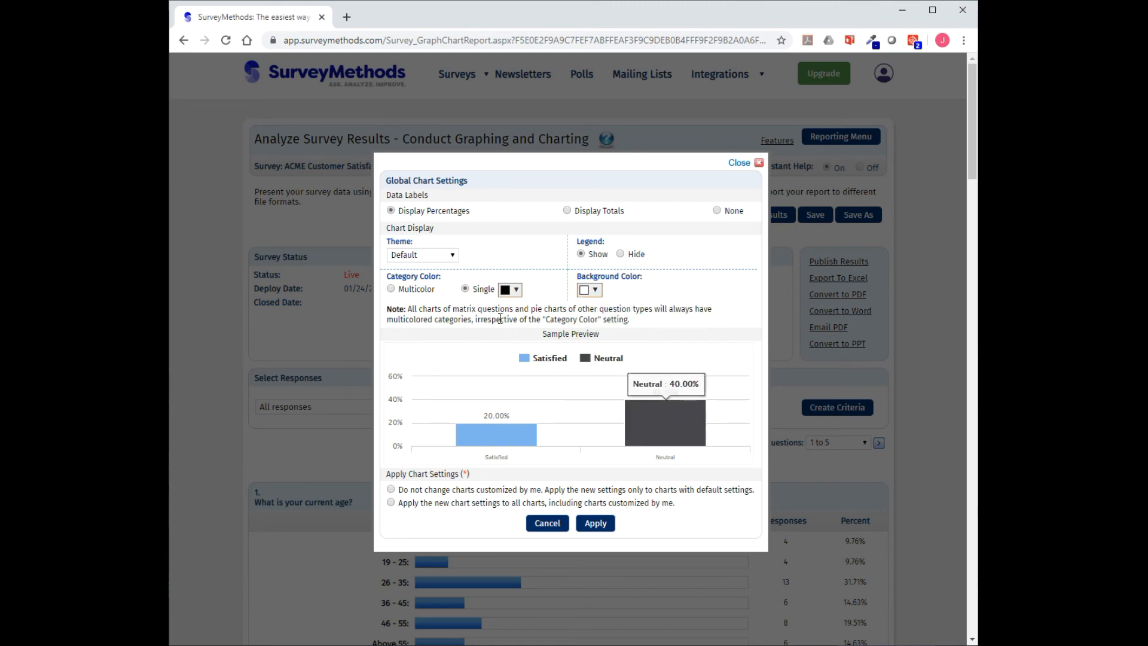
{"action": "left_click", "coordinate": [391, 289]}
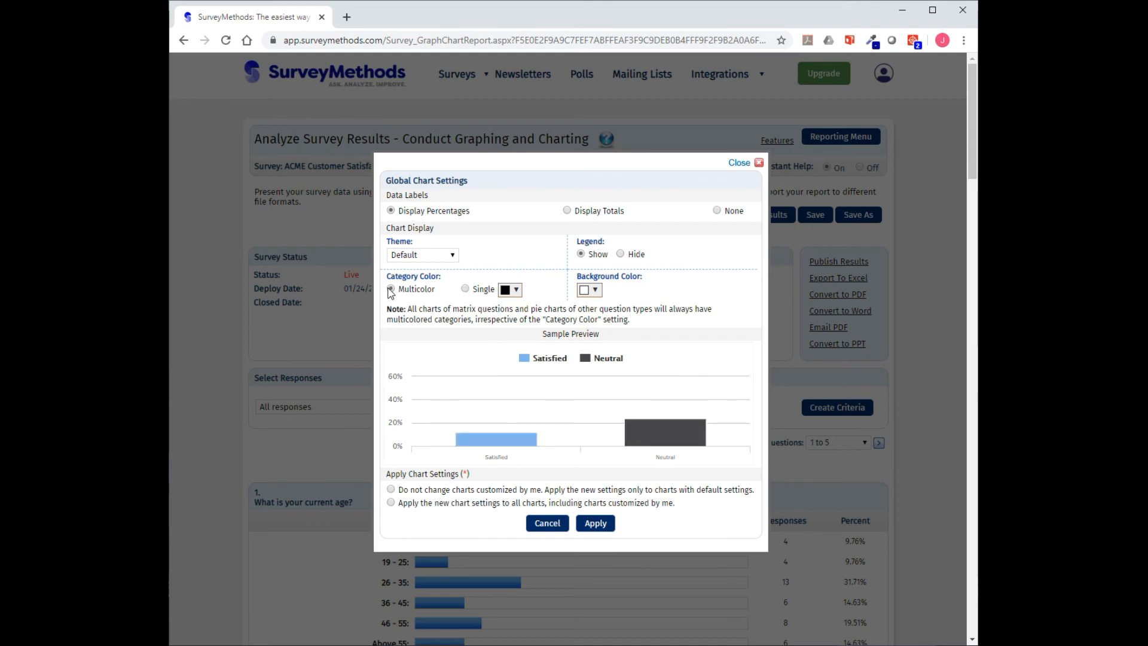
- Toggle the apply-to-charts option, then cancel to discard all global chart changes
{"action": "left_click", "coordinate": [391, 490]}
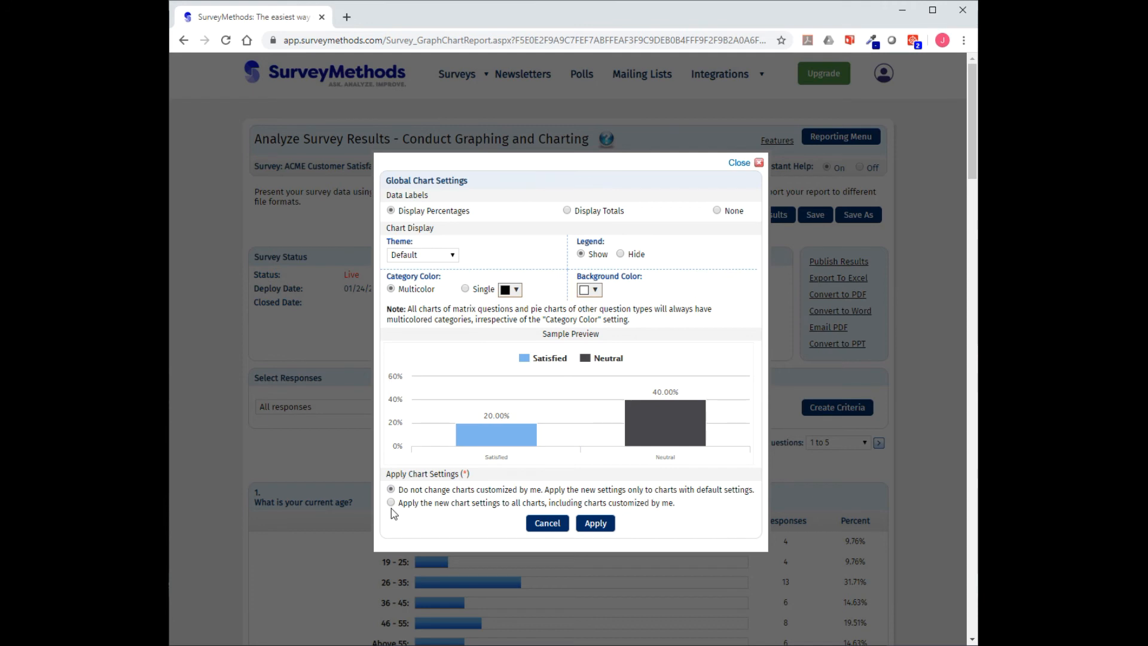
{"action": "left_click", "coordinate": [391, 502]}
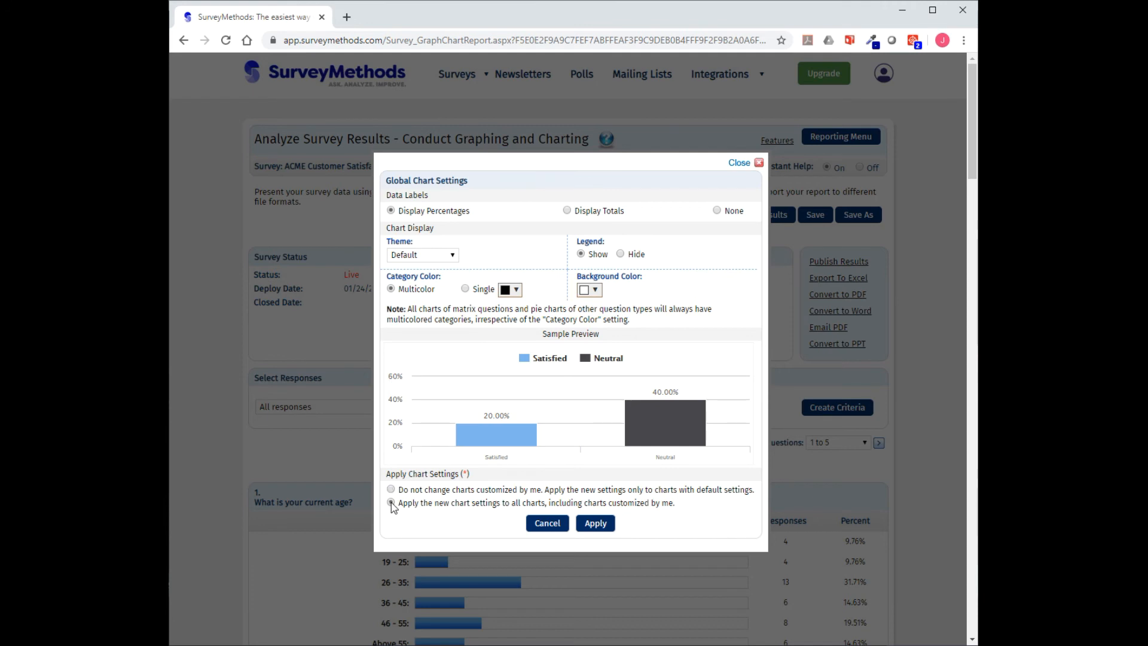
{"action": "left_click", "coordinate": [547, 523]}
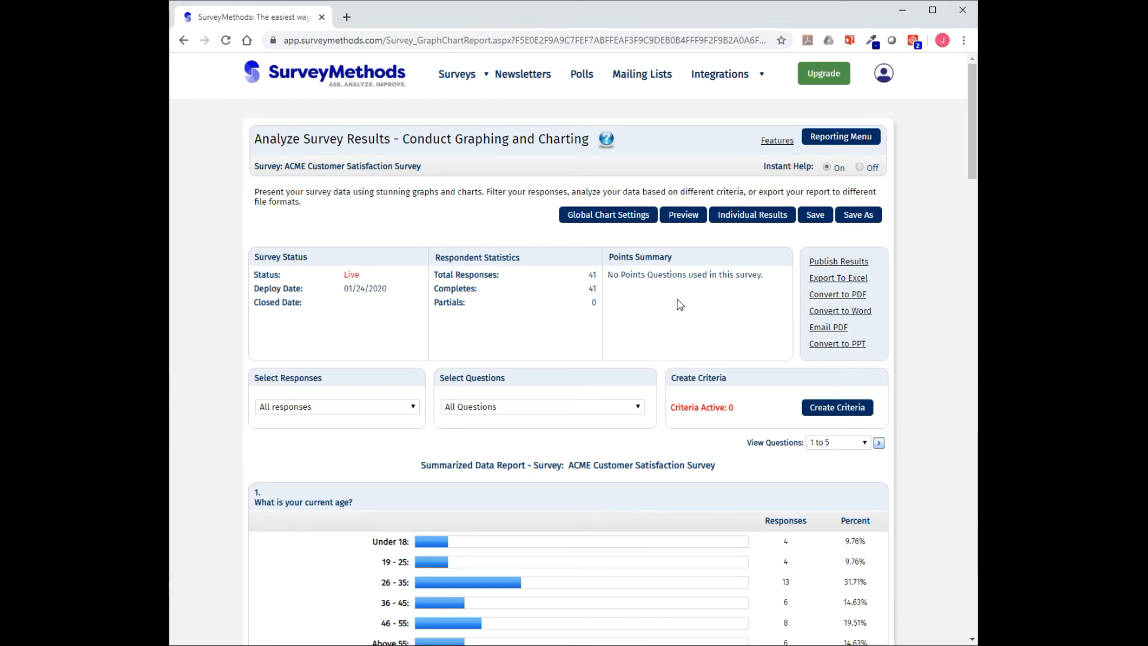
- Change the age question's chart type to Pie
{"action": "scroll", "coordinate": [681, 300], "scroll_direction": "down", "scroll_amount": 2}
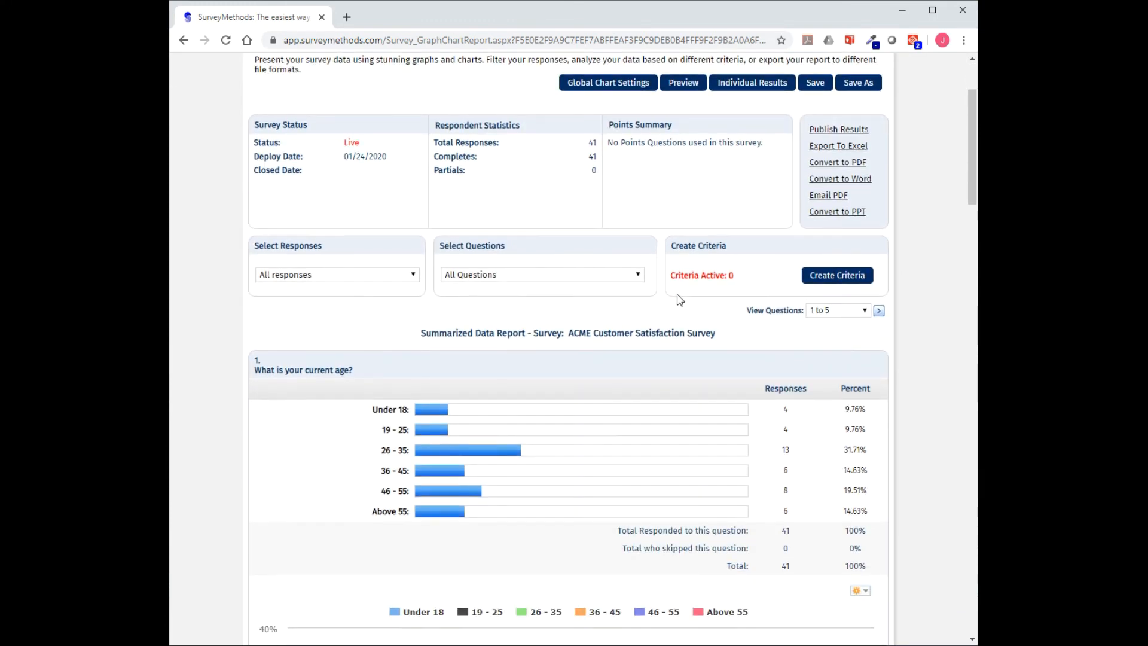
{"action": "scroll", "coordinate": [681, 300], "scroll_direction": "down", "scroll_amount": 3}
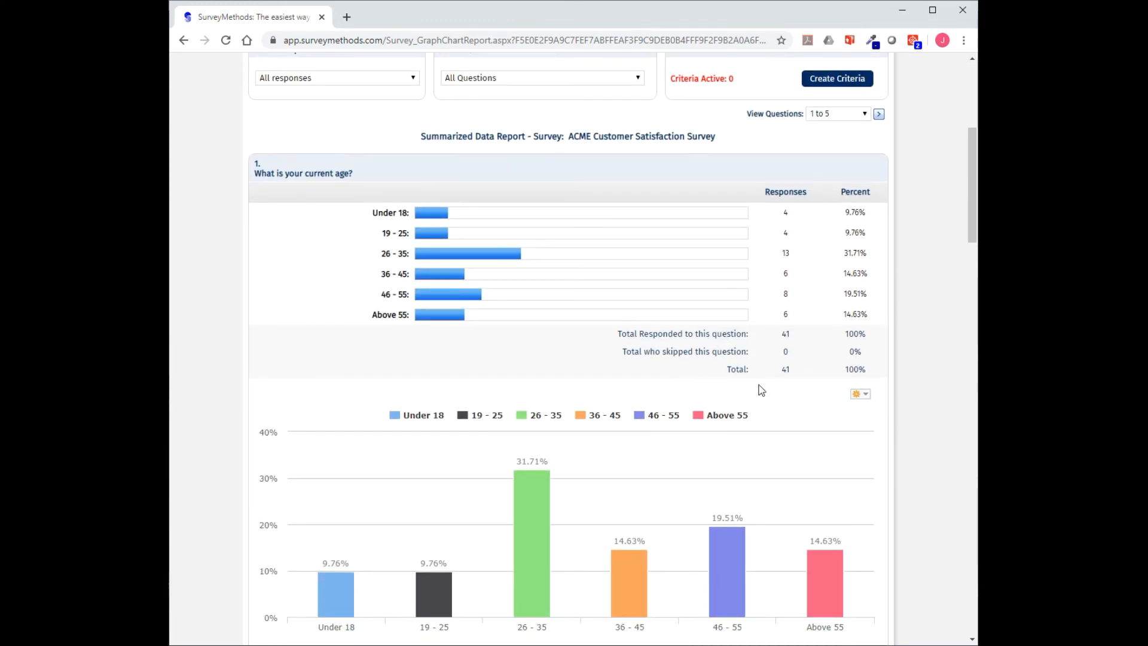
{"action": "scroll", "coordinate": [820, 405], "scroll_direction": "down", "scroll_amount": 1}
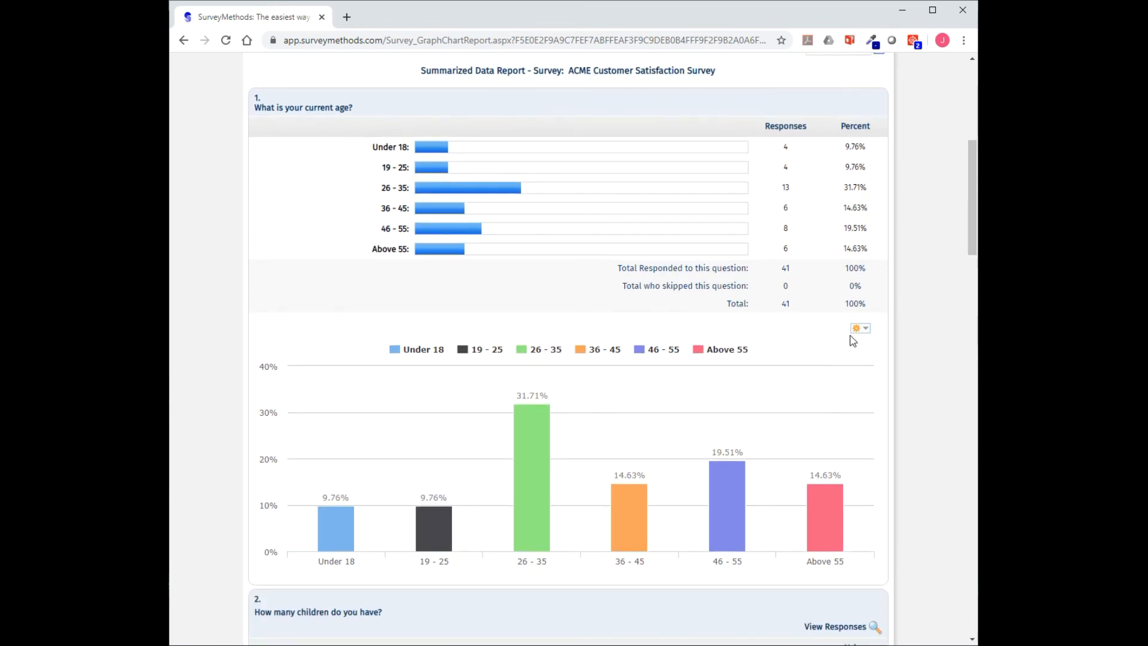
{"action": "left_click", "coordinate": [857, 330]}
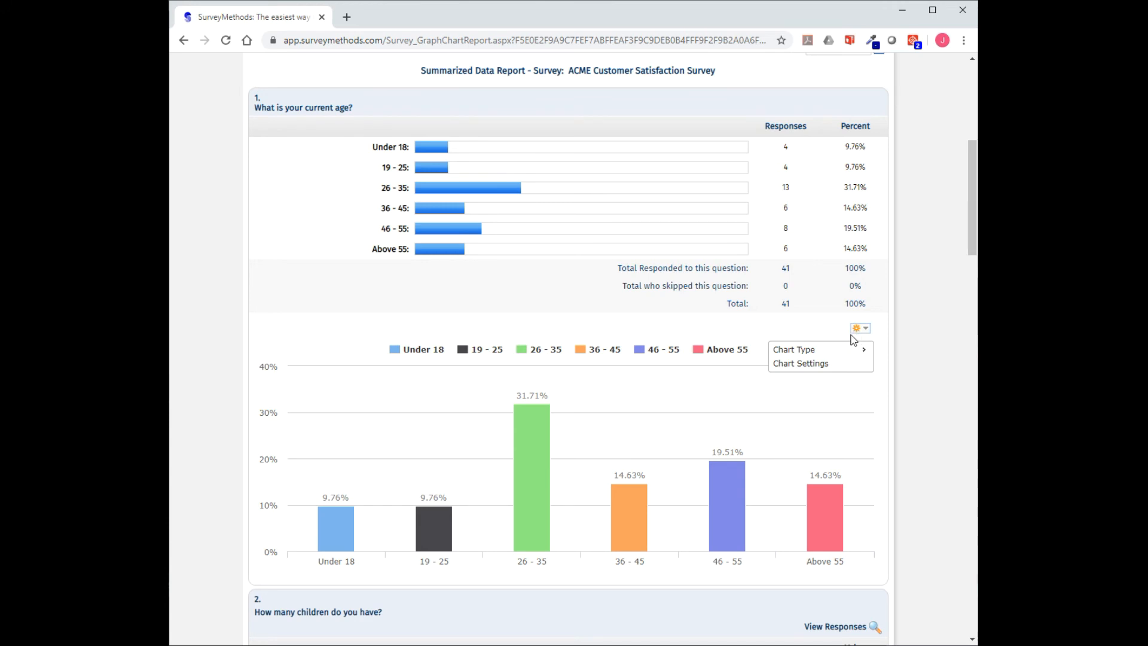
{"action": "mouse_move", "coordinate": [841, 352]}
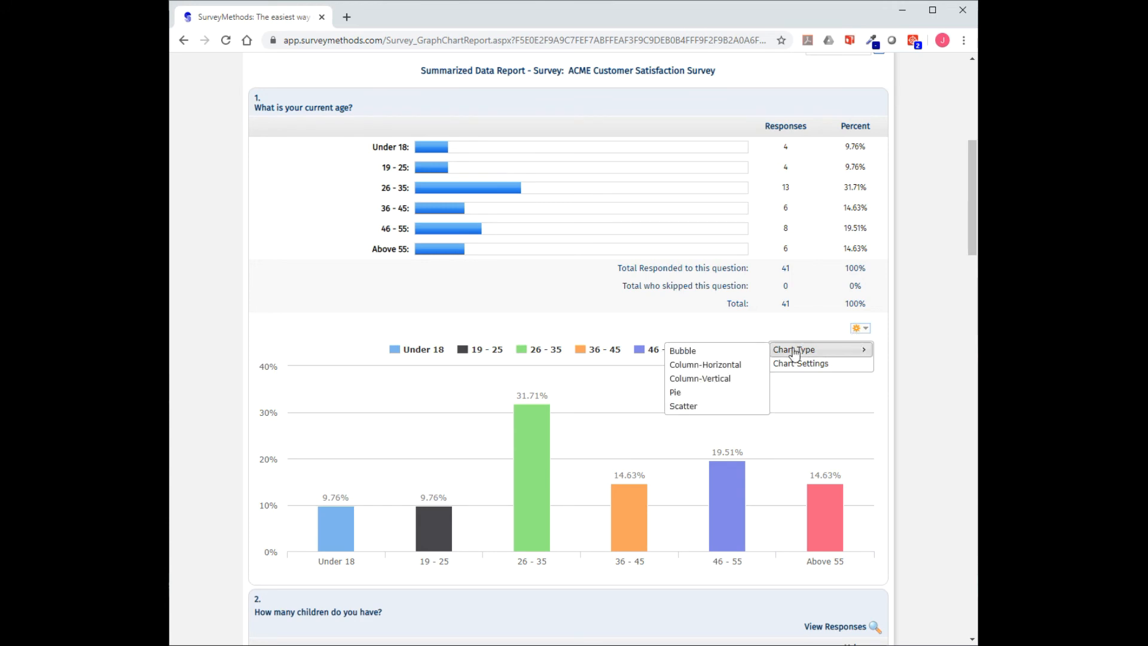
{"action": "left_click", "coordinate": [720, 399]}
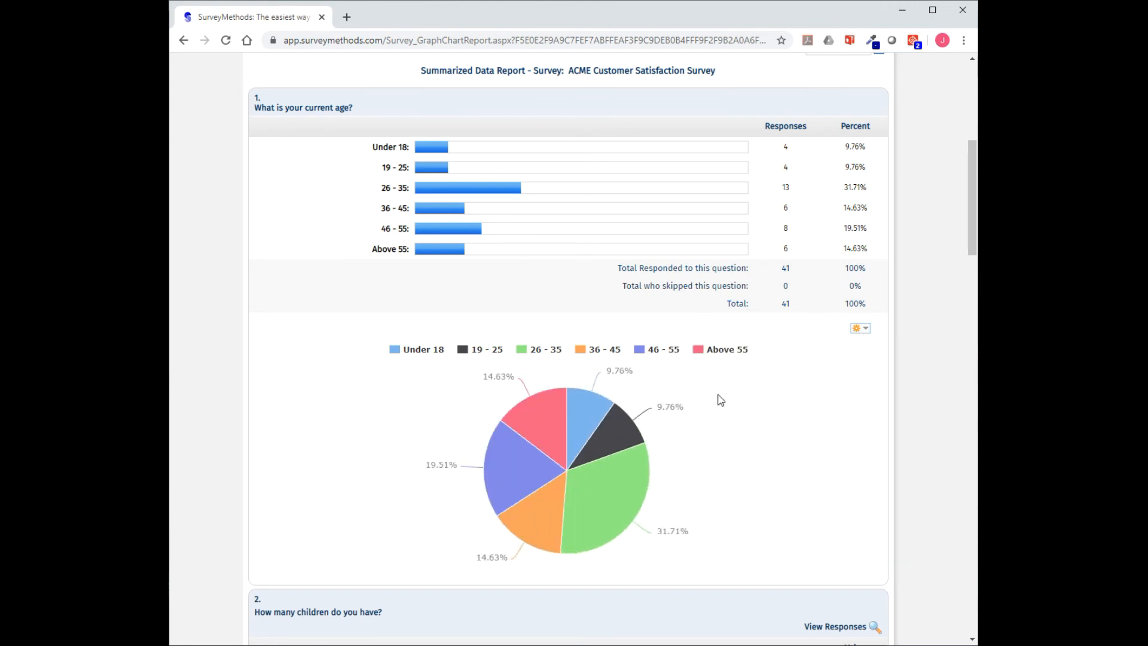
- Change the ethnicity question's chart type to Scatter
{"action": "scroll", "coordinate": [730, 307], "scroll_direction": "down", "scroll_amount": 10}
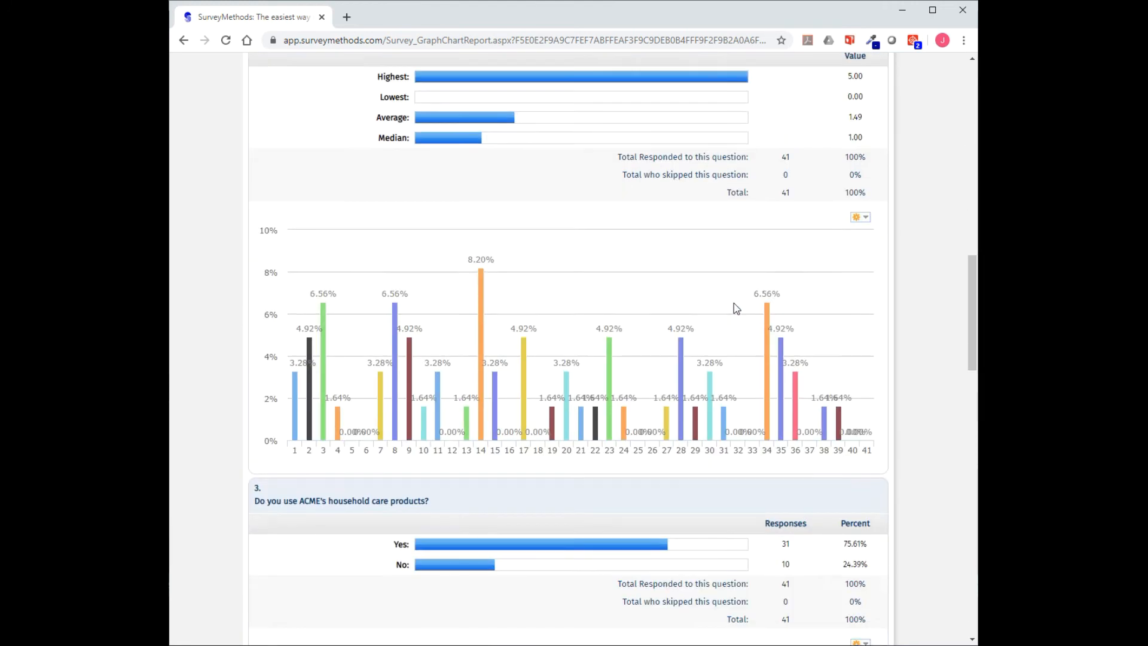
{"action": "scroll", "coordinate": [733, 303], "scroll_direction": "down", "scroll_amount": 20}
{"action": "scroll", "coordinate": [778, 323], "scroll_direction": "down", "scroll_amount": 5}
{"action": "left_click", "coordinate": [859, 306]}
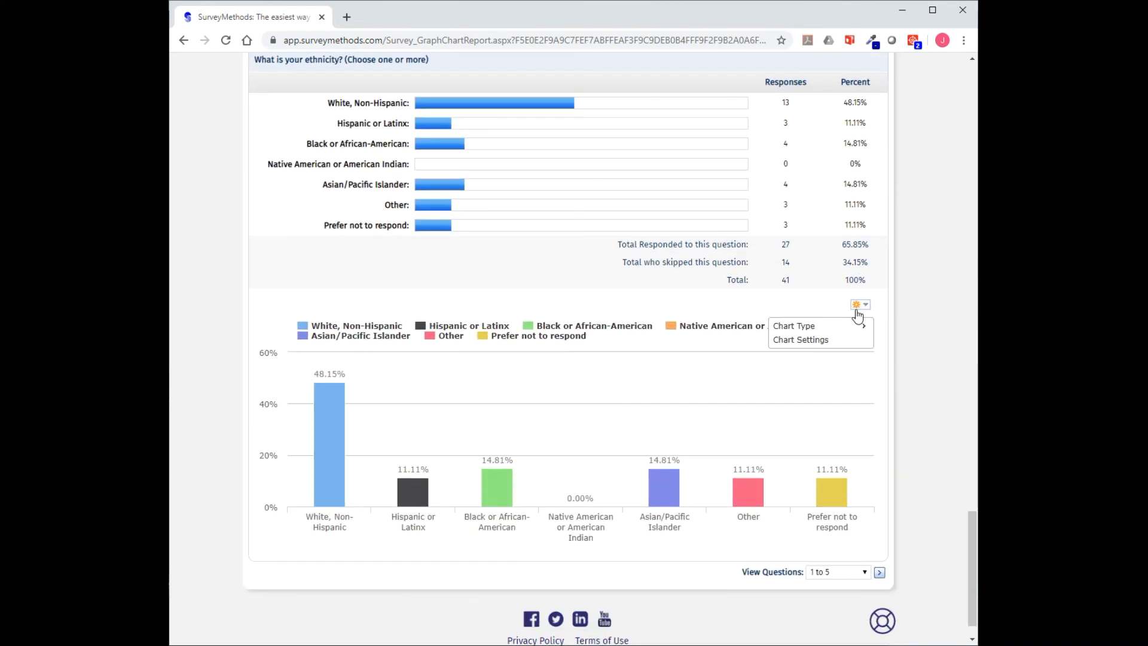
{"action": "mouse_move", "coordinate": [808, 328]}
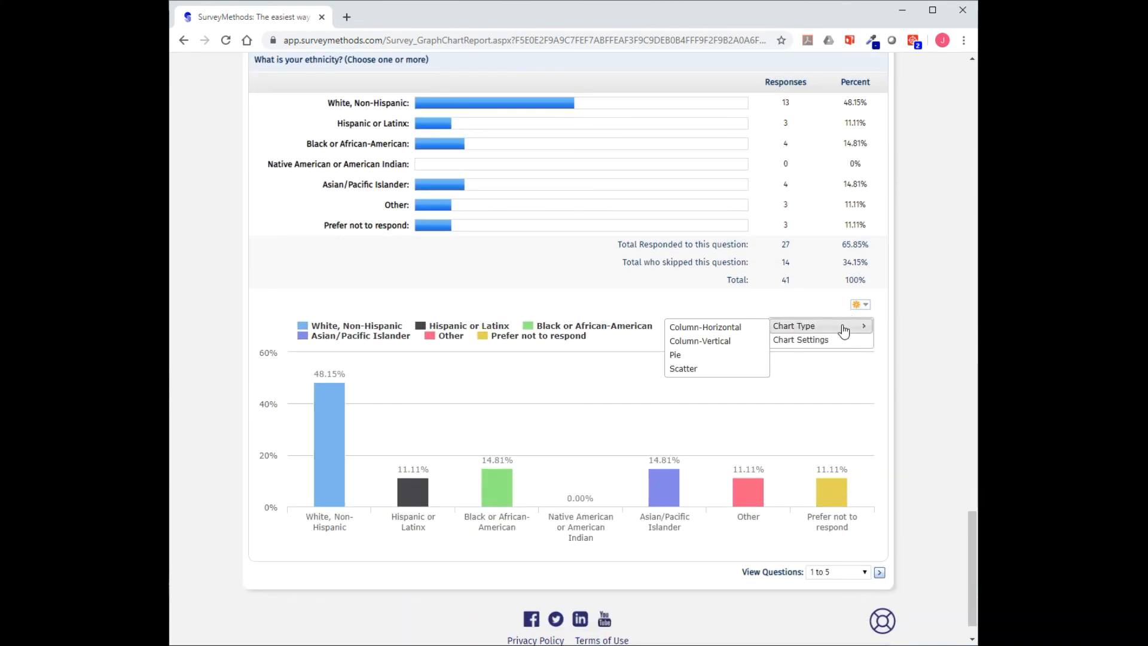
{"action": "left_click", "coordinate": [718, 368]}
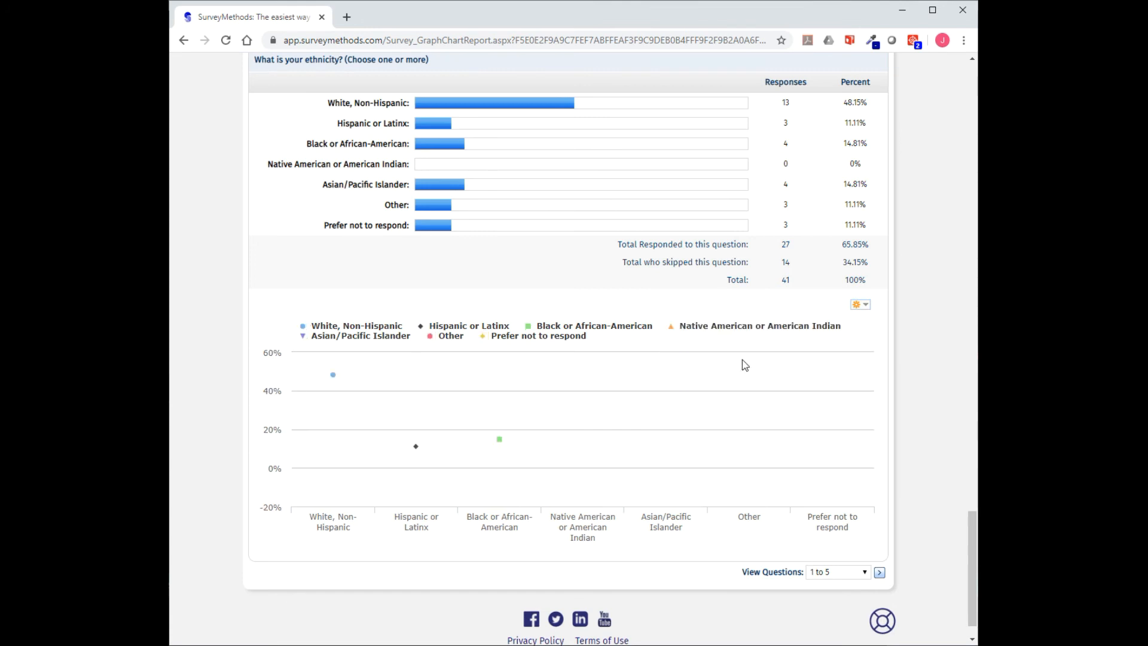
{"action": "left_click", "coordinate": [860, 305]}
- In the ethnicity chart's settings, hide the legend, show totals, and use a single dark green colour
{"action": "mouse_move", "coordinate": [859, 328]}
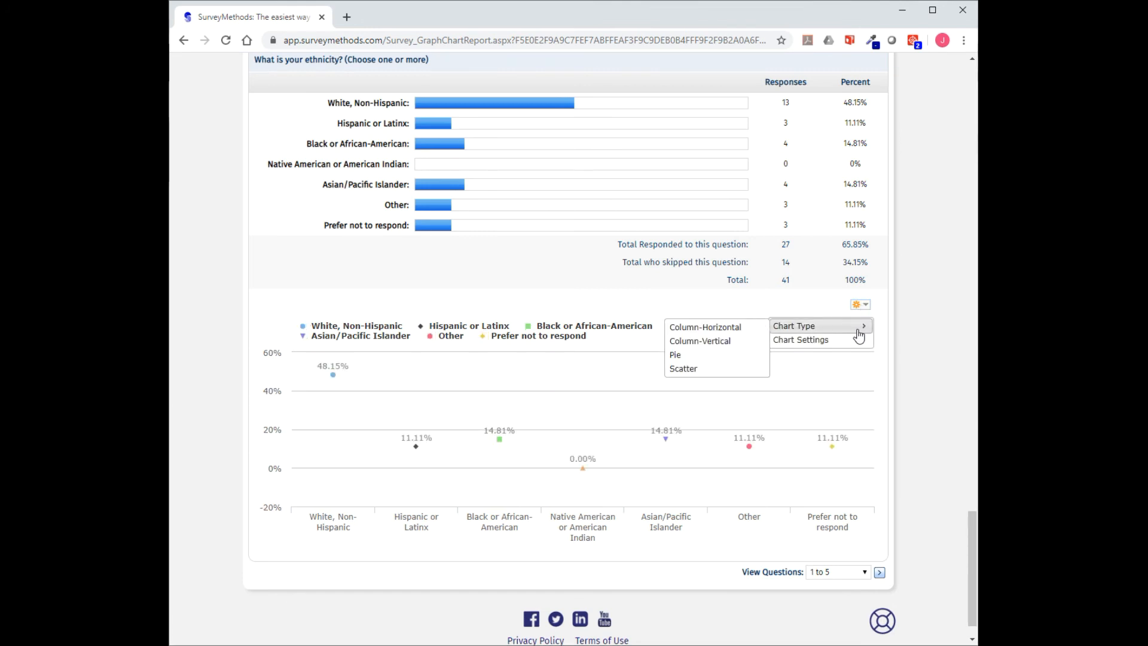
{"action": "left_click", "coordinate": [849, 339]}
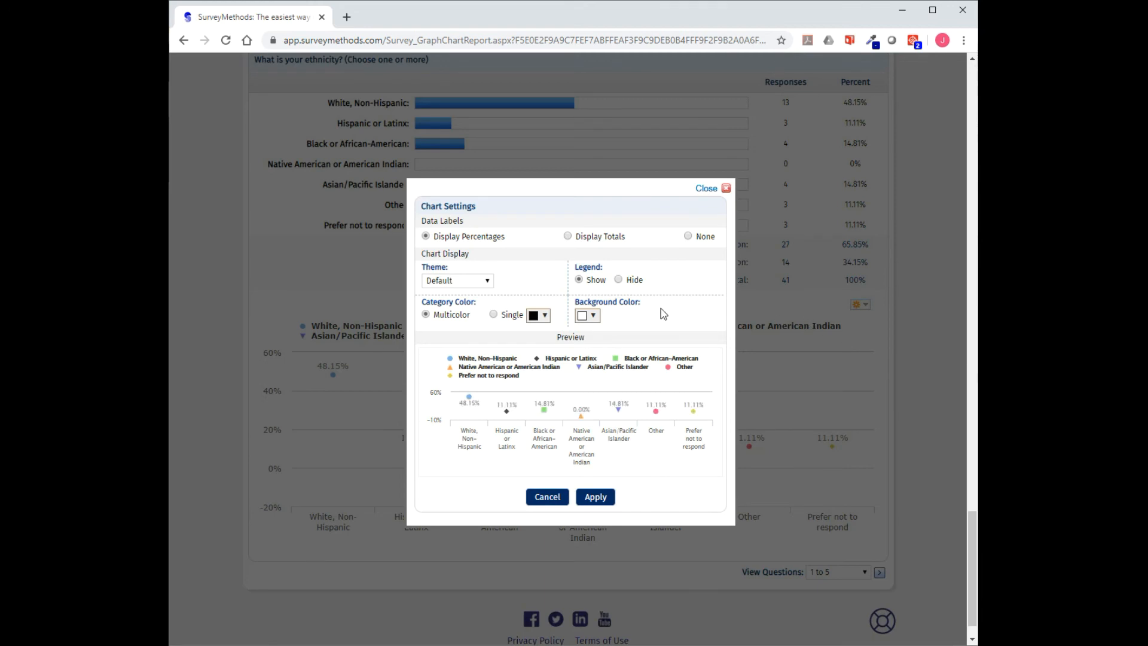
{"action": "left_click", "coordinate": [619, 280]}
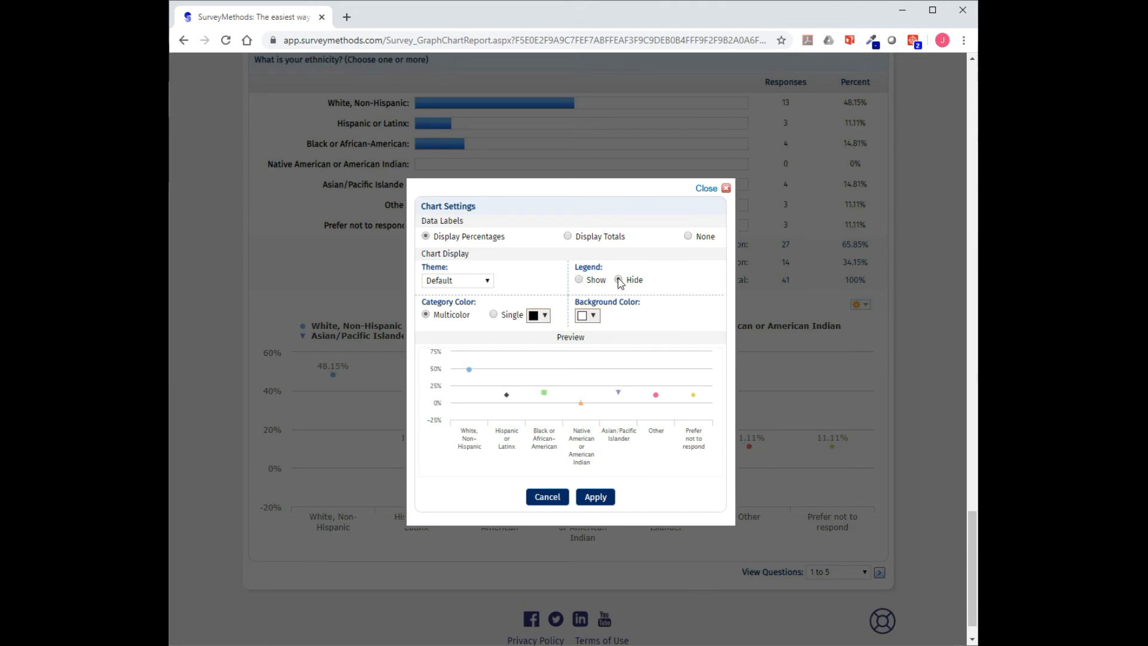
{"action": "left_click", "coordinate": [567, 236]}
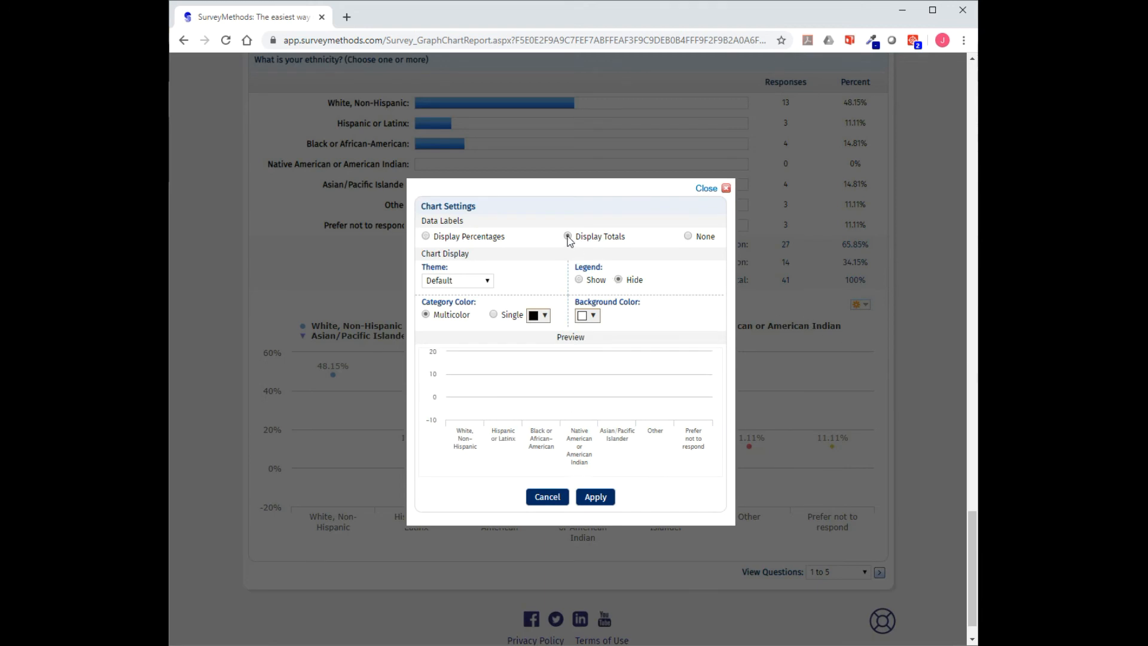
{"action": "left_click", "coordinate": [495, 314]}
{"action": "left_click", "coordinate": [539, 316]}
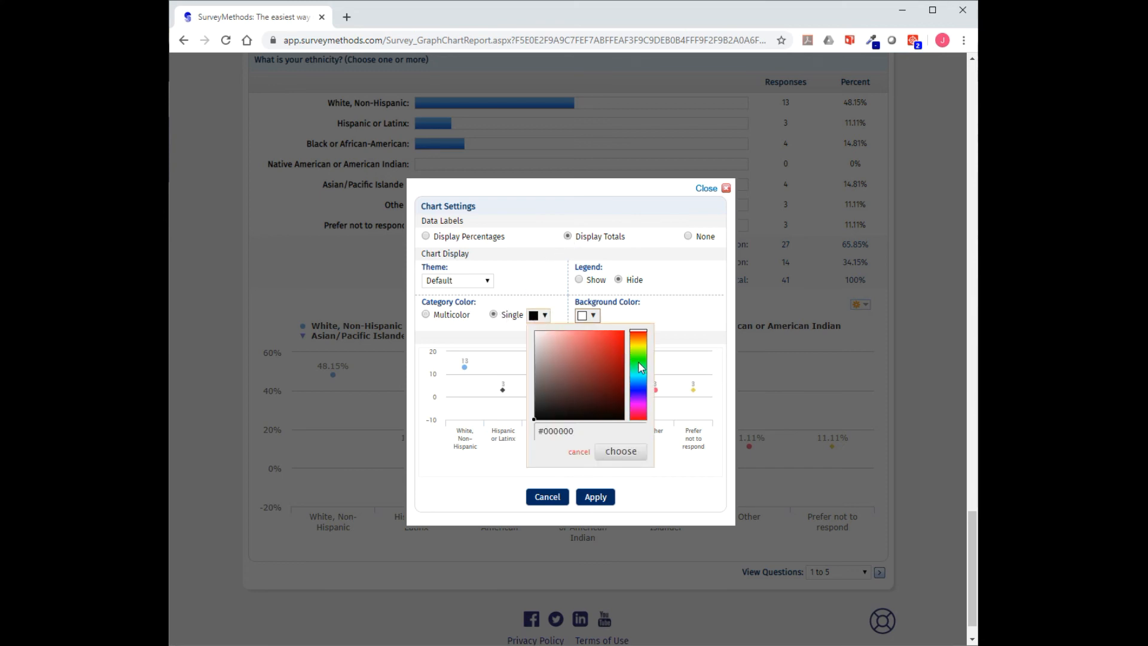
{"action": "left_click", "coordinate": [638, 362]}
{"action": "left_click", "coordinate": [590, 395]}
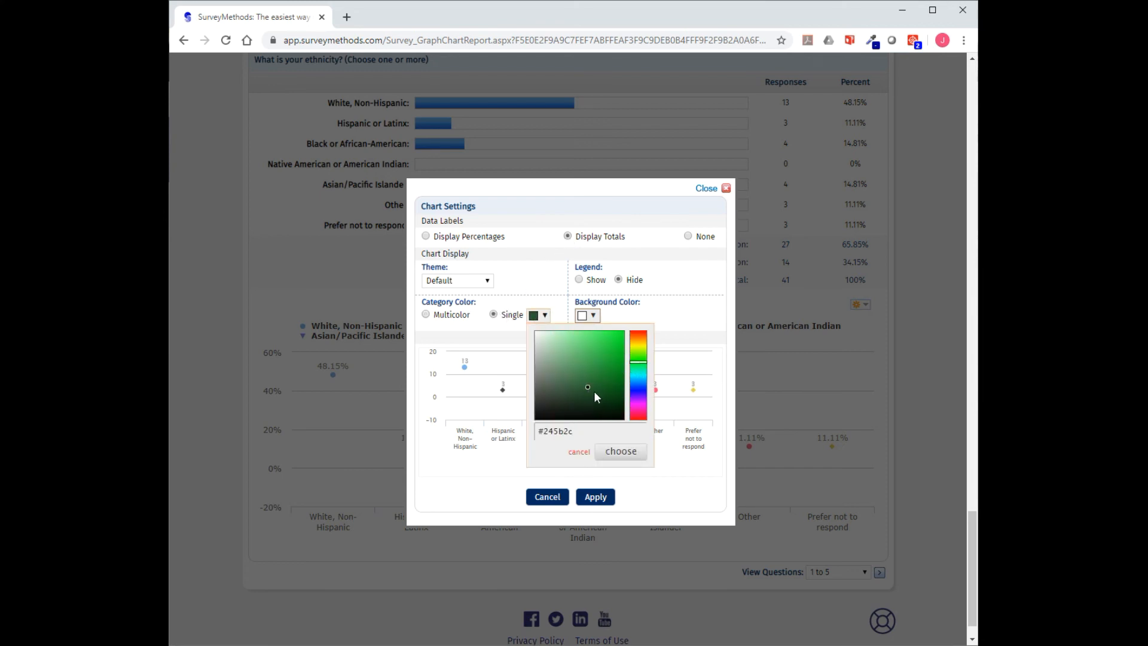
{"action": "left_click", "coordinate": [620, 451]}
- Set the chart background to grey #CCCCCC and apply the new style
{"action": "left_click", "coordinate": [586, 320]}
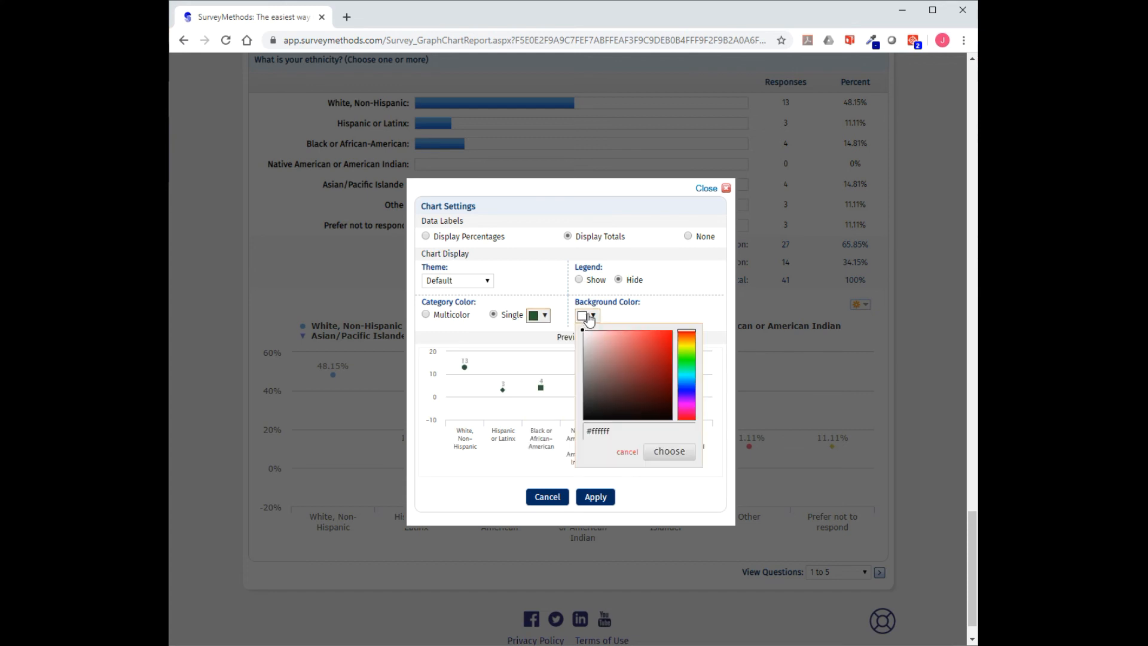
{"action": "double_click", "coordinate": [595, 431]}
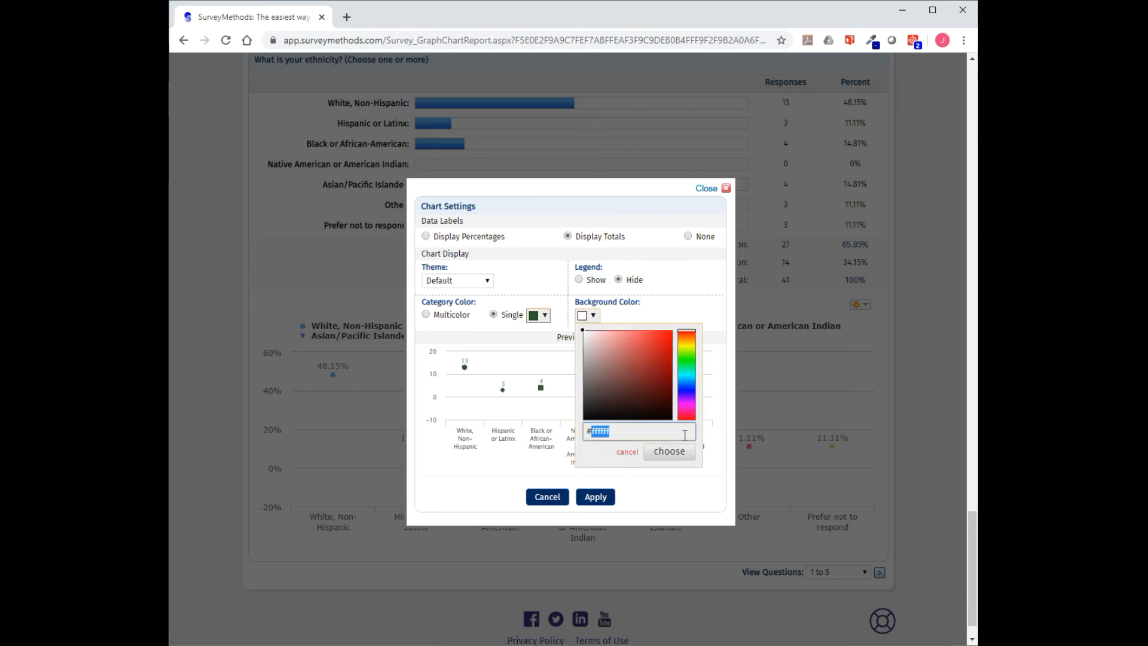
{"action": "type", "text": "CCCCCC"}
{"action": "left_click", "coordinate": [680, 451]}
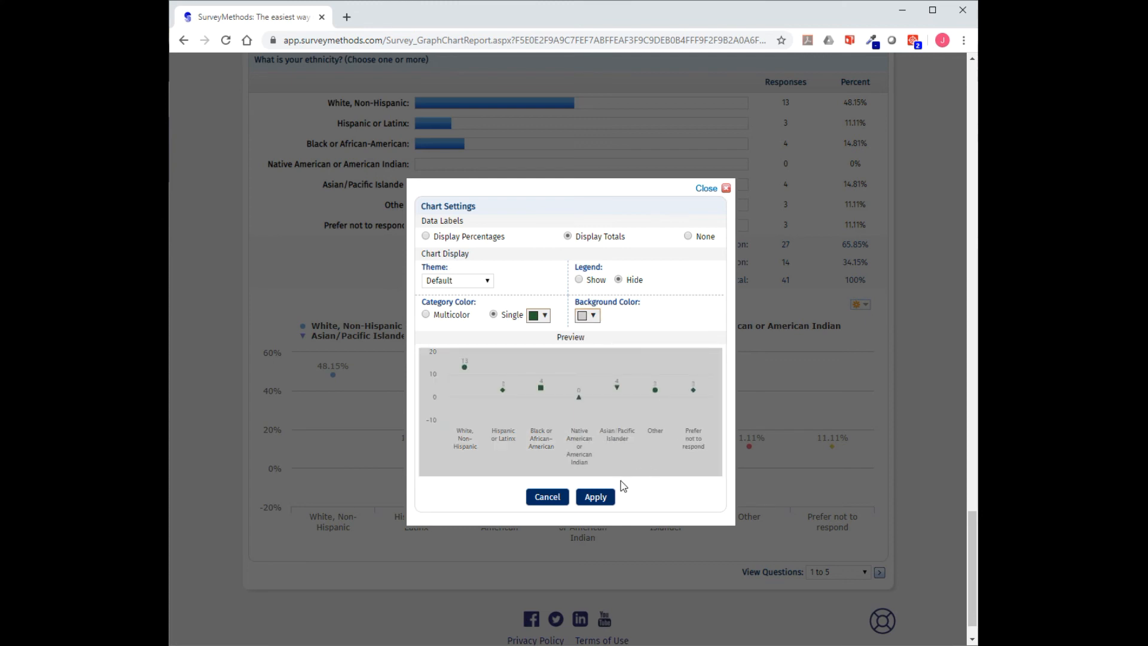
{"action": "left_click", "coordinate": [595, 497]}
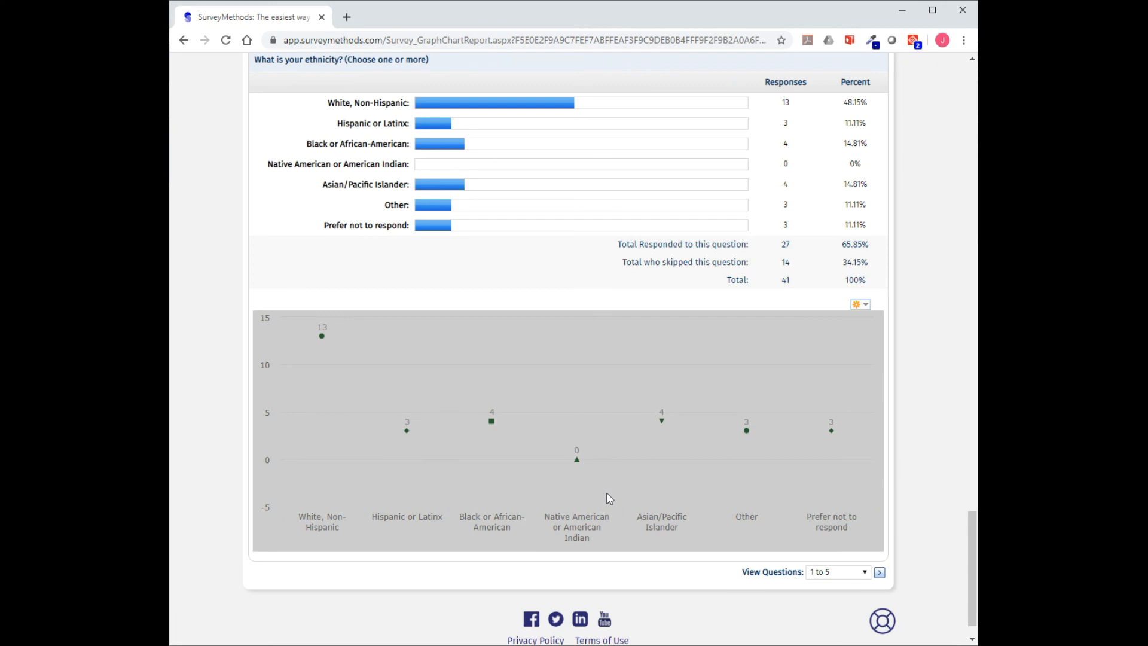
- Switch the gender chart's type to Column-Horizontal and return to the report's top
{"action": "scroll", "coordinate": [625, 483], "scroll_direction": "up", "scroll_amount": 8}
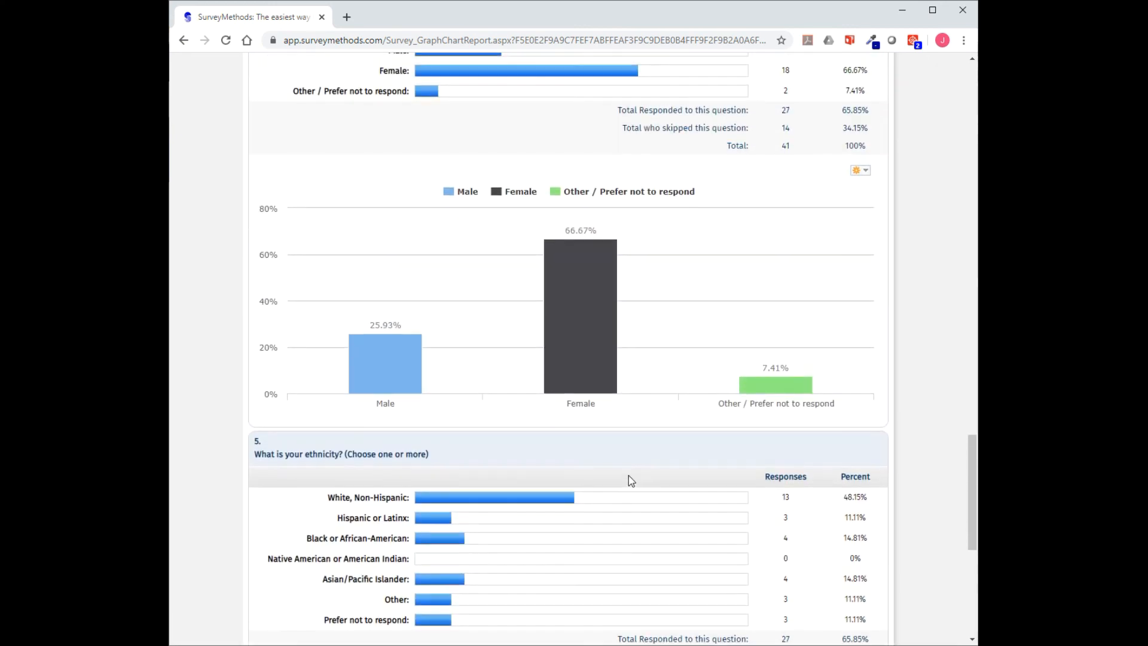
{"action": "scroll", "coordinate": [629, 481], "scroll_direction": "up", "scroll_amount": 2}
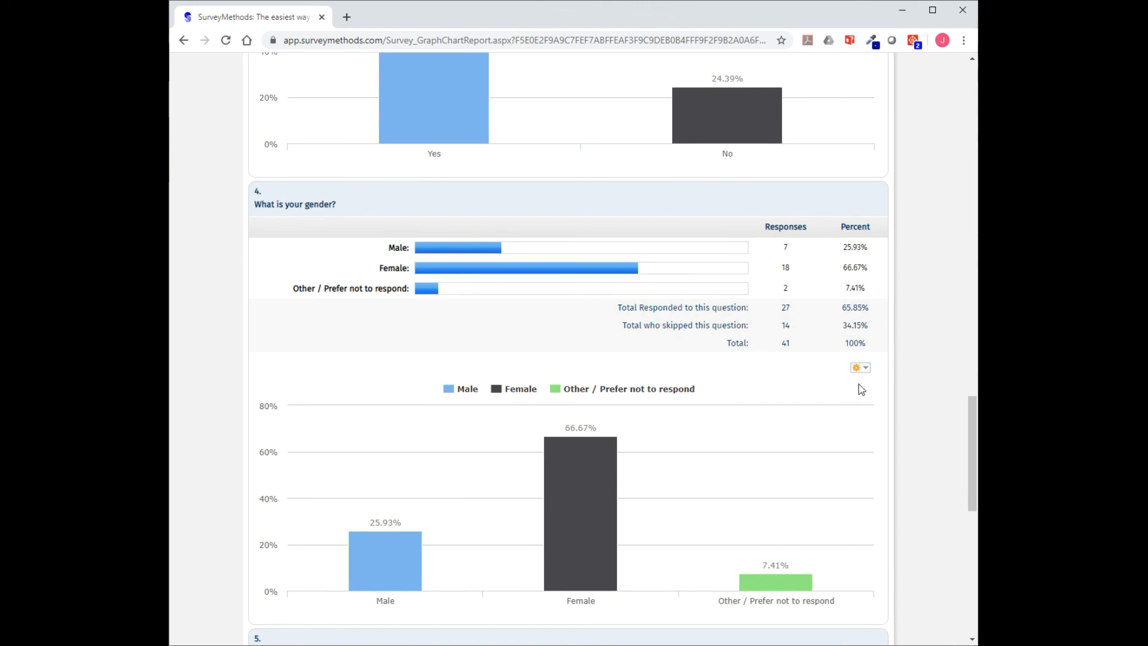
{"action": "left_click", "coordinate": [861, 367]}
{"action": "mouse_move", "coordinate": [777, 391]}
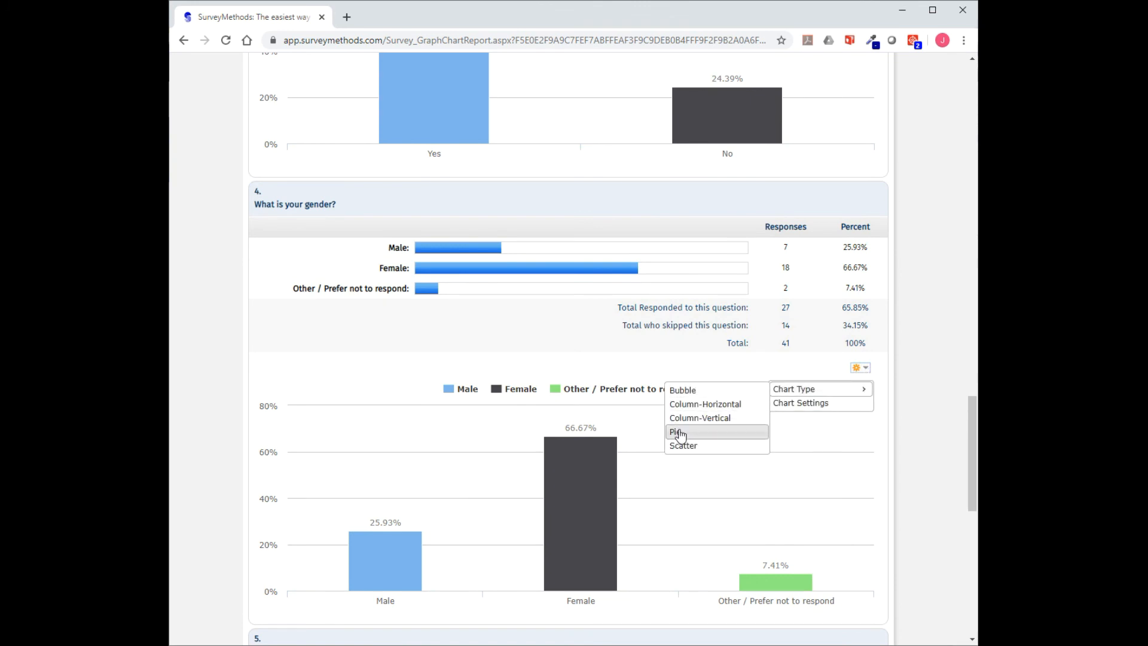
{"action": "left_click", "coordinate": [688, 404]}
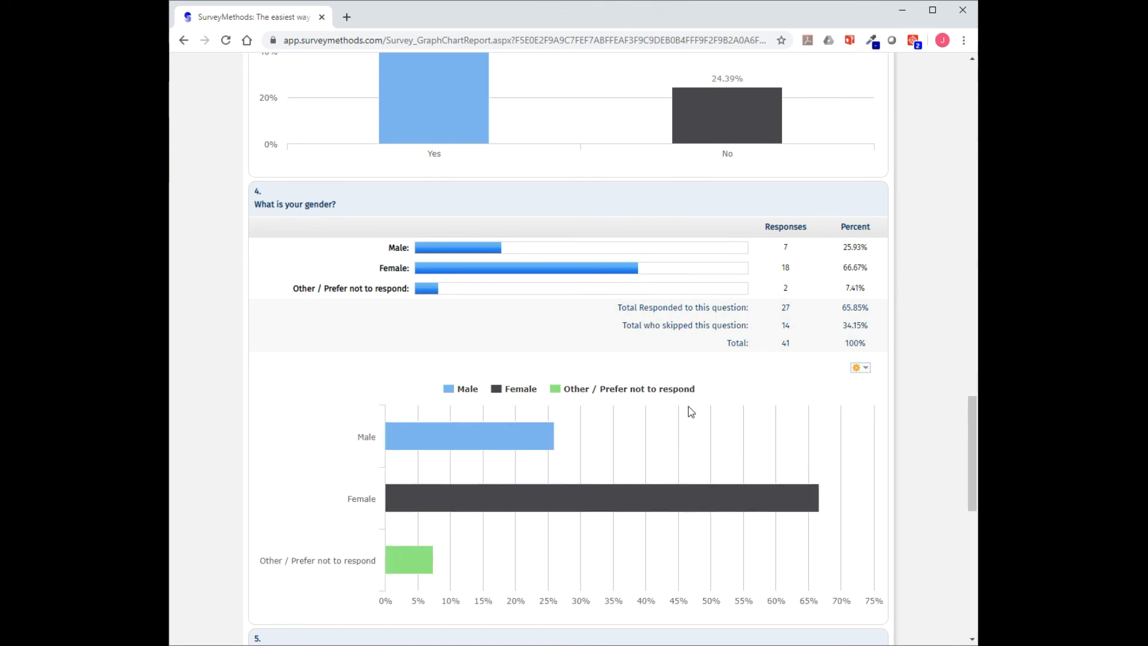
{"action": "scroll", "coordinate": [801, 465], "scroll_direction": "up", "scroll_amount": 5}
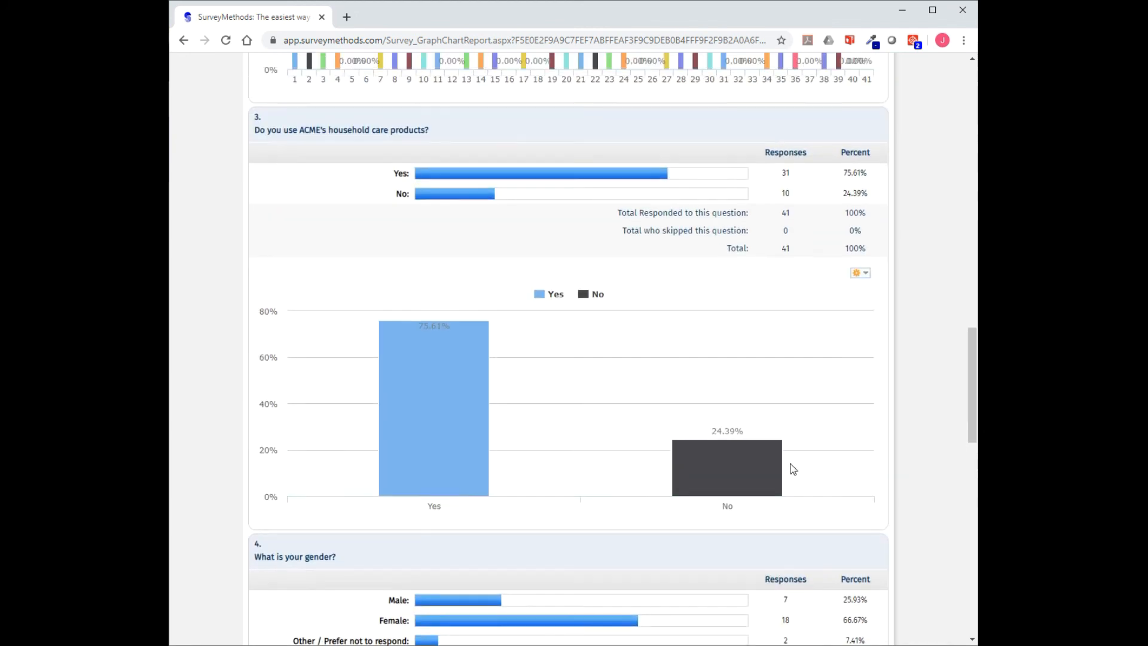
{"action": "scroll", "coordinate": [827, 397], "scroll_direction": "up", "scroll_amount": 7}
{"action": "scroll", "coordinate": [804, 357], "scroll_direction": "up", "scroll_amount": 12}
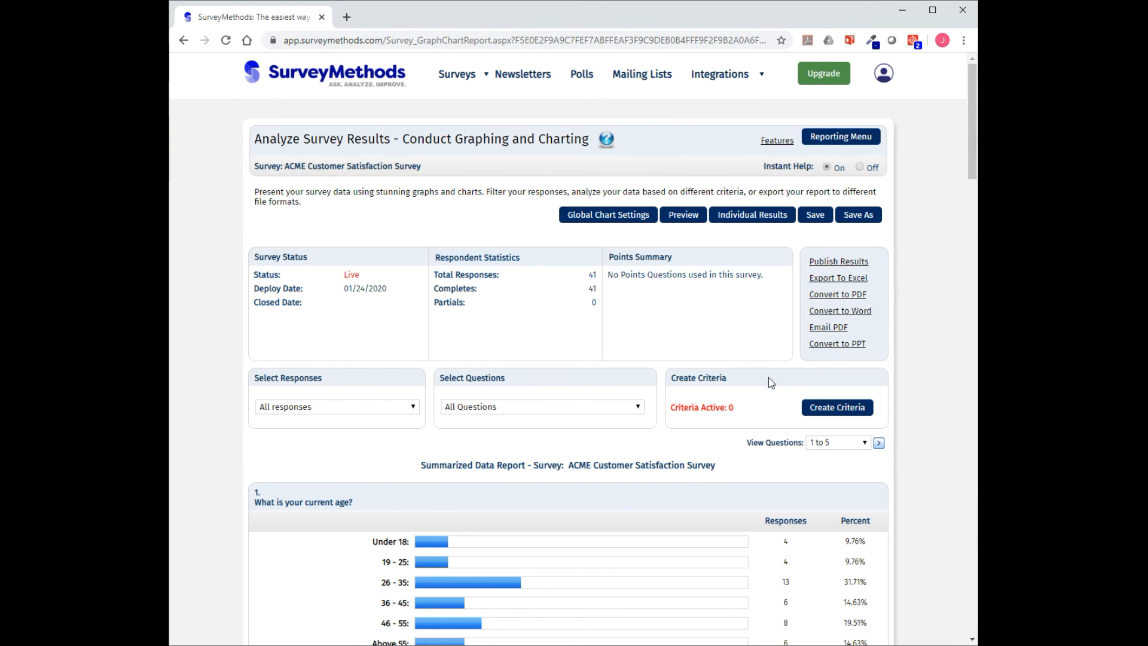
- Add a Questions criterion for age equal to 36 - 45
{"action": "left_click", "coordinate": [837, 407]}
{"action": "left_click", "coordinate": [389, 285]}
{"action": "left_click", "coordinate": [341, 306]}
{"action": "left_click", "coordinate": [333, 317]}
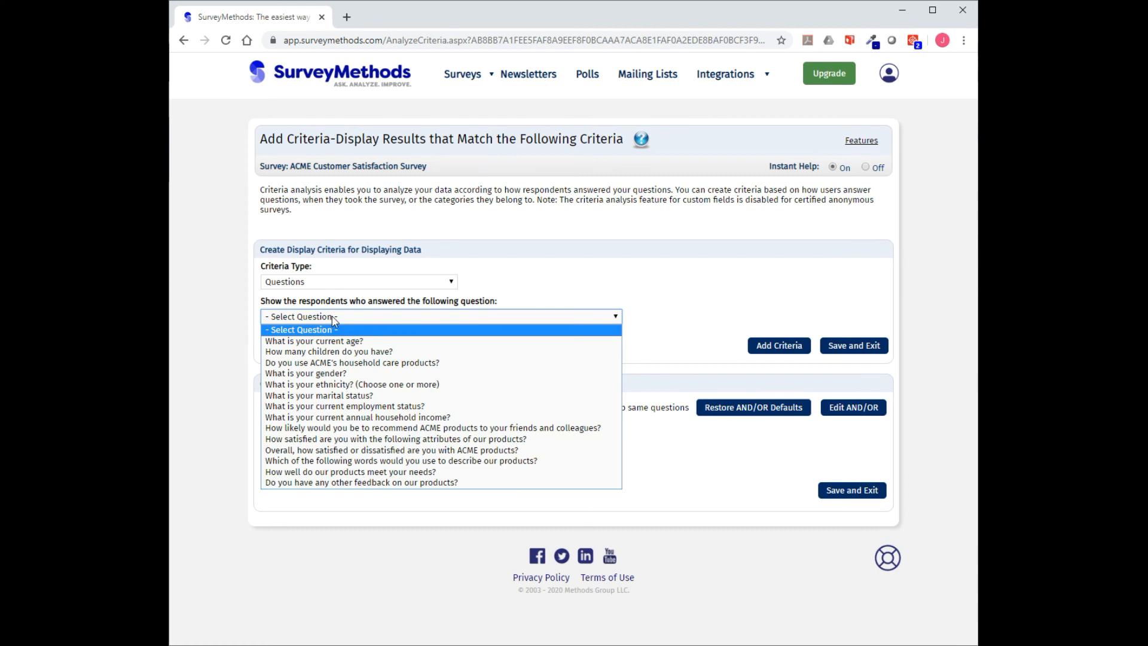
{"action": "left_click", "coordinate": [333, 342]}
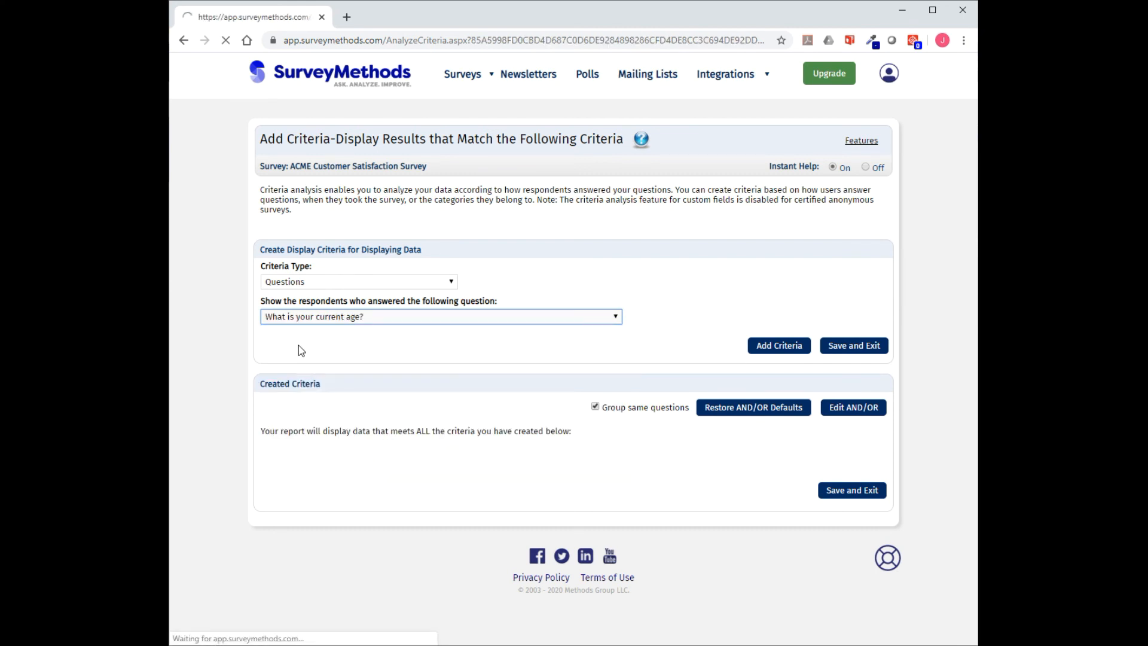
{"action": "left_click", "coordinate": [299, 385]}
{"action": "left_click", "coordinate": [297, 442]}
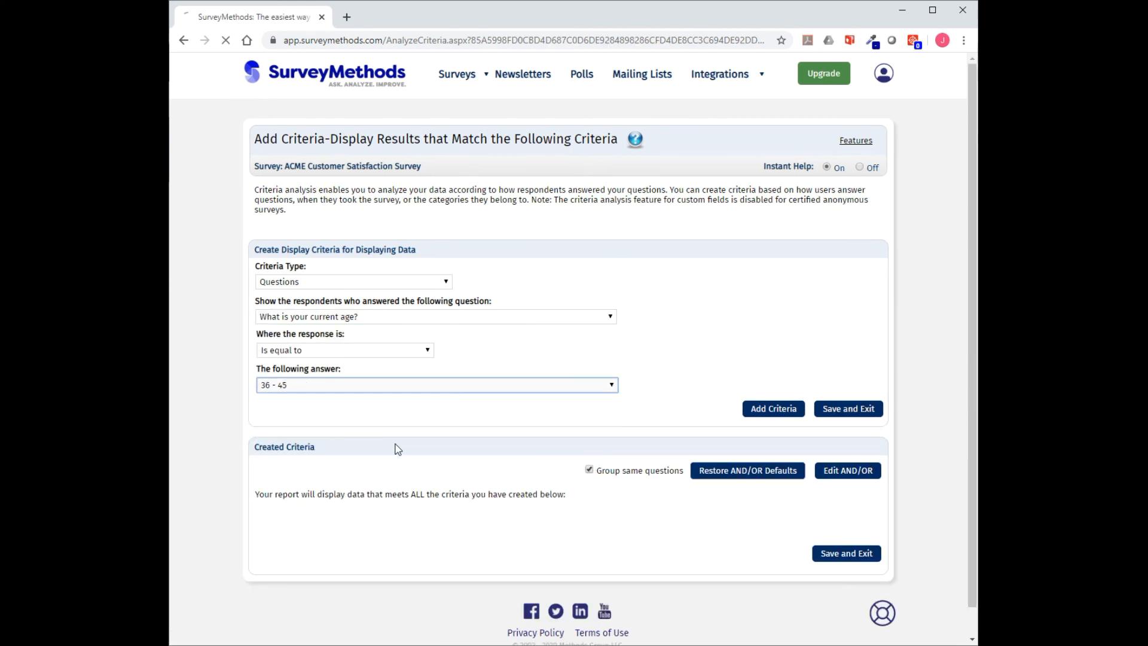
{"action": "left_click", "coordinate": [765, 411]}
- Add a gender Is equal to Female criterion, then save and exit
{"action": "left_click", "coordinate": [326, 282]}
{"action": "left_click", "coordinate": [310, 306]}
{"action": "left_click", "coordinate": [316, 317]}
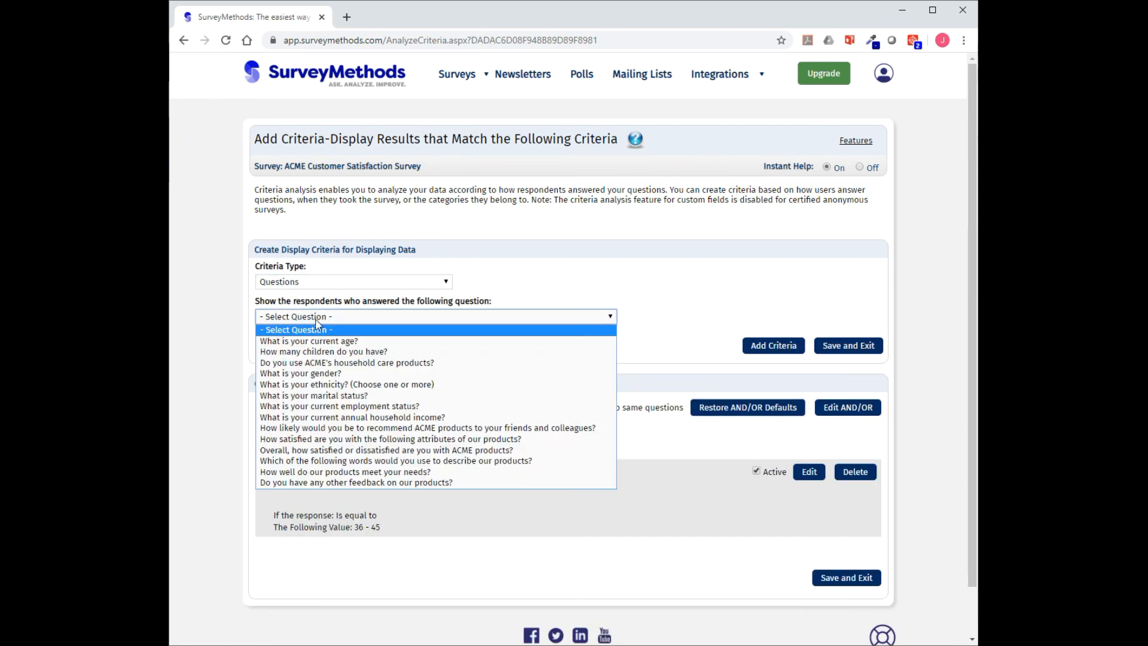
{"action": "left_click", "coordinate": [305, 373]}
{"action": "left_click", "coordinate": [302, 349]}
{"action": "left_click", "coordinate": [299, 361]}
{"action": "left_click", "coordinate": [299, 388]}
{"action": "left_click", "coordinate": [305, 407]}
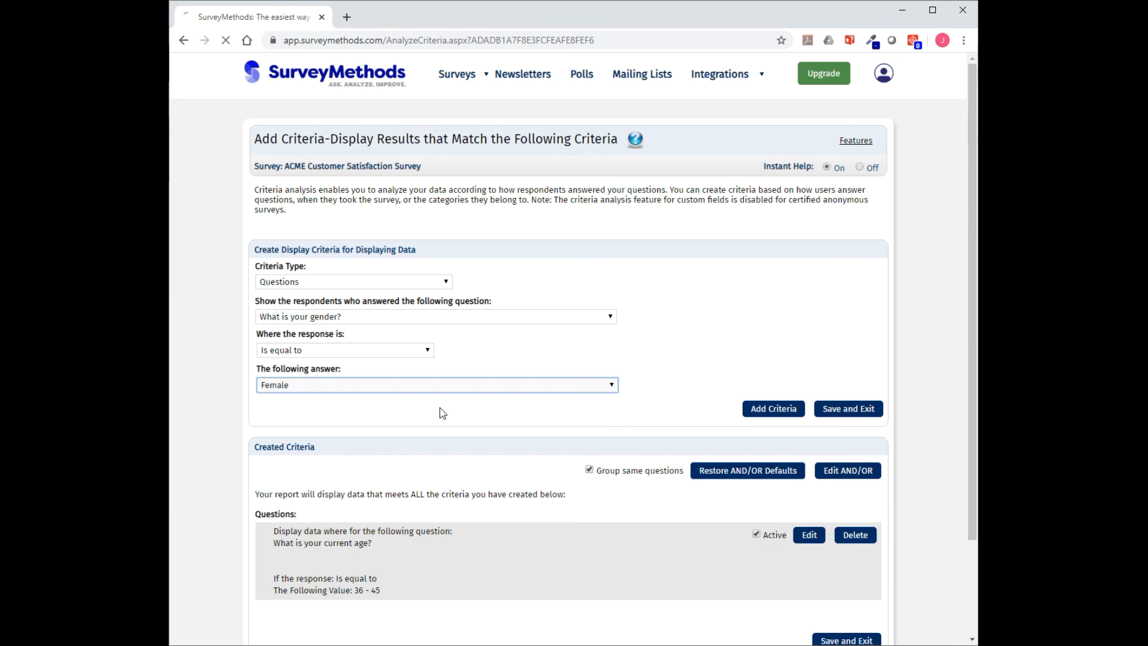
{"action": "left_click", "coordinate": [771, 412]}
{"action": "scroll", "coordinate": [656, 241], "scroll_direction": "down", "scroll_amount": 1}
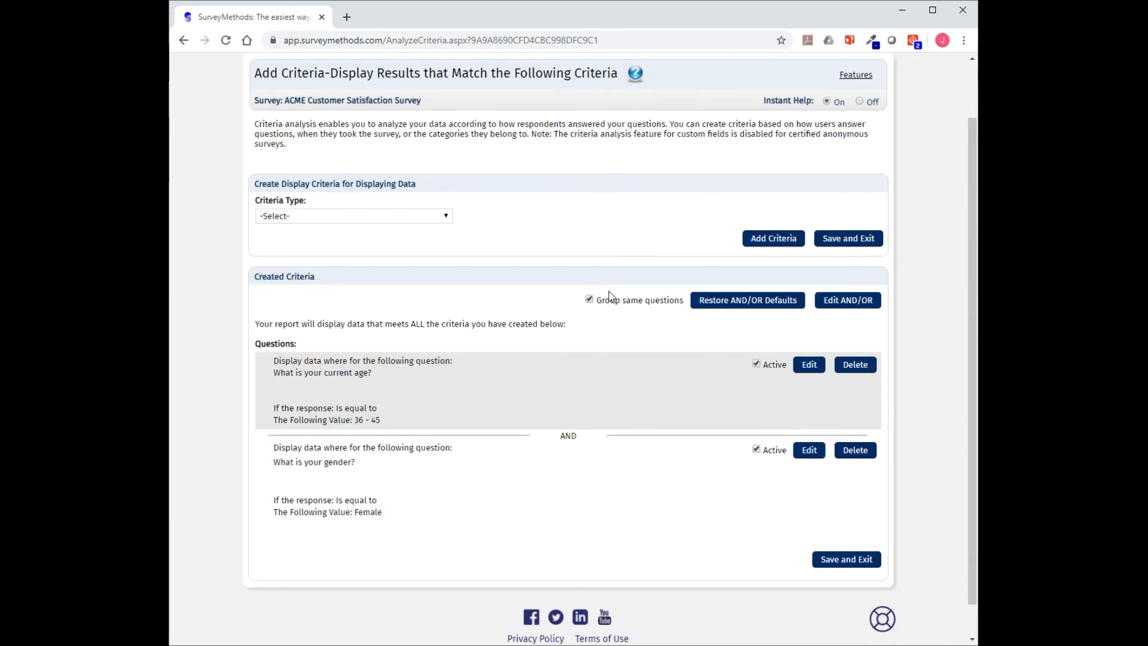
{"action": "left_click", "coordinate": [861, 559]}
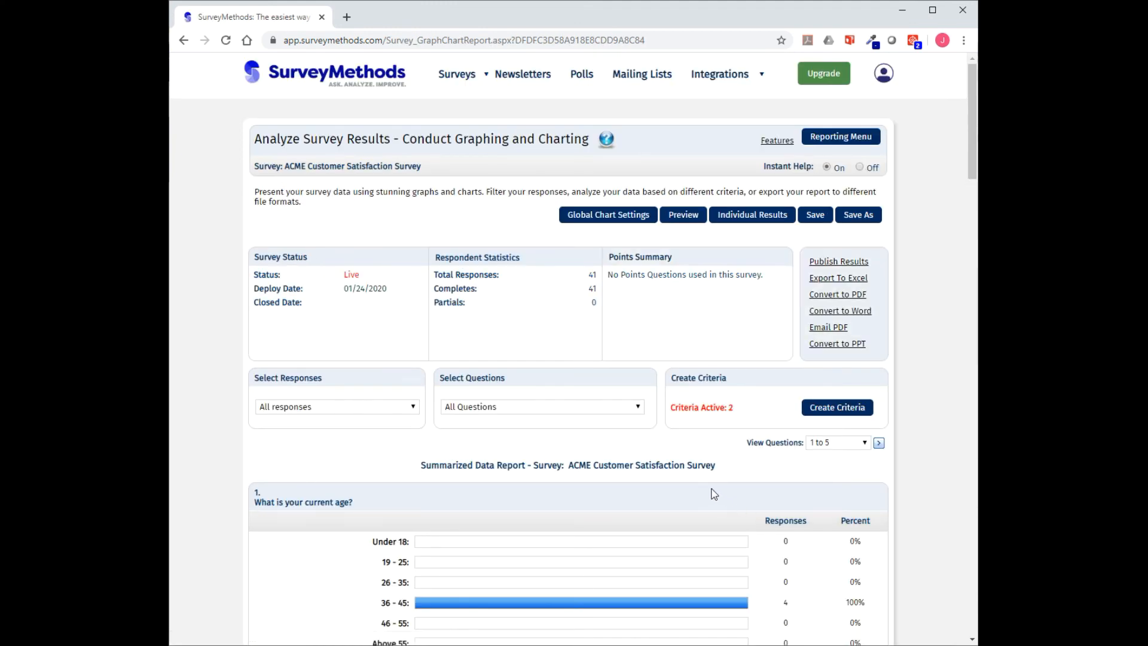
{"action": "scroll", "coordinate": [708, 336], "scroll_direction": "down", "scroll_amount": 10}
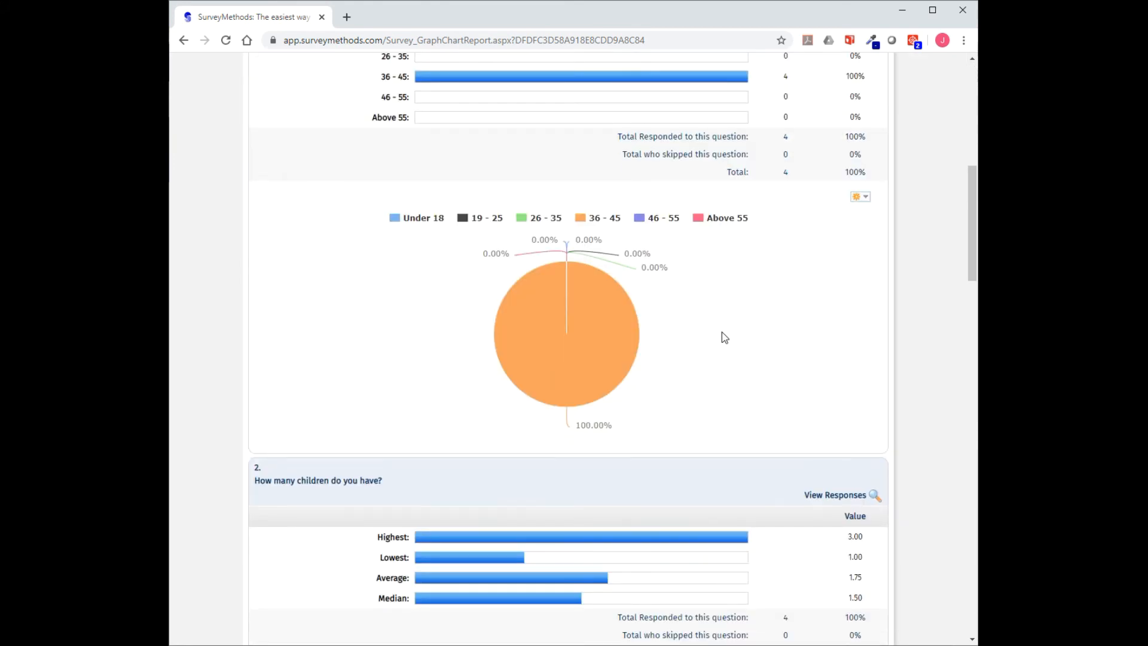
{"action": "scroll", "coordinate": [727, 341], "scroll_direction": "down", "scroll_amount": 2}
{"action": "scroll", "coordinate": [725, 342], "scroll_direction": "up", "scroll_amount": 12}
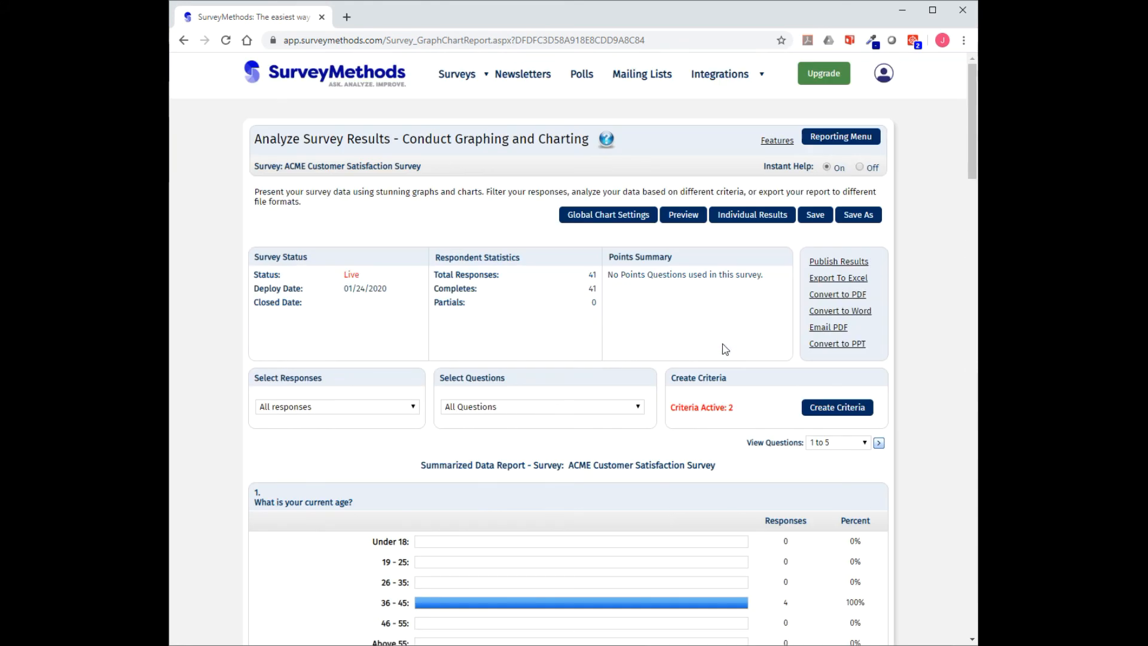
- Save the filtered report under the name My Custom Report
{"action": "left_click", "coordinate": [860, 214]}
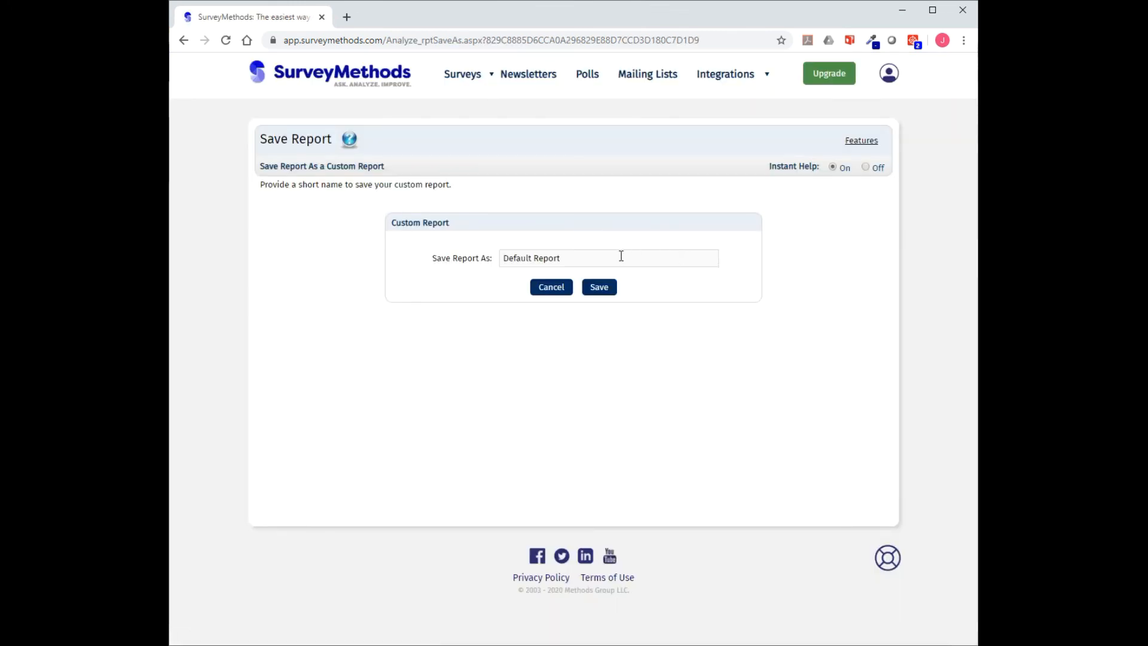
{"action": "left_click_drag", "start_coordinate": [620, 254], "coordinate": [250, 183]}
{"action": "type", "text": "My Custom Report"}
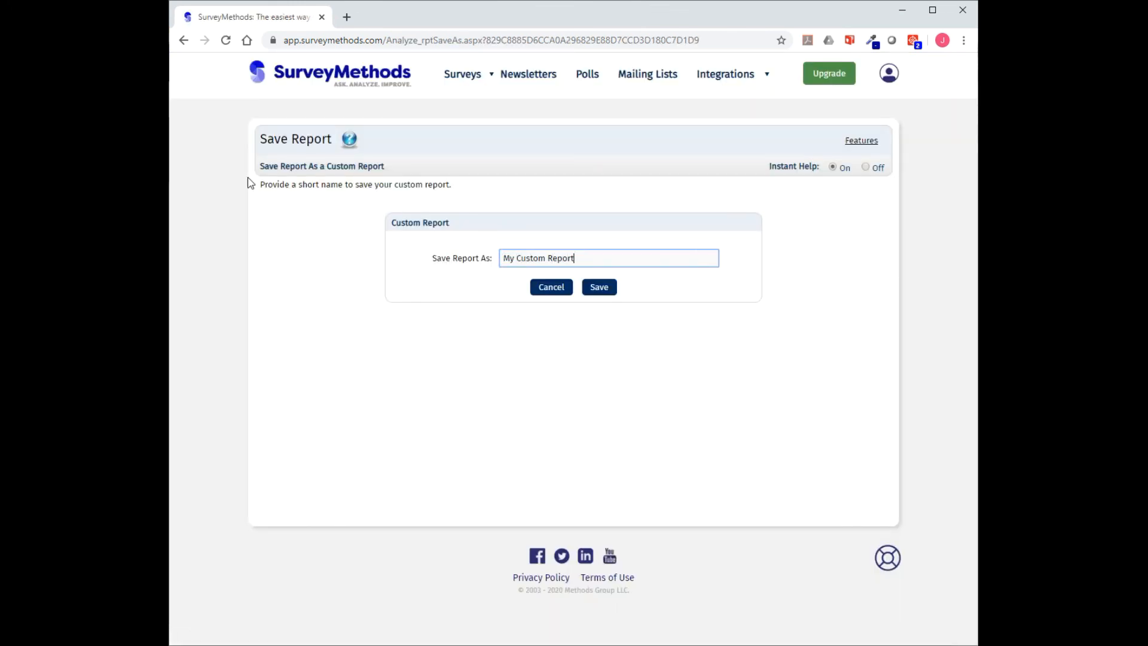
{"action": "left_click", "coordinate": [597, 289]}
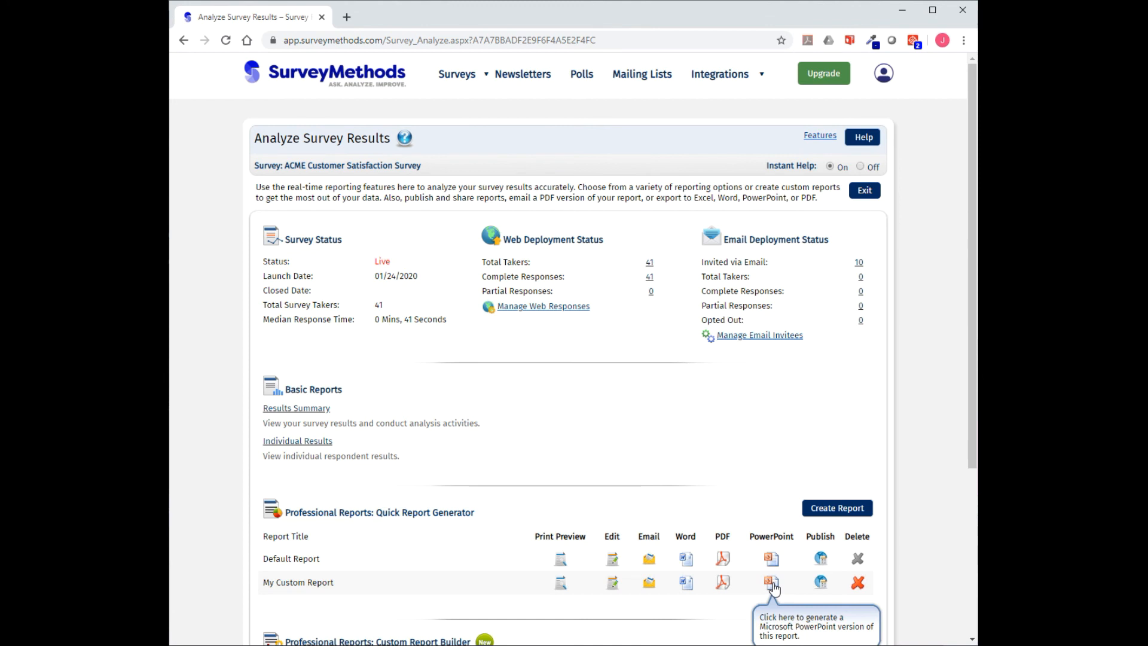
- Export My Custom Report to PowerPoint, download GCPpt_50244532.ppt, and open it
{"action": "left_click", "coordinate": [771, 581]}
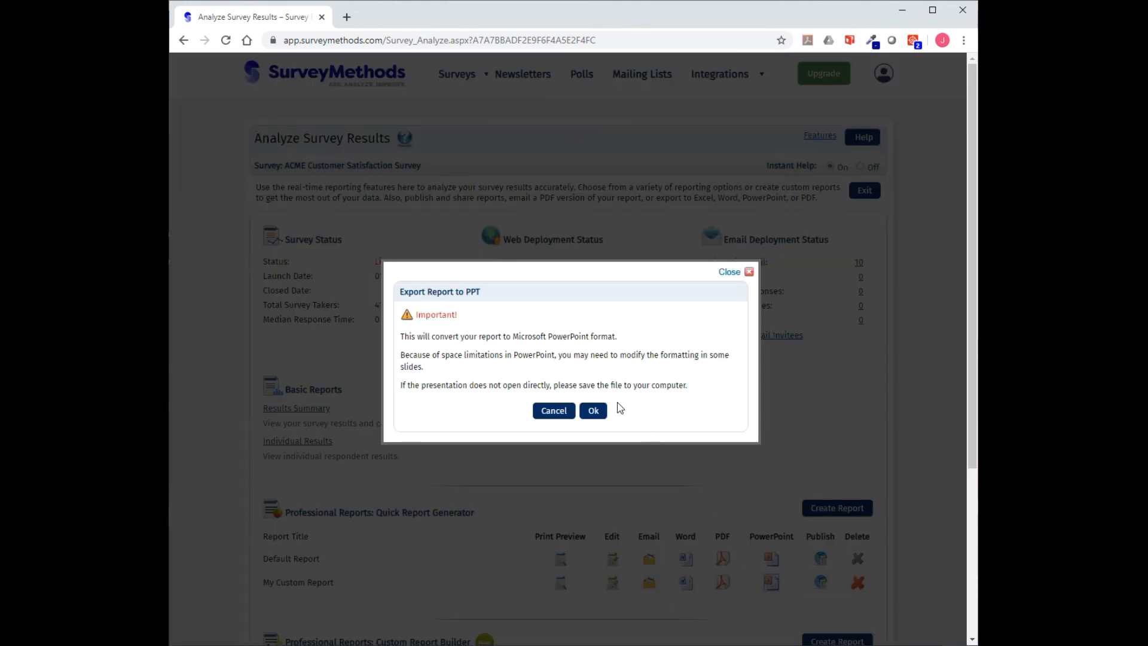
{"action": "left_click", "coordinate": [595, 410]}
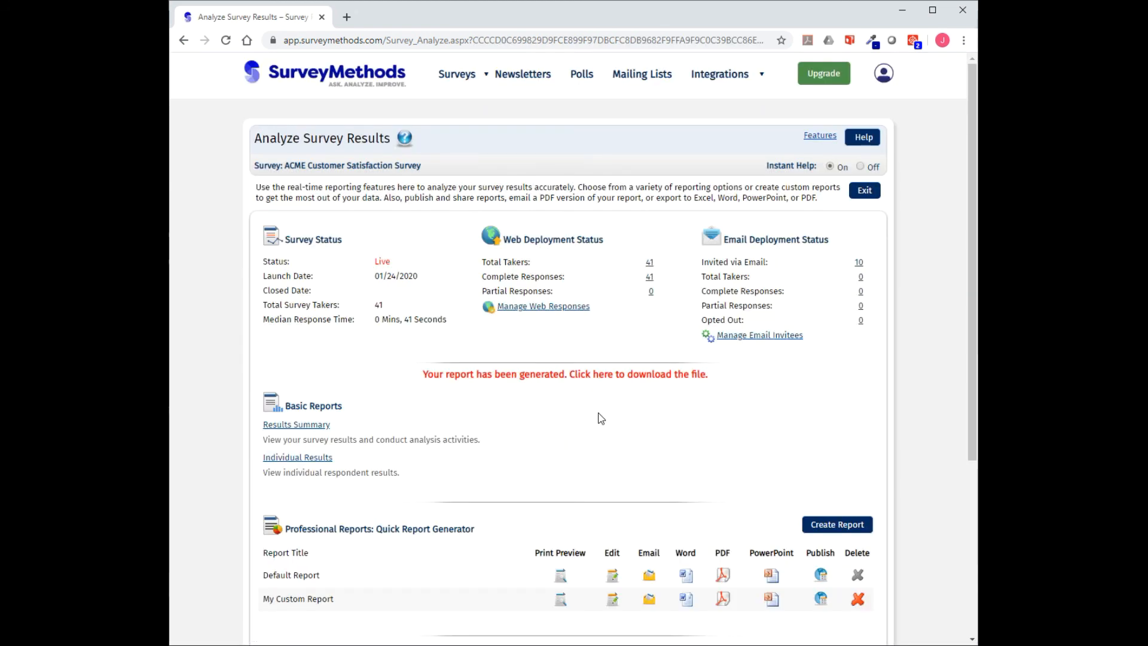
{"action": "left_click", "coordinate": [602, 376]}
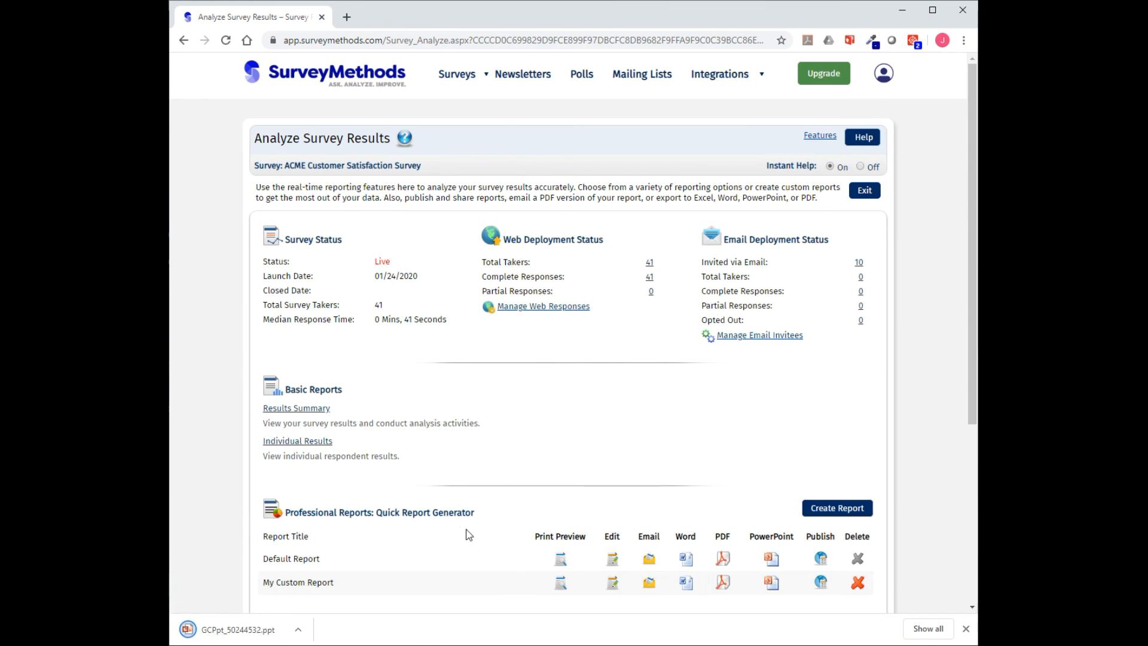
{"action": "left_click", "coordinate": [287, 631]}
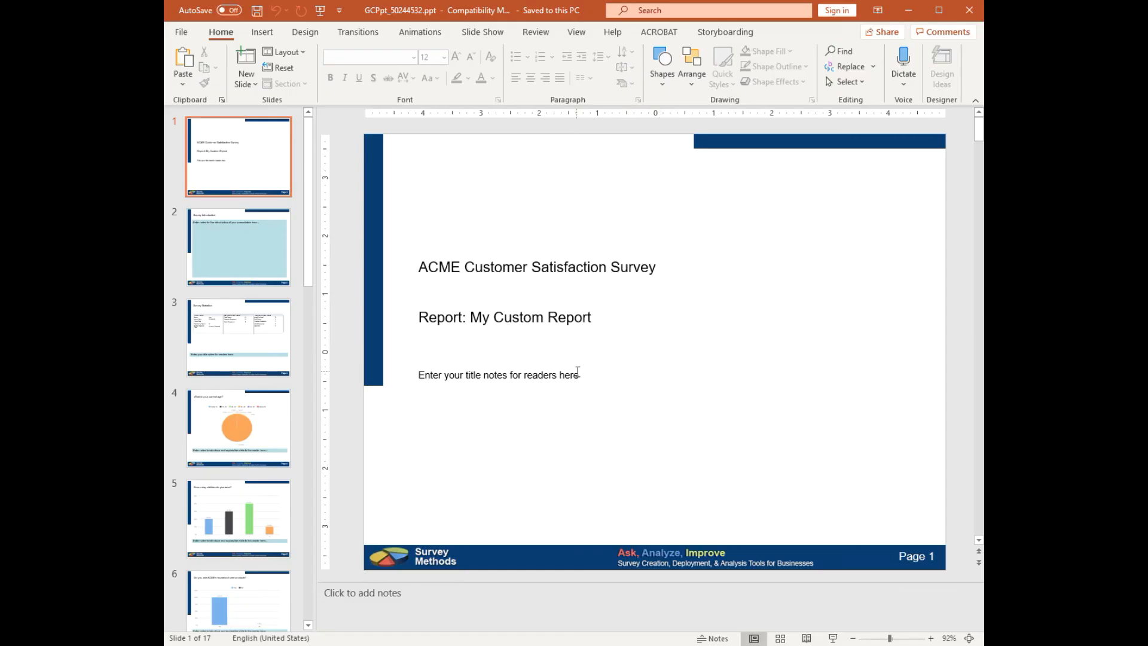
- Replace the first slide's text box content with 'Prelimina'
{"action": "left_click", "coordinate": [578, 371]}
{"action": "key", "text": "ctrl+a"}
{"action": "type", "text": "Prelimina"}
{"action": "key", "text": "Page_Down"}
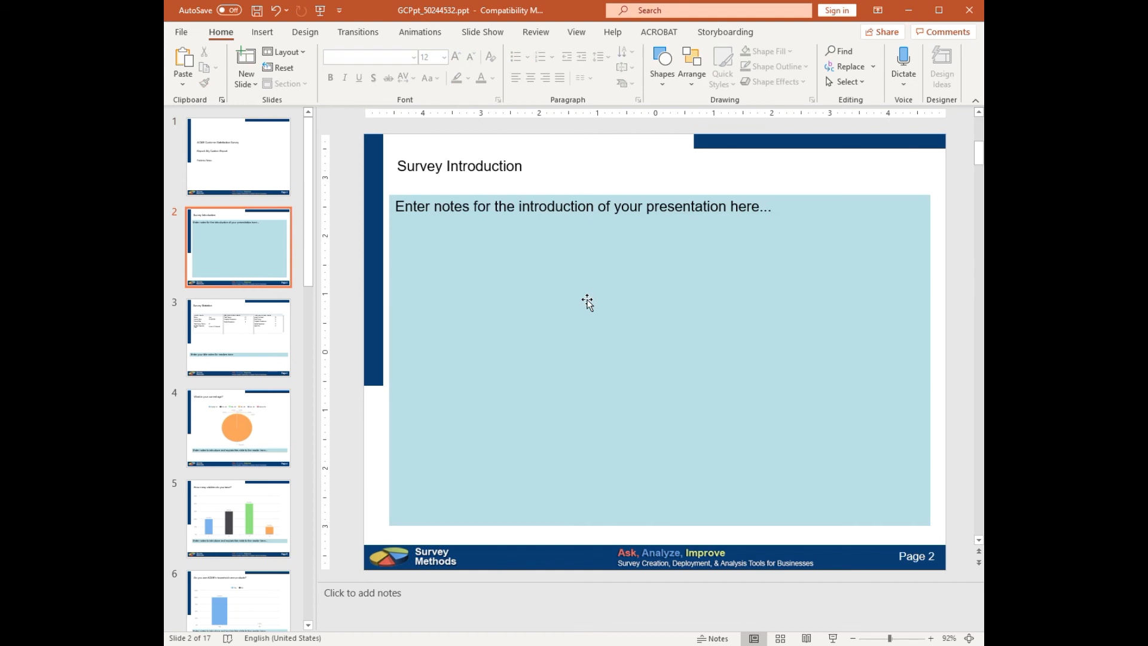
- Overwrite slide 2's notes box with 'Notes go here', then delete the box entirely
{"action": "left_click", "coordinate": [554, 207]}
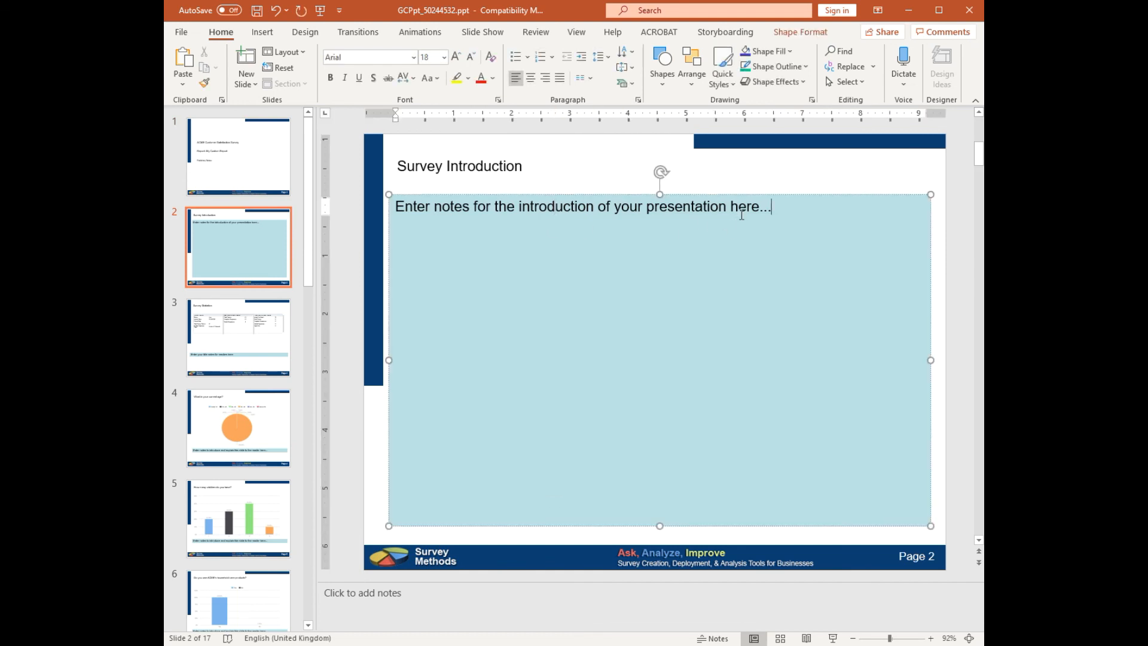
{"action": "key", "text": "ctrl+a"}
{"action": "type", "text": "Notes go here"}
{"action": "key", "text": "Page_Down"}
{"action": "key", "text": "Page_Up"}
{"action": "left_click", "coordinate": [543, 215]}
{"action": "key", "text": "Delete"}
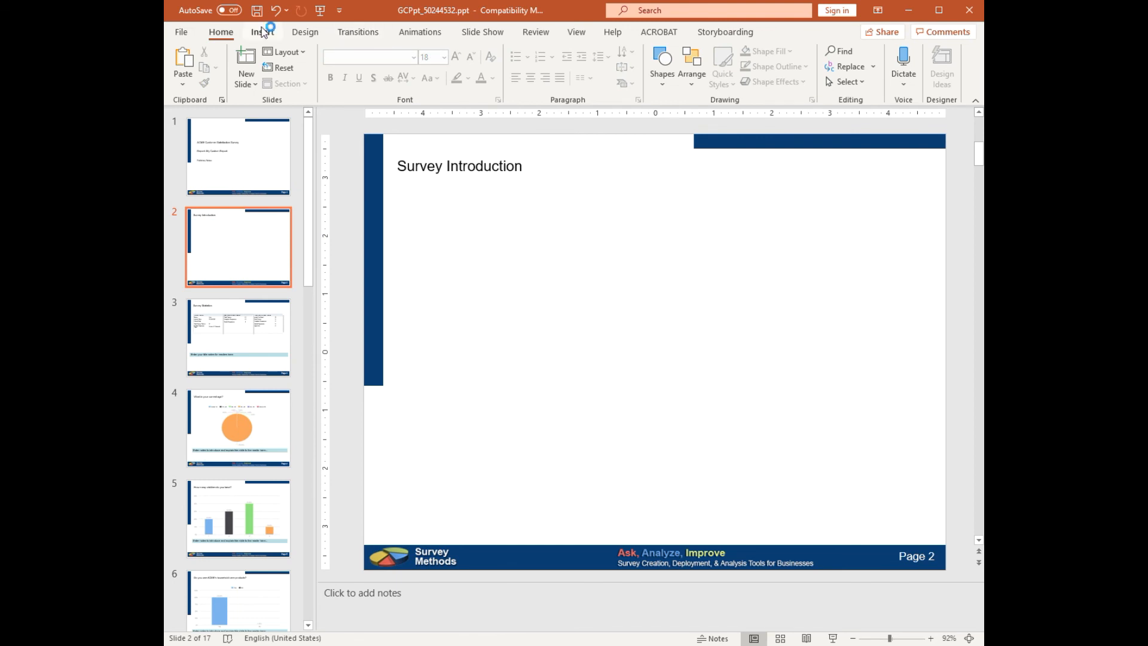
- Draw a large bulleted text box below the Survey Introduction title
{"action": "left_click", "coordinate": [263, 33]}
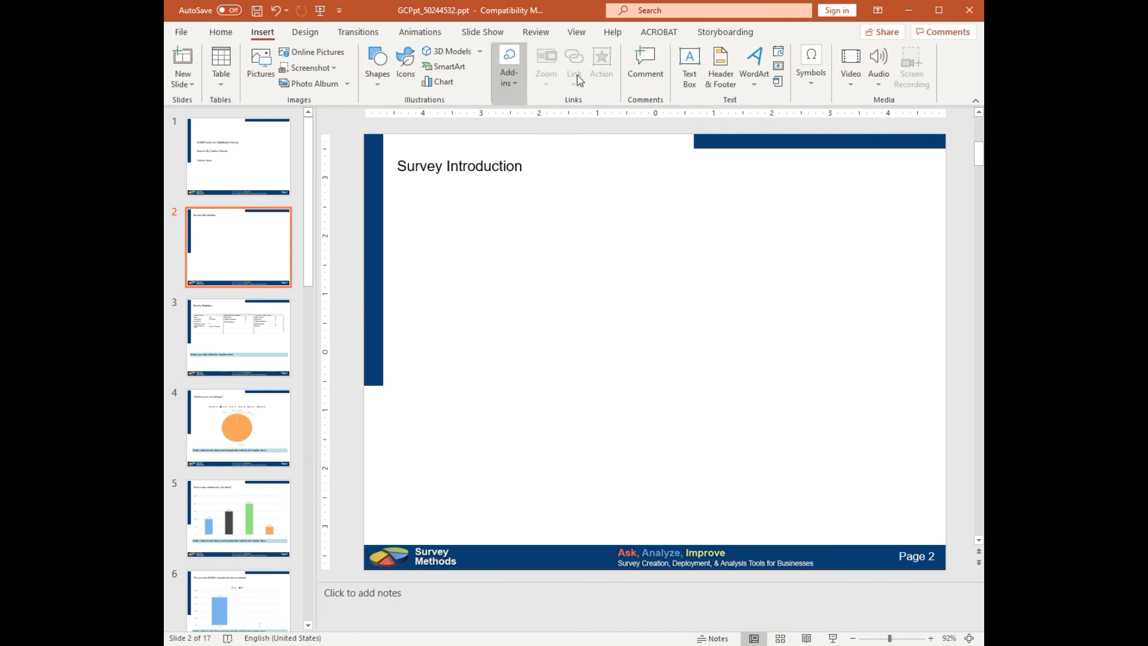
{"action": "left_click", "coordinate": [689, 62]}
{"action": "left_click_drag", "start_coordinate": [407, 196], "coordinate": [884, 483]}
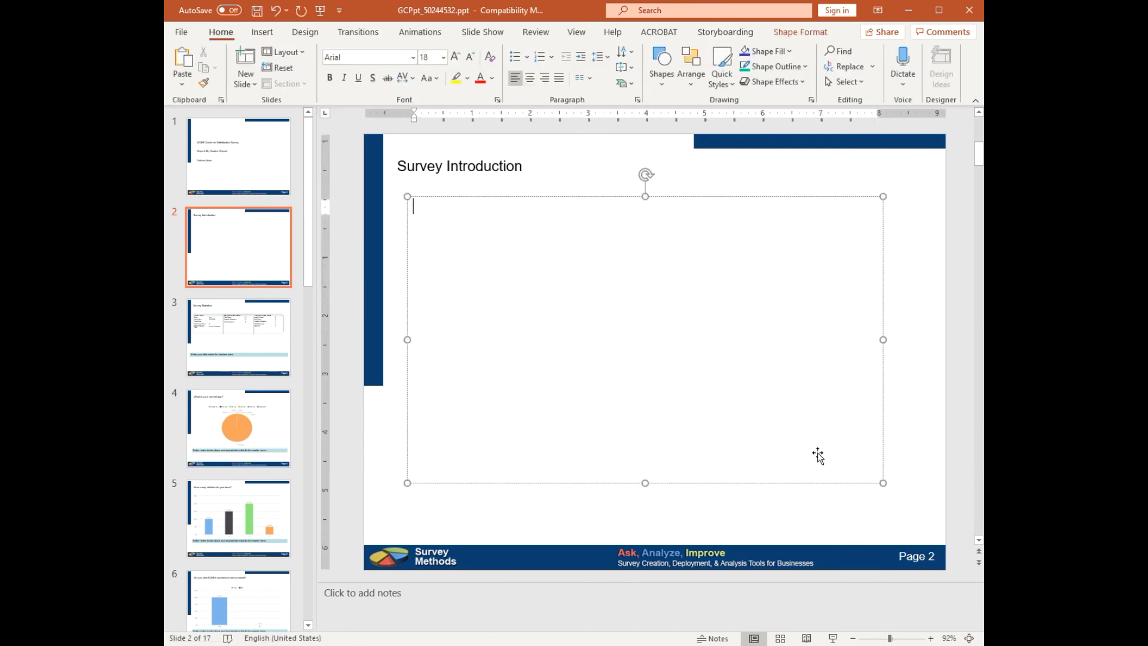
{"action": "left_click", "coordinate": [515, 56]}
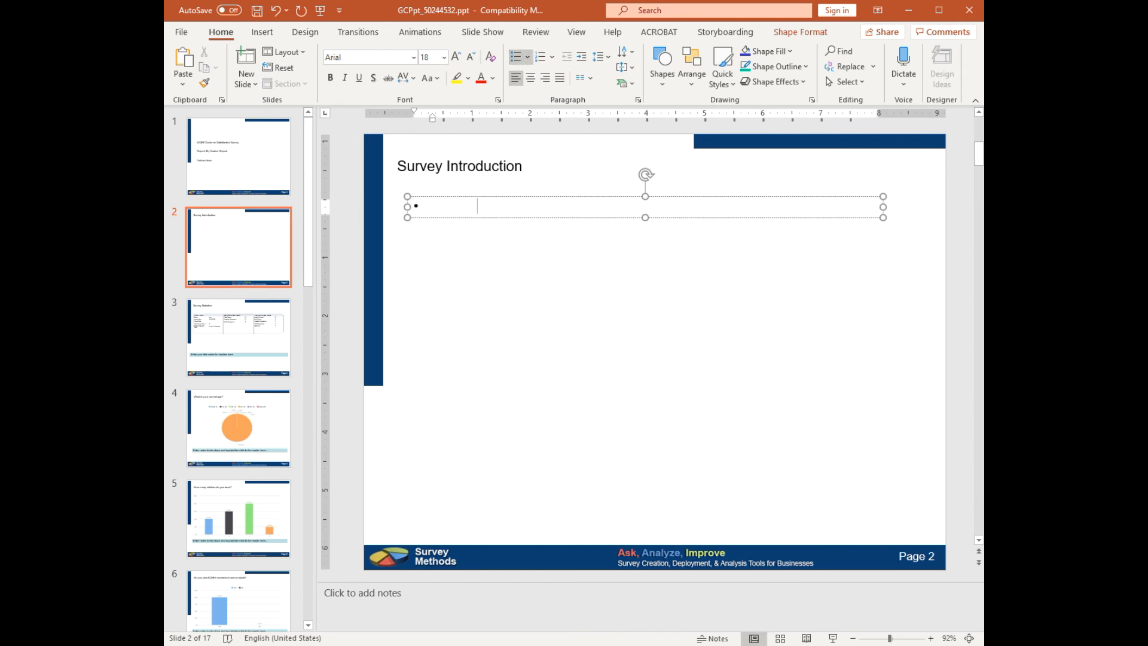